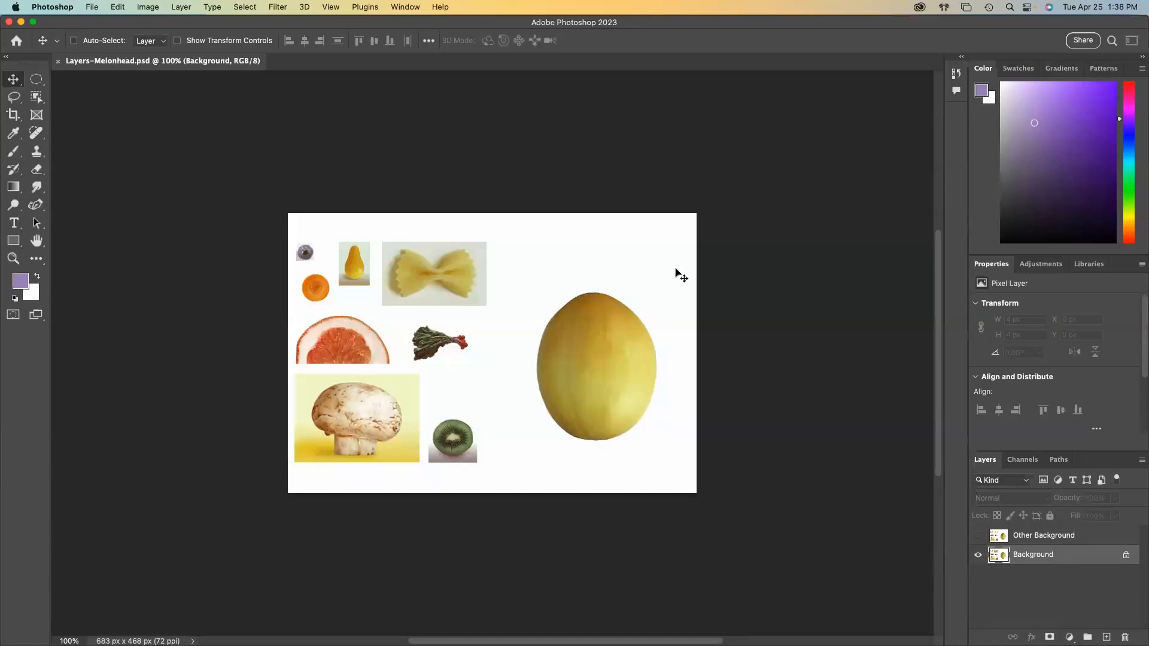
- Fit the whole image in the window and activate the Object Selection tool
key("super+0")
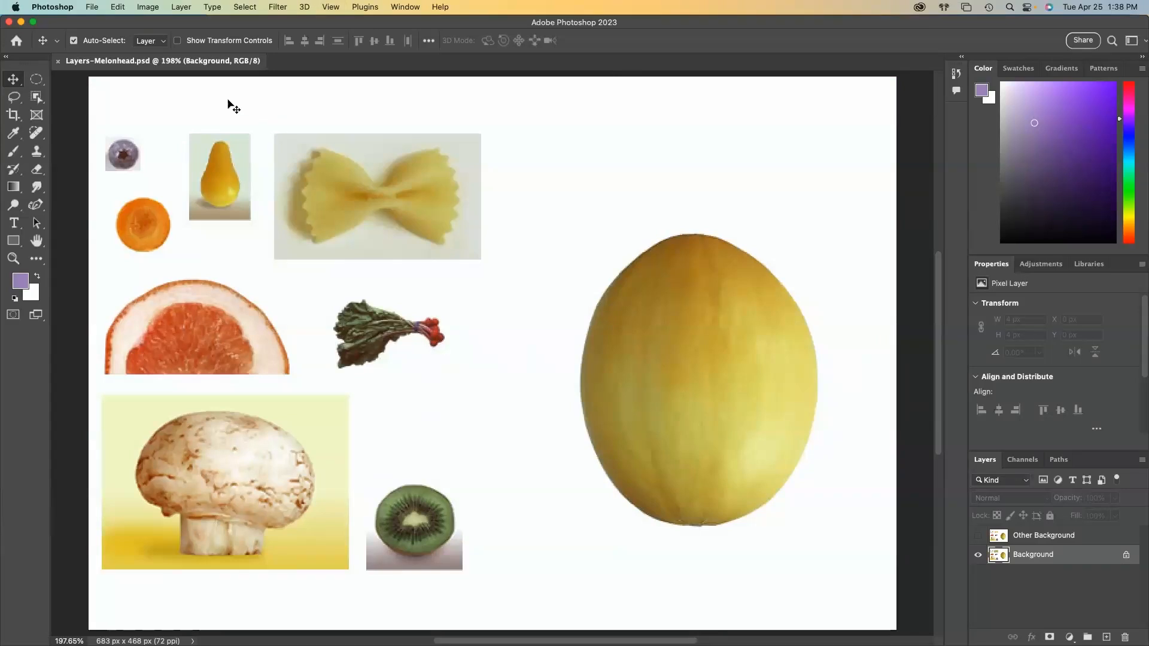
left_click(36, 99)
left_click(71, 120)
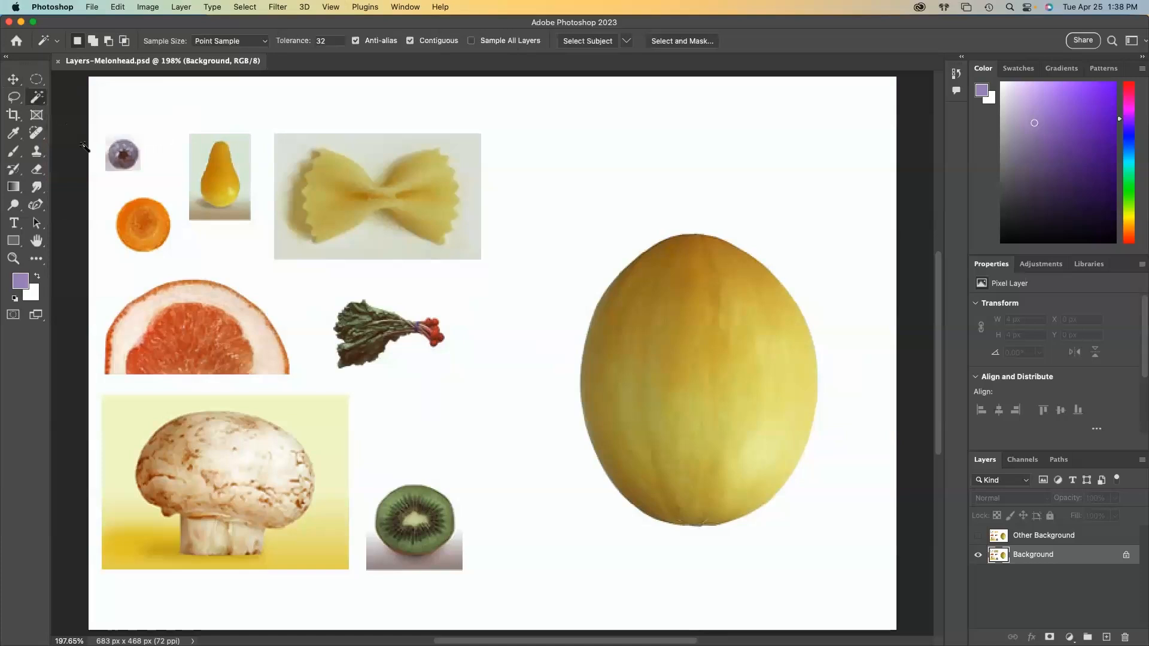
left_click(37, 100)
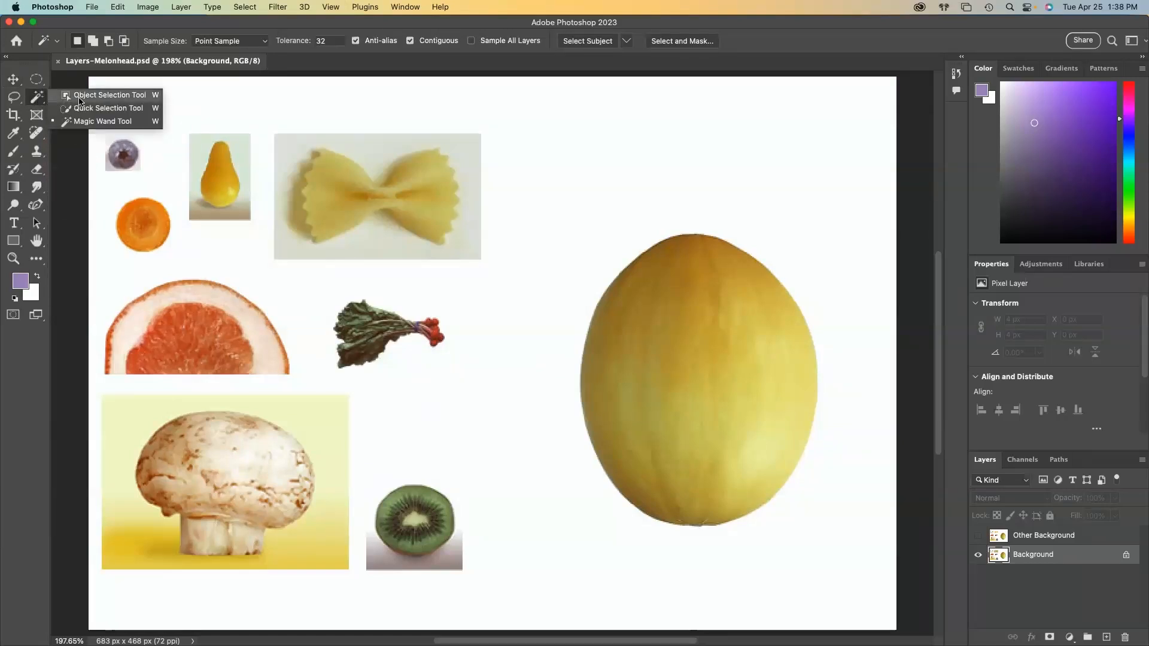
left_click(80, 96)
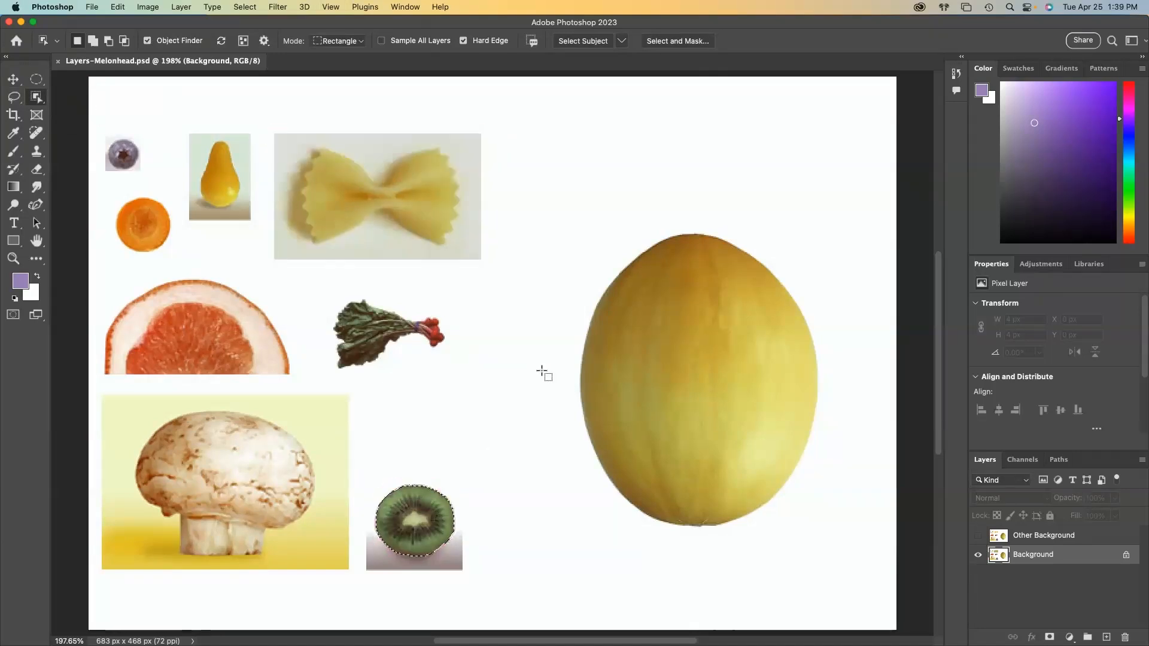
- Try selecting the mushroom, the radish bunch and the grapefruit one after another with Object Finder, and clear the selection
left_click(275, 461)
left_click(381, 333)
left_click(172, 295)
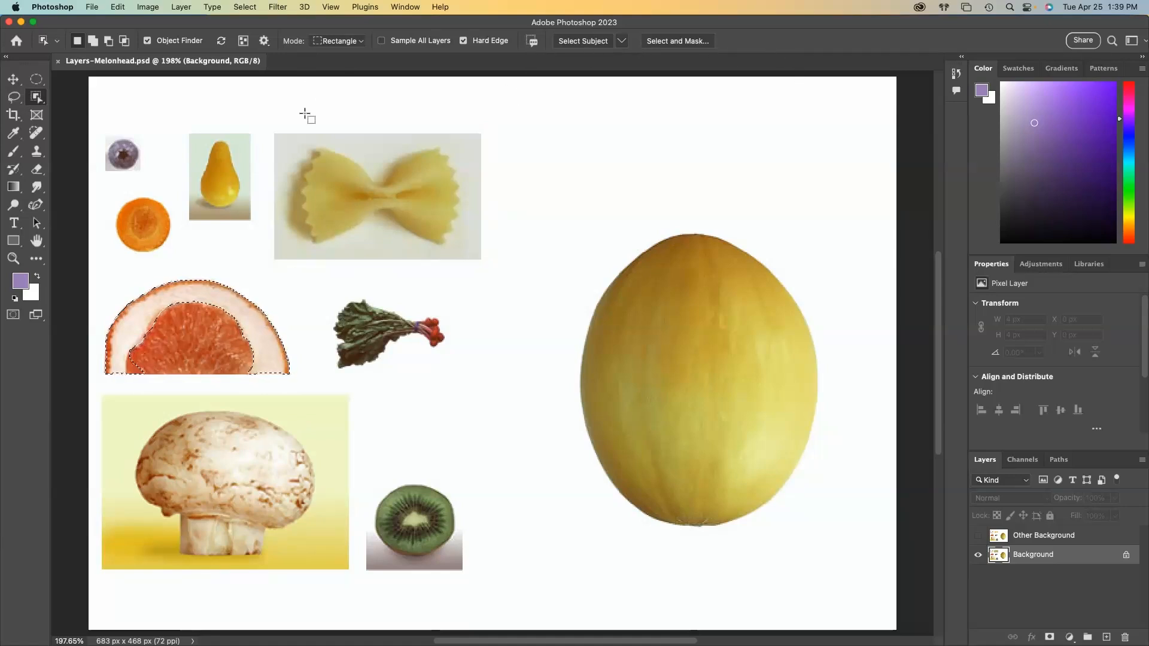
left_click(249, 262)
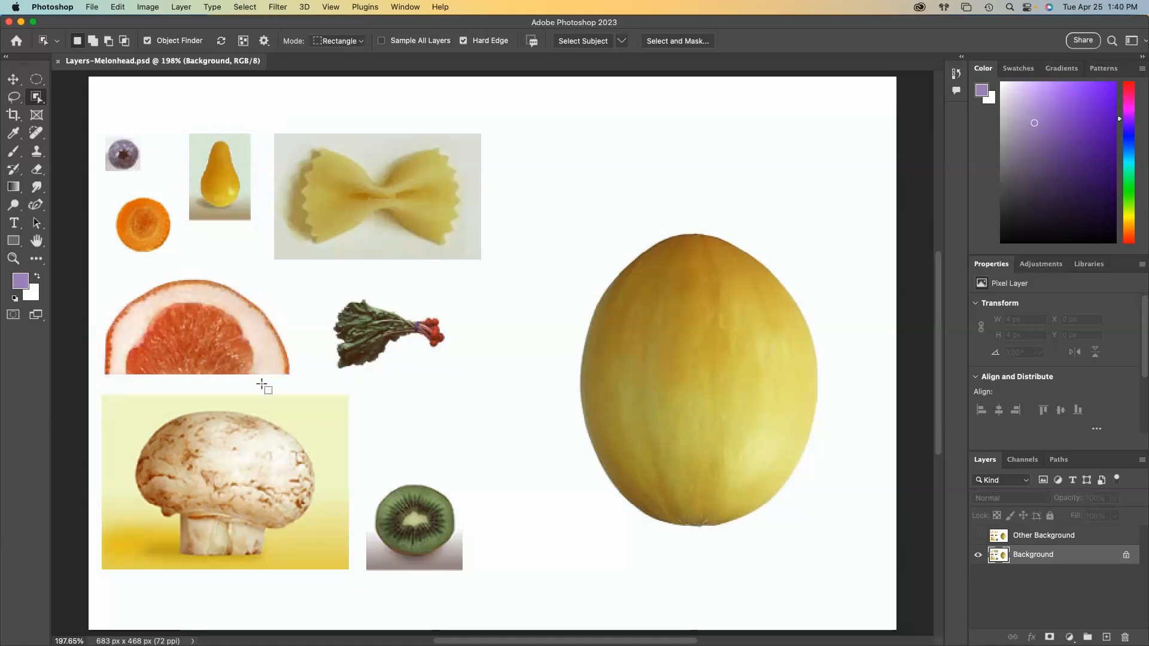
- Try selecting the grapefruit with a rectangle, followed by the carrot slice, blueberry and pear, and clear the selection
left_click_drag(262, 384, 121, 298)
left_click(144, 230)
left_click(127, 151)
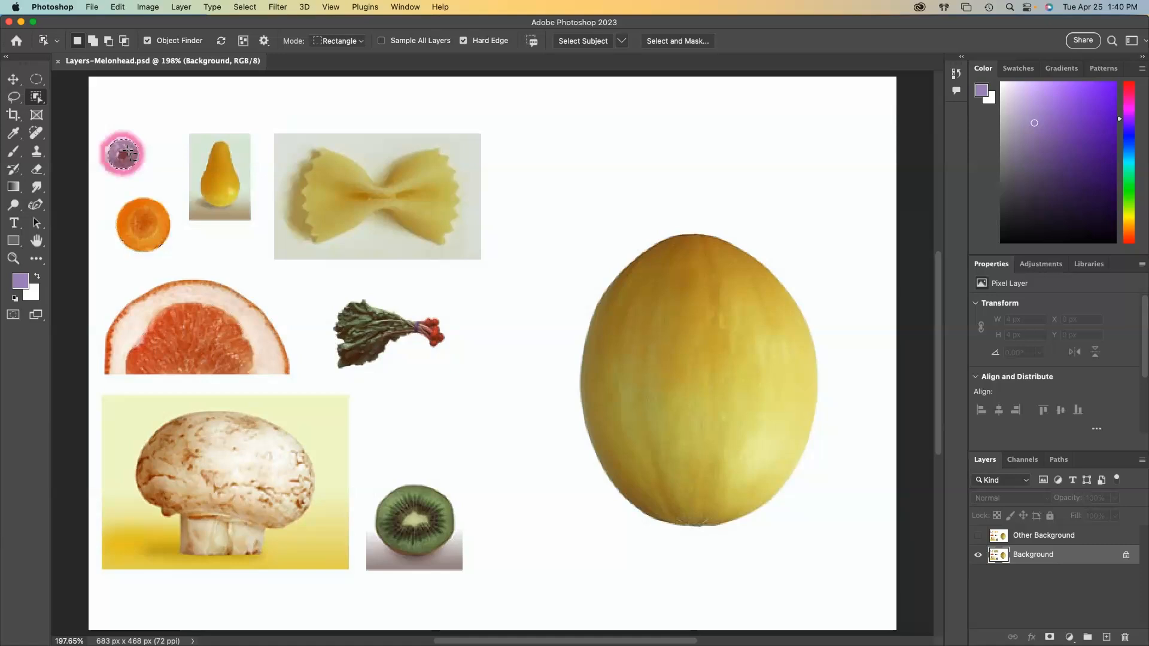
left_click(219, 162)
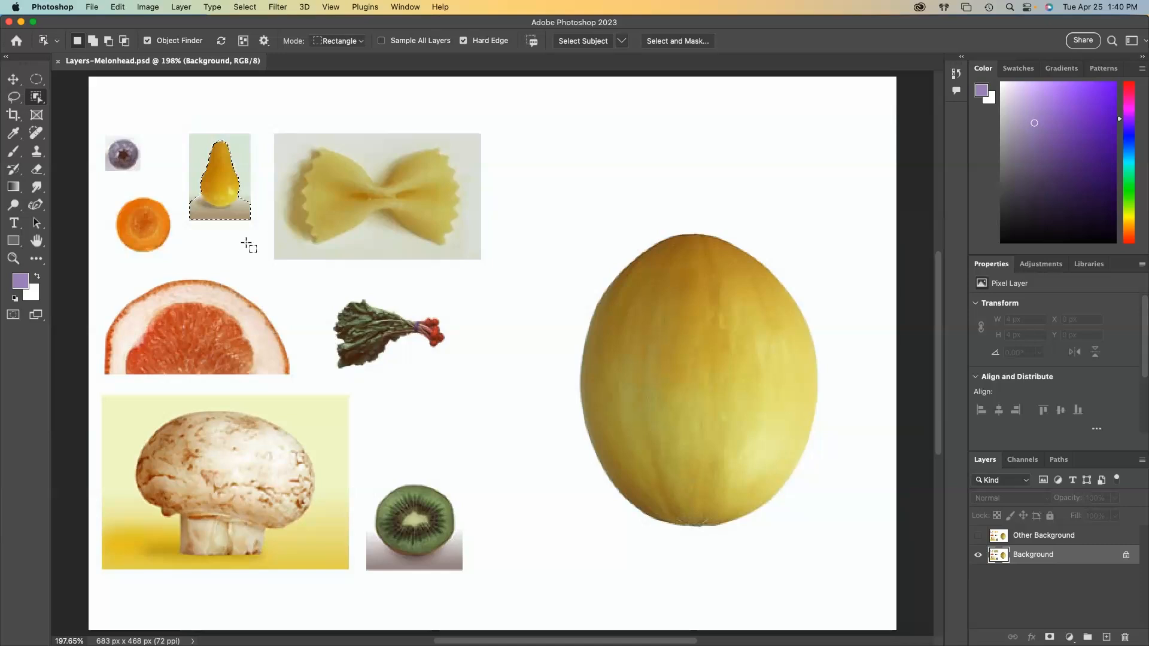
left_click(261, 122)
- Set the Object Selection mode to Lasso and outline the pear to select it without its shadow
left_click(359, 41)
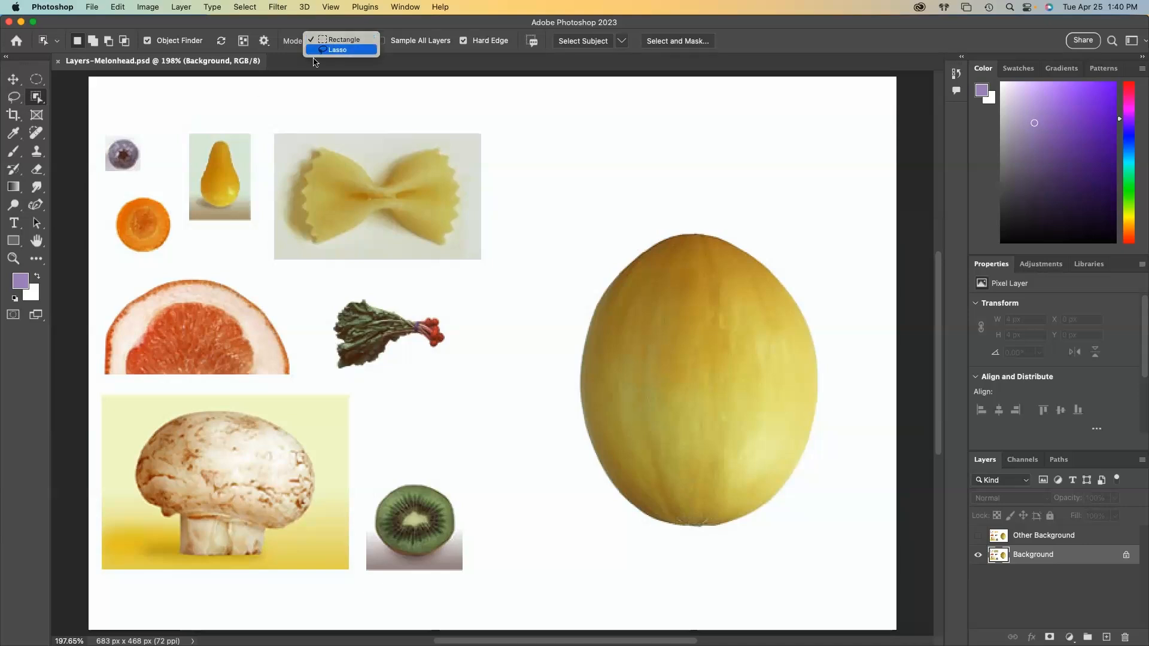
left_click(335, 51)
mouse_move(206, 142)
left_mouse_down()
mouse_move(199, 200)
mouse_move(213, 213)
mouse_move(235, 209)
mouse_move(242, 177)
mouse_move(230, 142)
mouse_move(207, 144)
left_mouse_up()
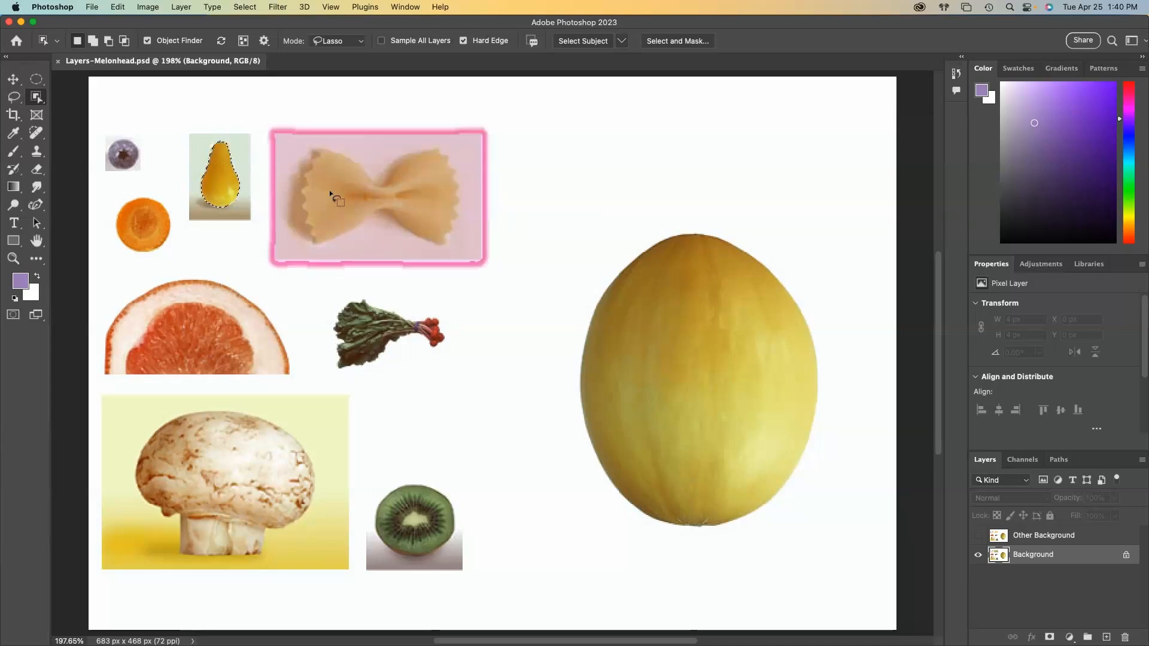
- Set the Object Selection mode to Rectangle and try selecting the bow-tie pasta
left_click(358, 43)
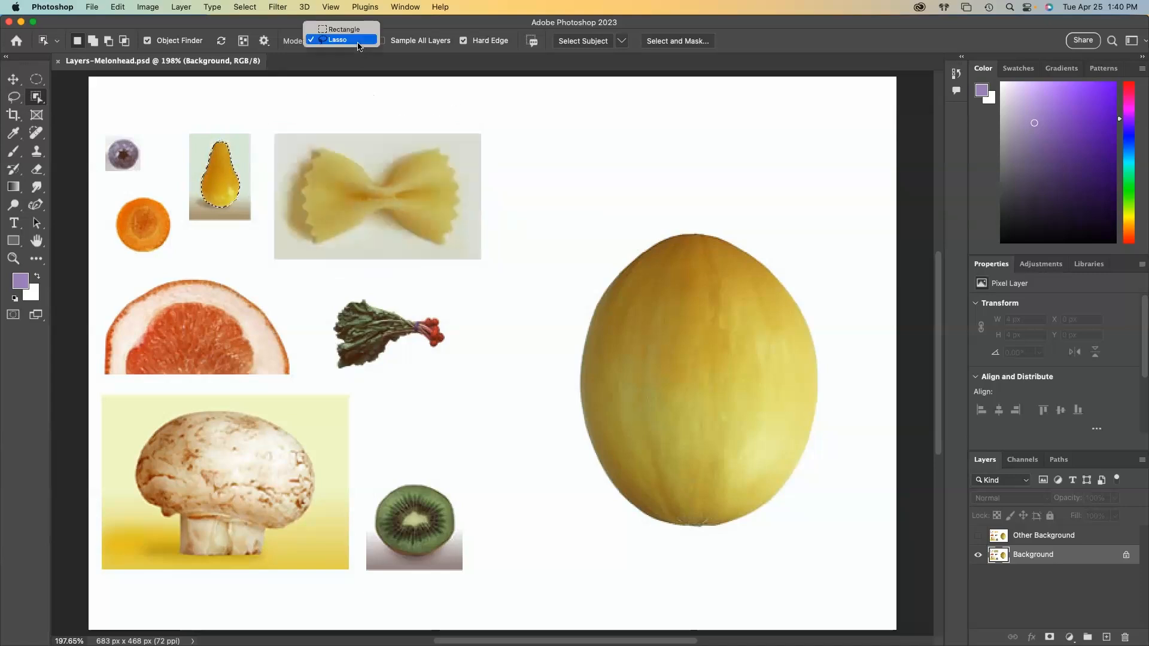
left_click(346, 30)
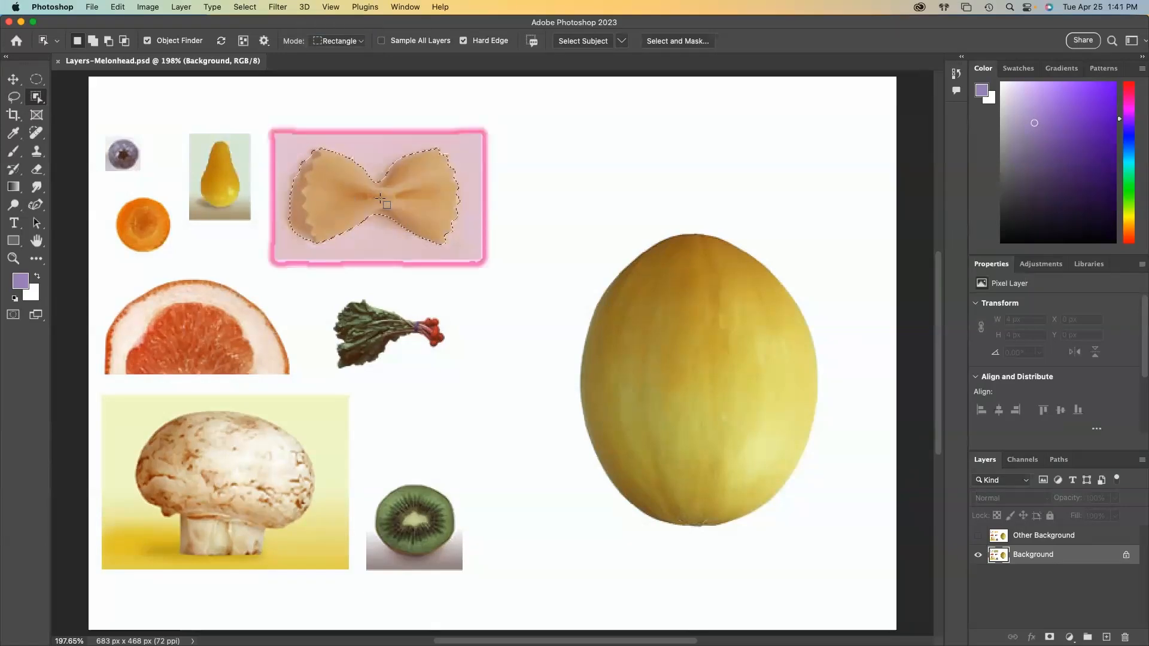
left_click(354, 204)
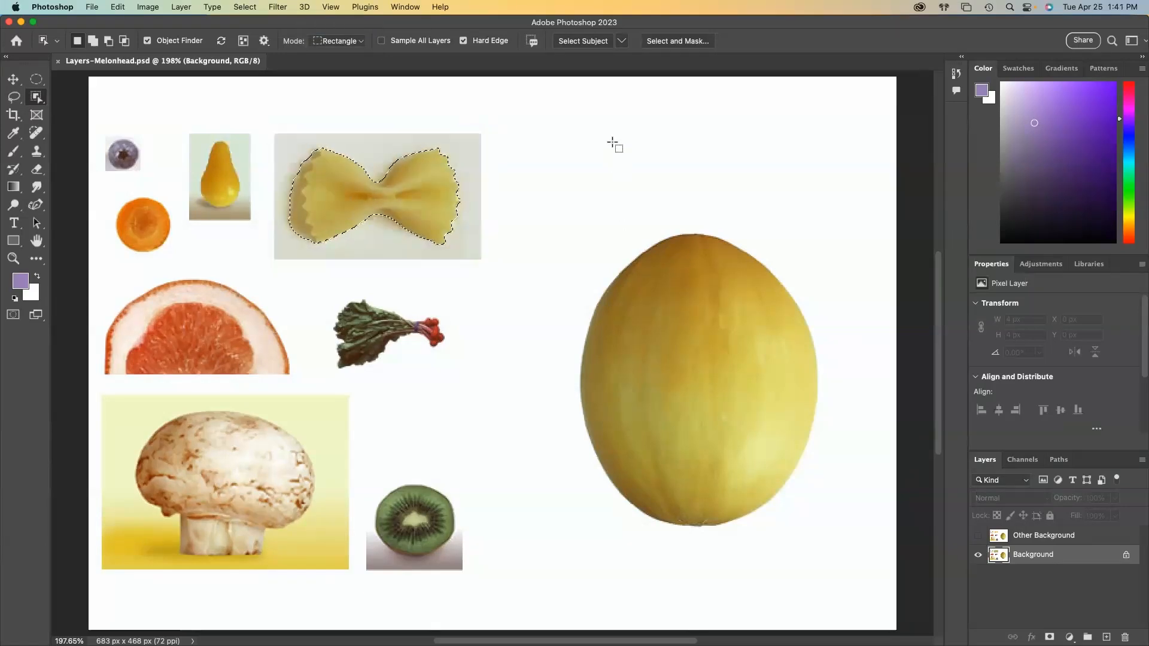
- Set the Object Selection mode back to Lasso and draw an outline around the bow-tie pasta to select it
left_click(353, 41)
left_click(344, 53)
left_click(508, 169)
mouse_move(385, 162)
left_mouse_down()
mouse_move(437, 147)
mouse_move(452, 155)
left_mouse_up()
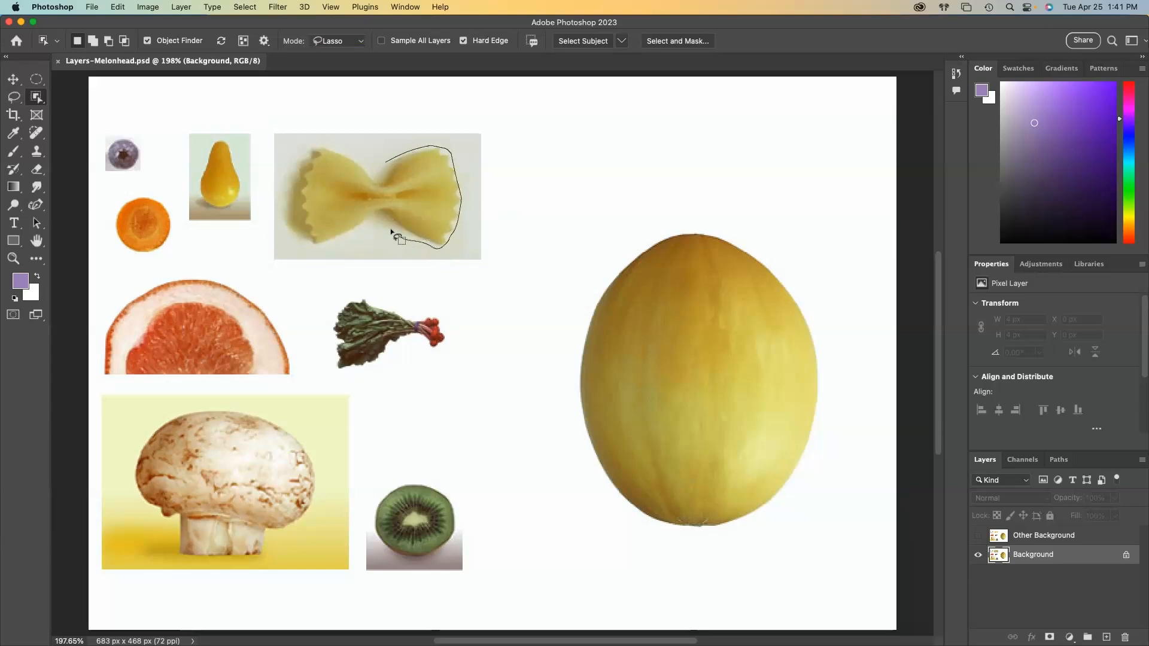
mouse_move(373, 222)
left_mouse_down()
mouse_move(323, 247)
mouse_move(305, 223)
mouse_move(308, 154)
mouse_move(327, 147)
mouse_move(377, 169)
left_mouse_up()
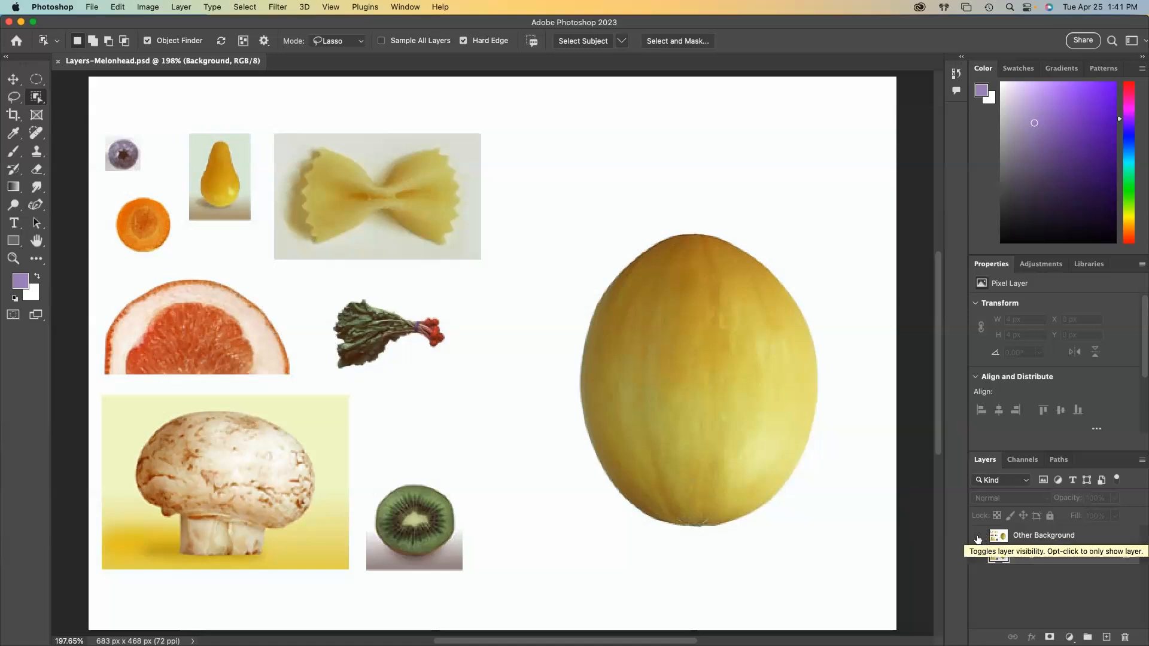
- Show the Other Background layer, make it active and select its bow-tie pasta with Object Finder
left_click(977, 537)
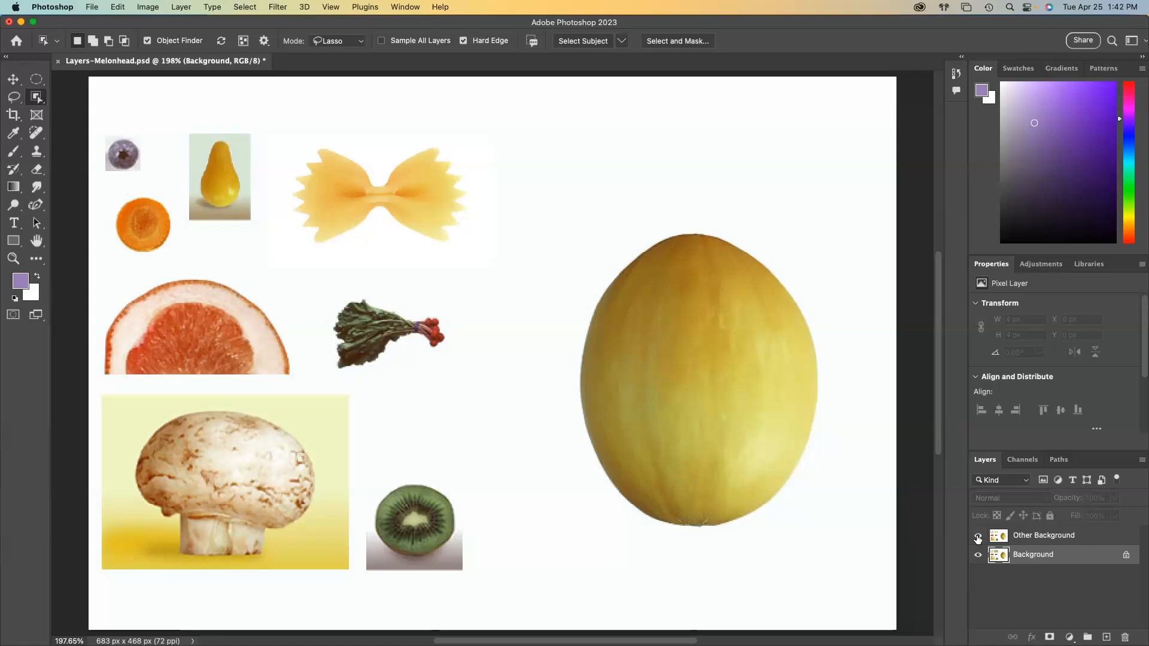
left_click(978, 536)
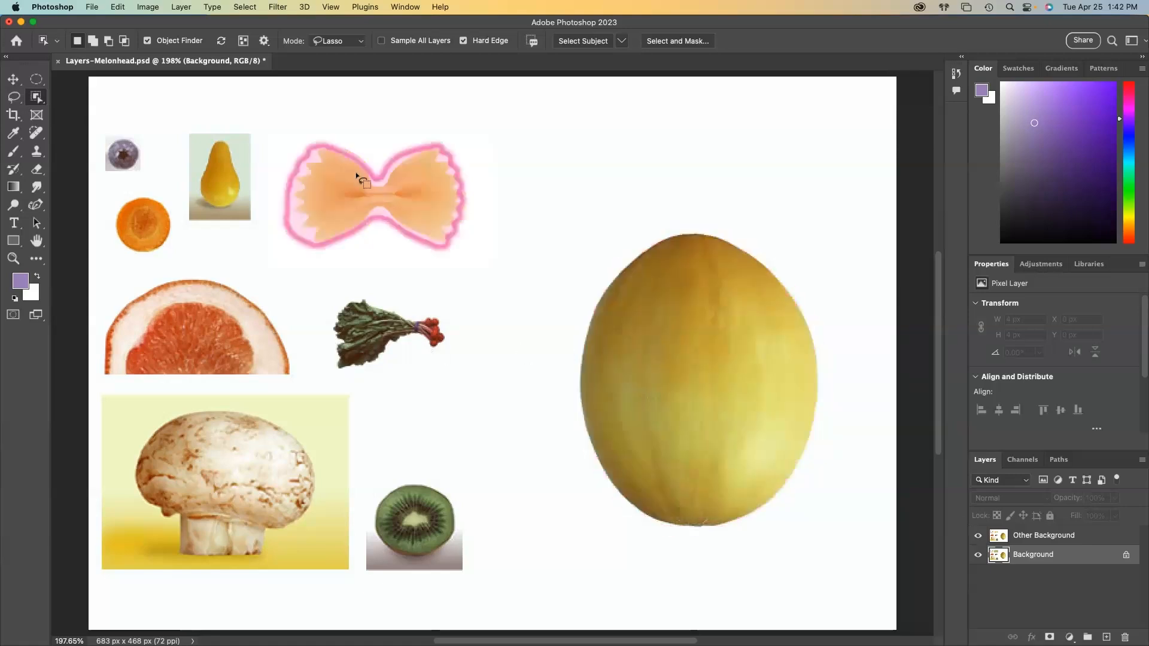
left_click(1084, 540)
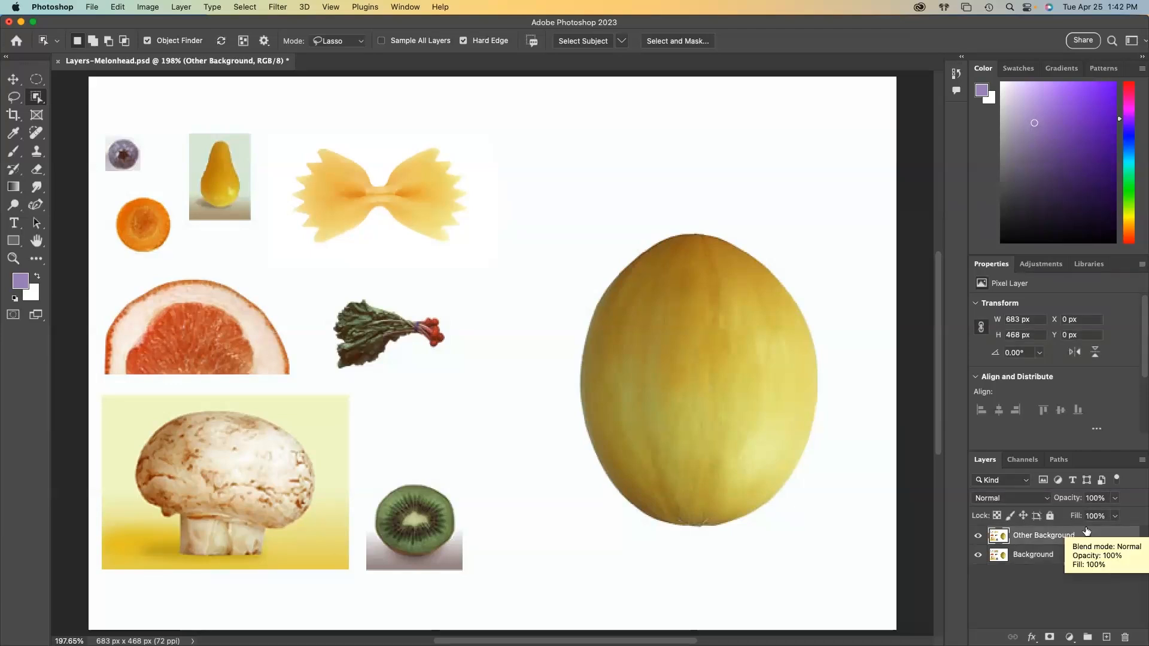
left_click(1054, 556)
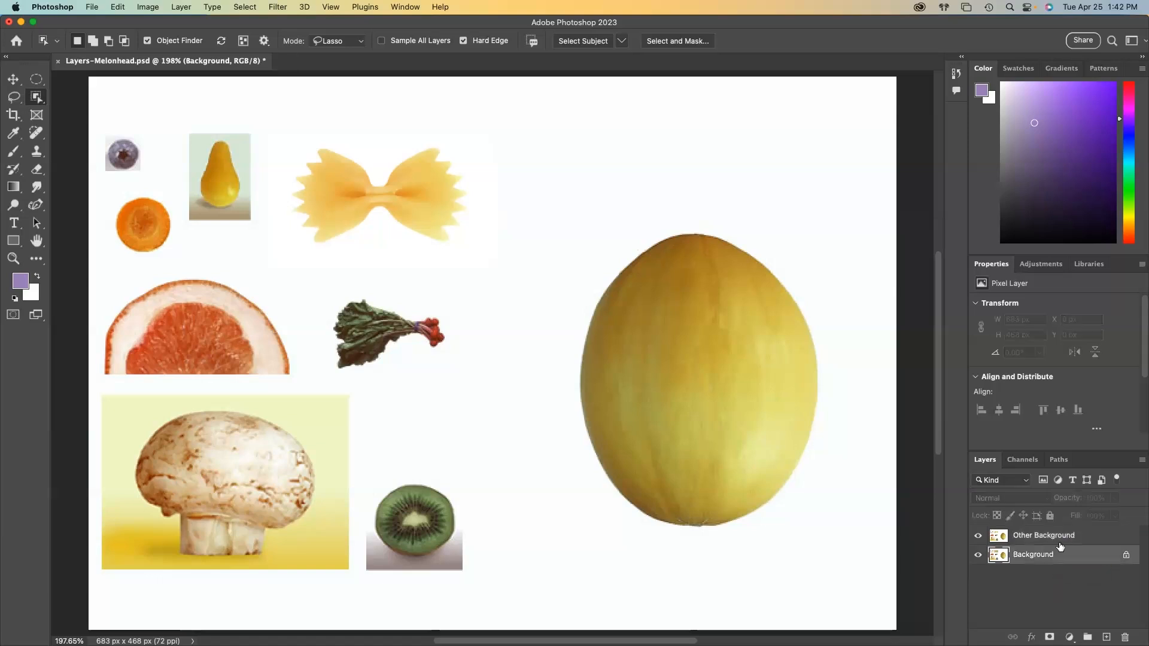
left_click(1088, 541)
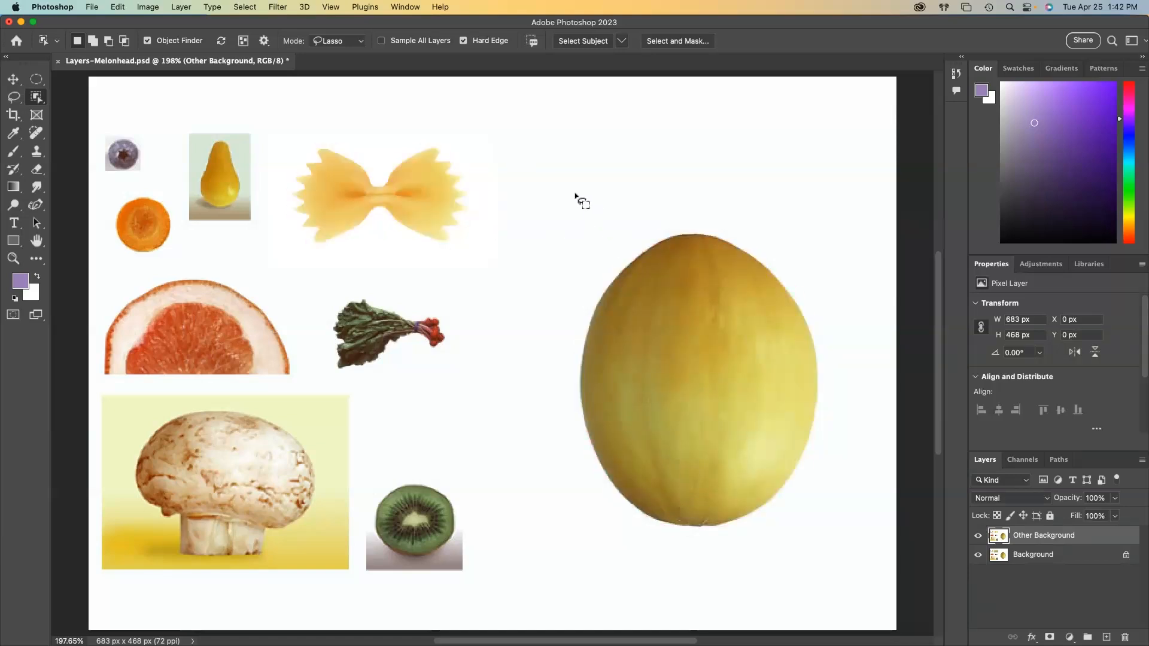
left_click(417, 195)
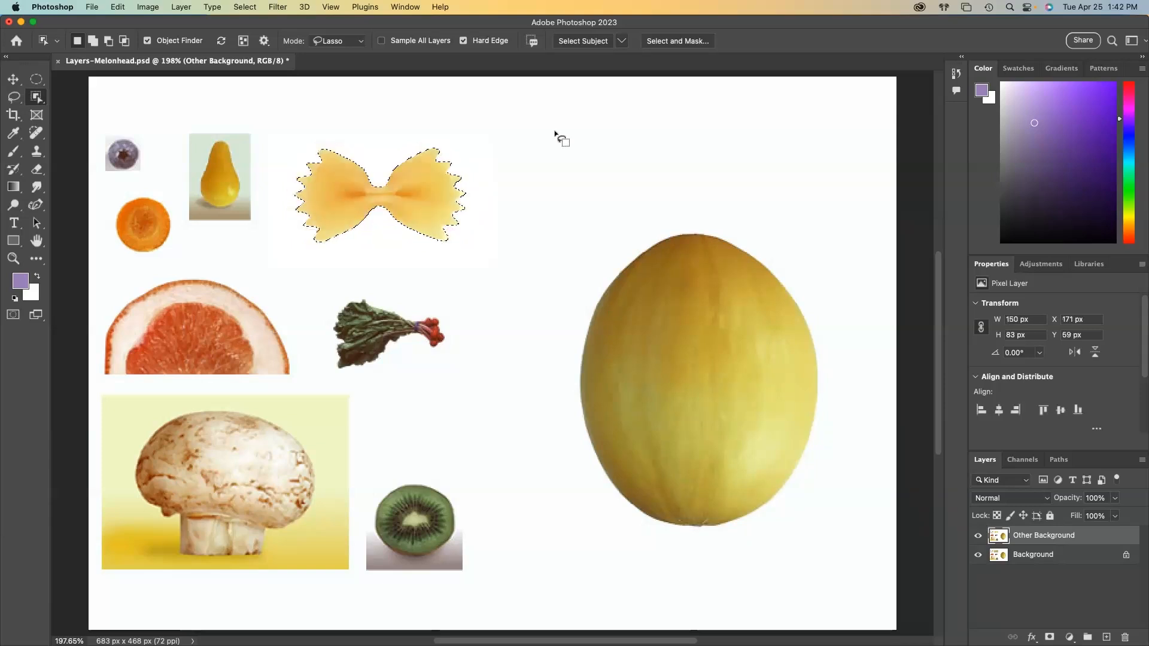
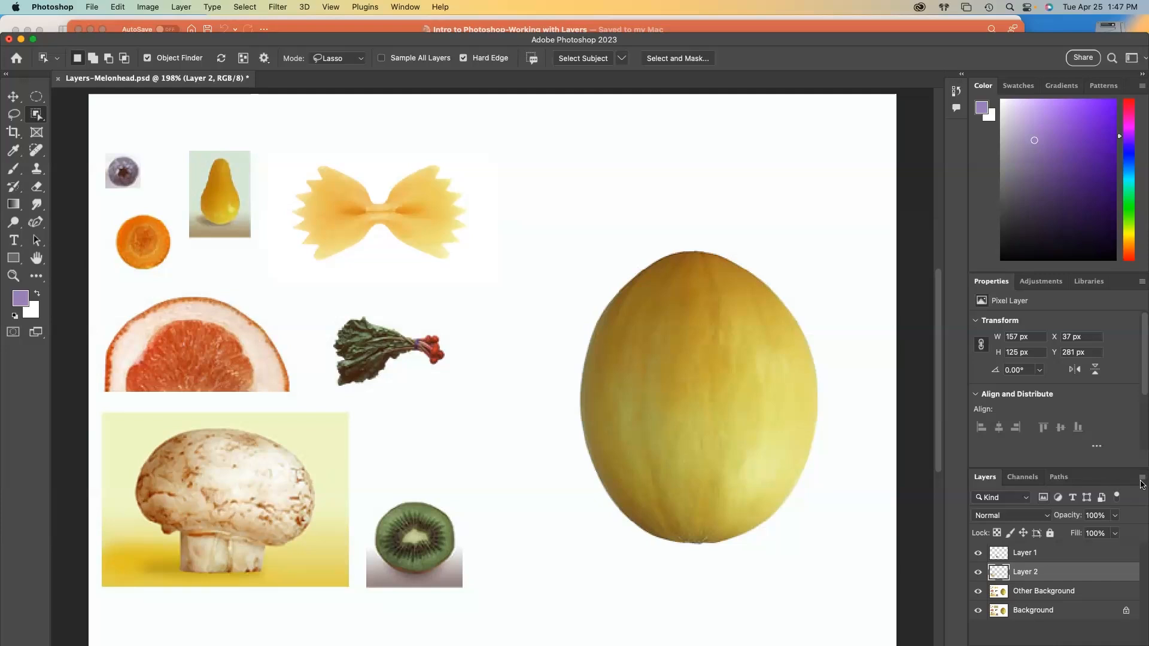
- Set the layer thumbnails to the medium size and their contents to Layer Bounds
left_click(1141, 481)
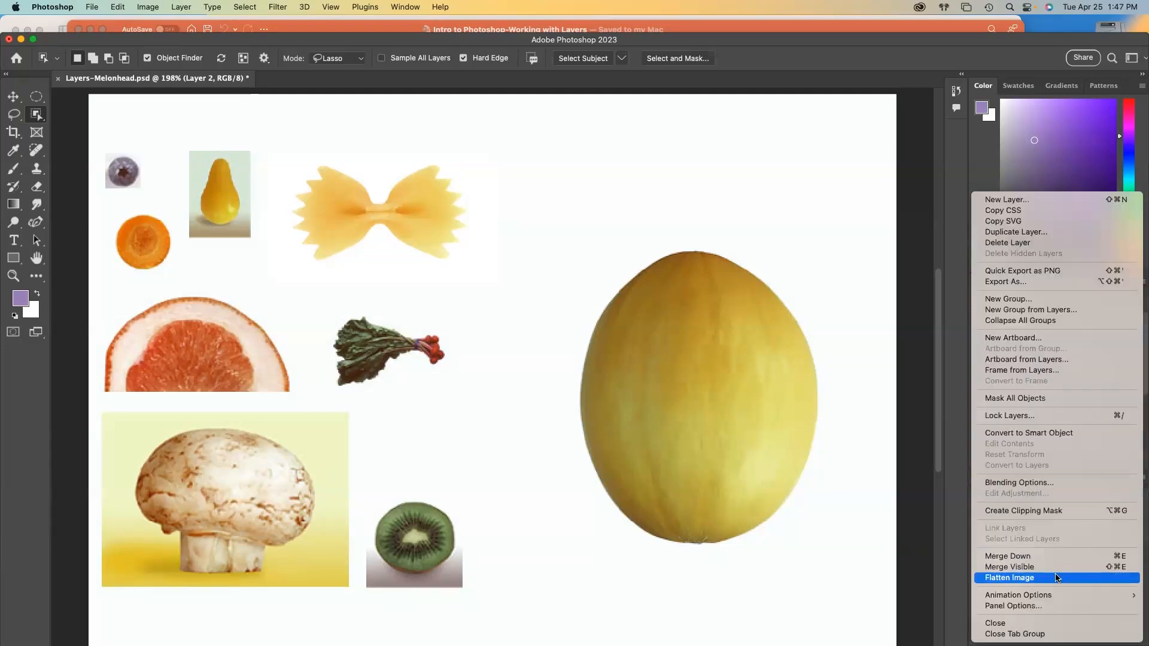
left_click(1039, 607)
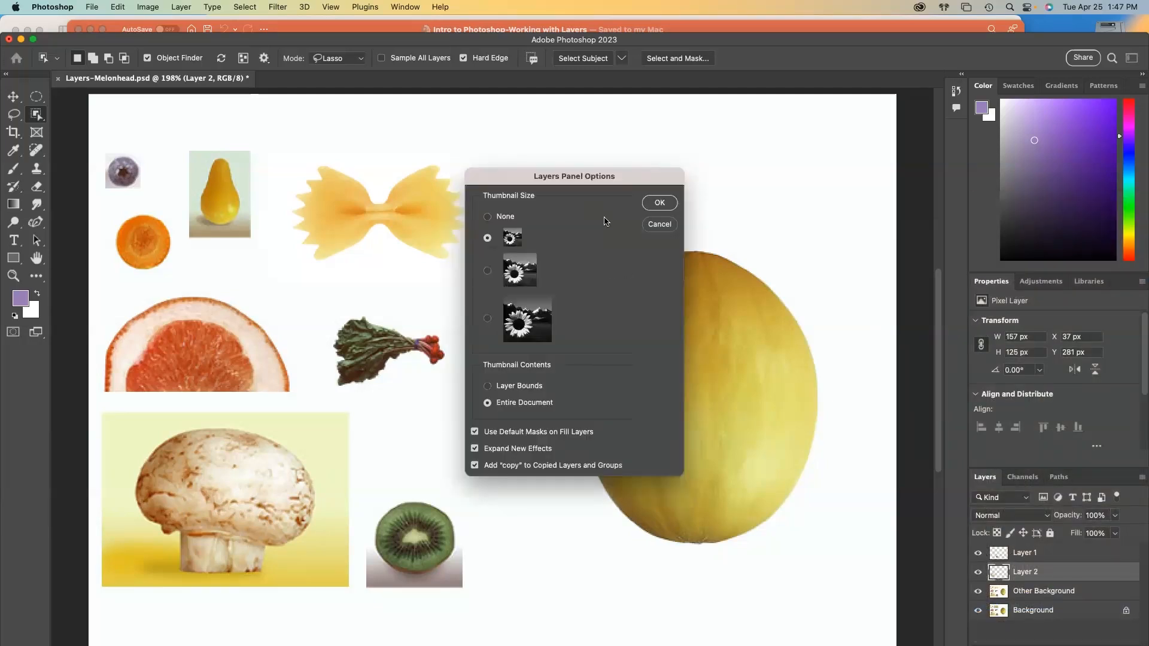
left_click(488, 271)
left_click(488, 386)
left_click(669, 204)
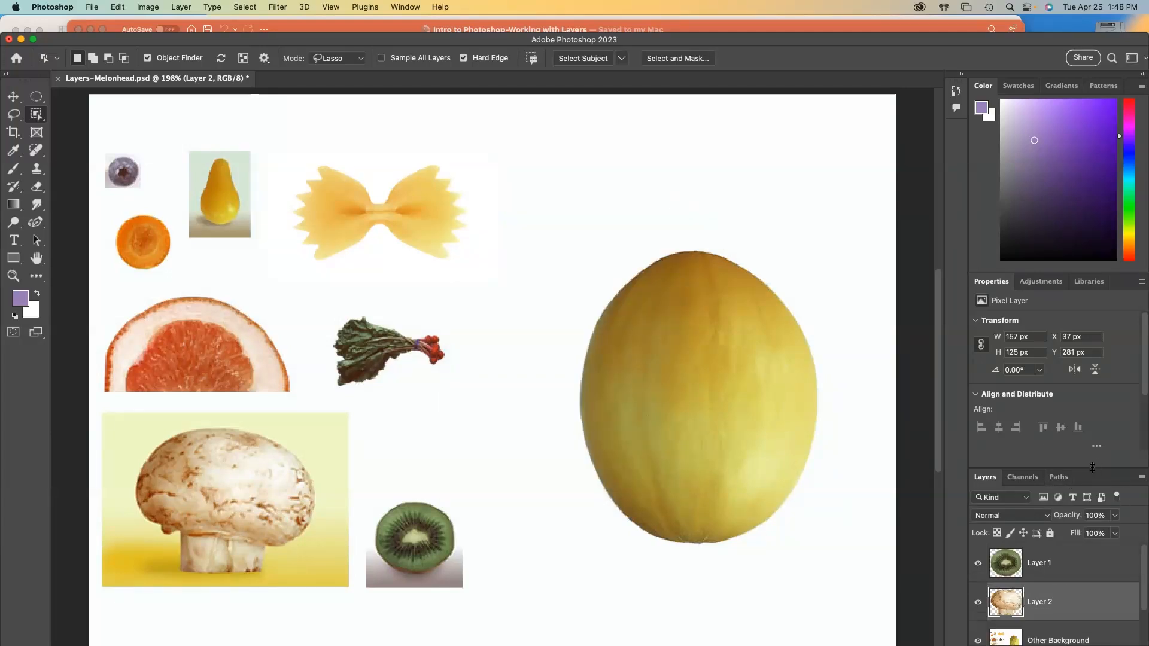
- Rename the layer holding the kiwi as Kiwi and the layer holding the mushroom as Mushroom
left_click_drag(1091, 466, 1090, 353)
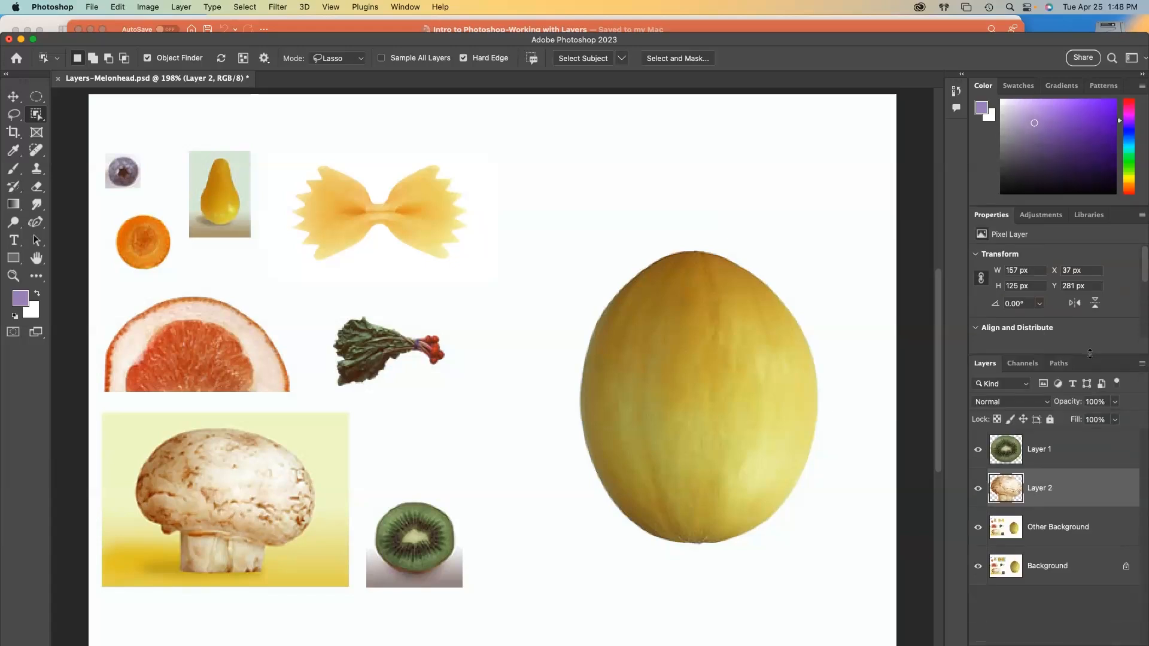
double_click(1038, 449)
type("Kiwi")
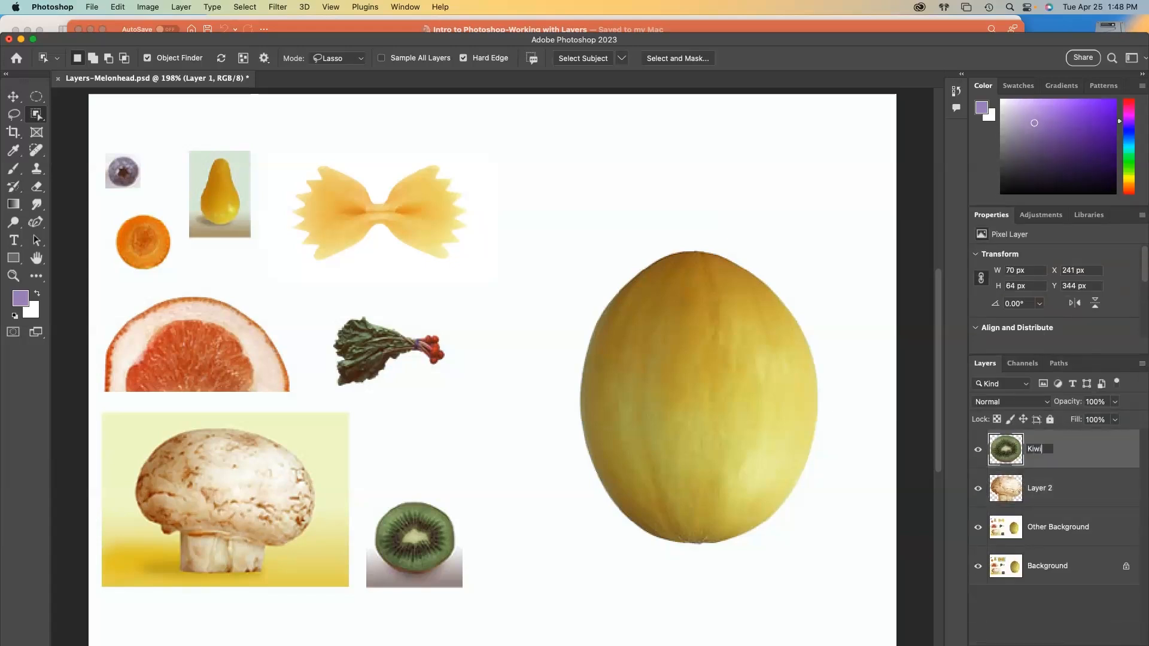
key("Return")
left_click(1044, 490)
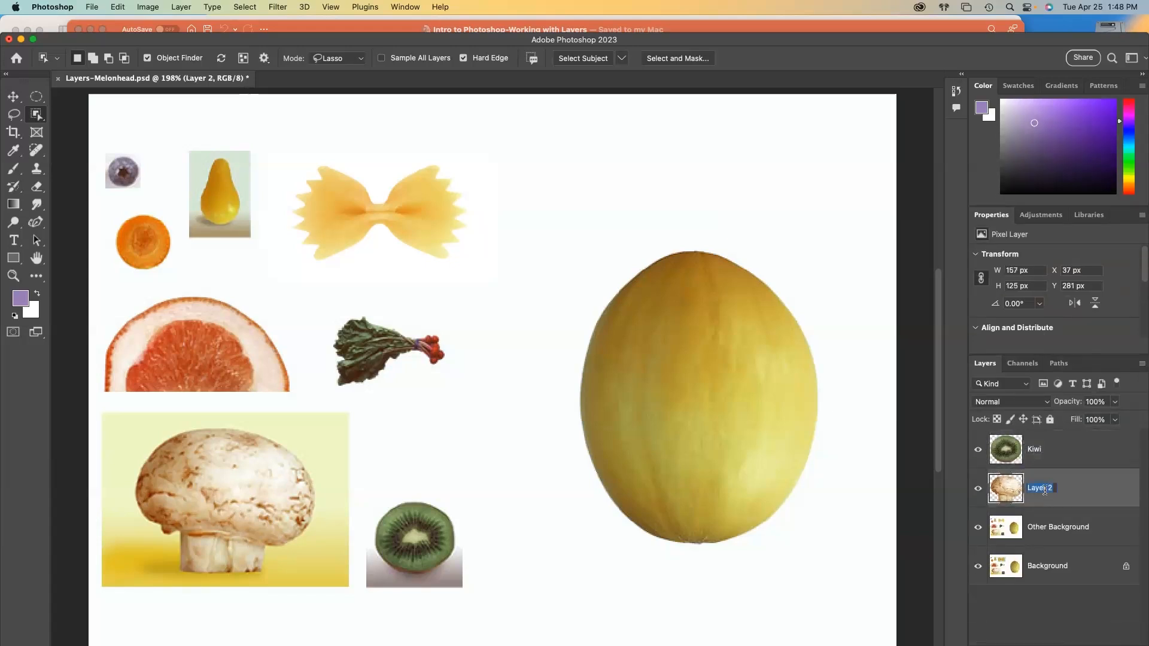
type("Mushroom")
key("Return")
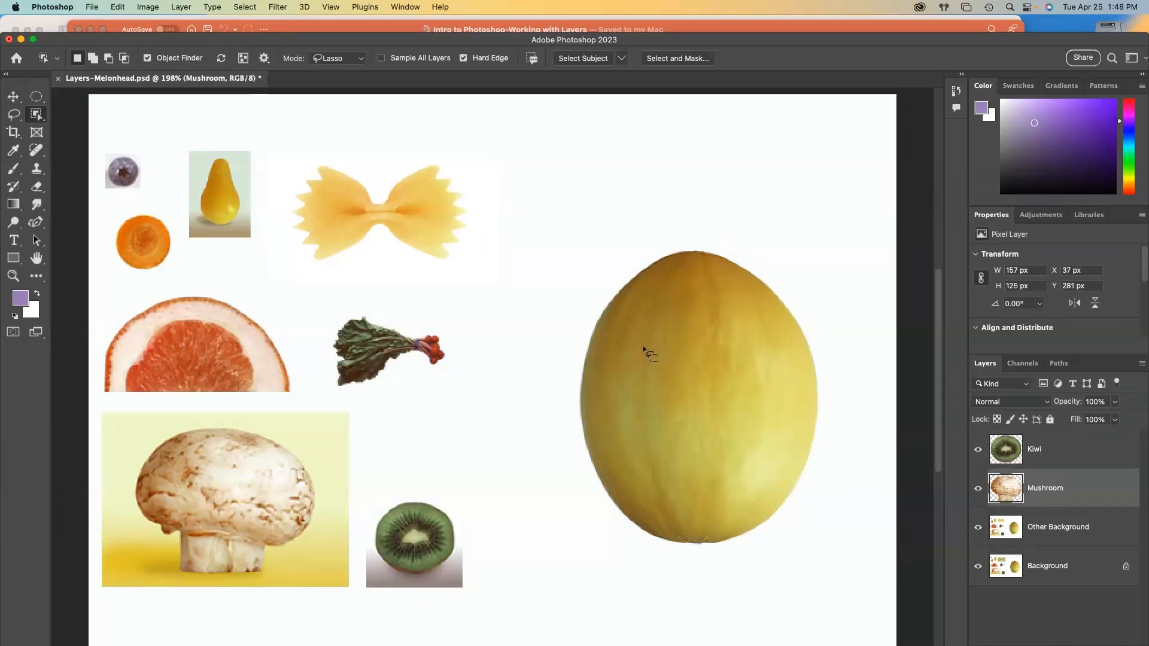
- Copy the grapefruit's red flesh from Other Background onto its own layer and name that layer Grapefruit
left_click(1074, 540)
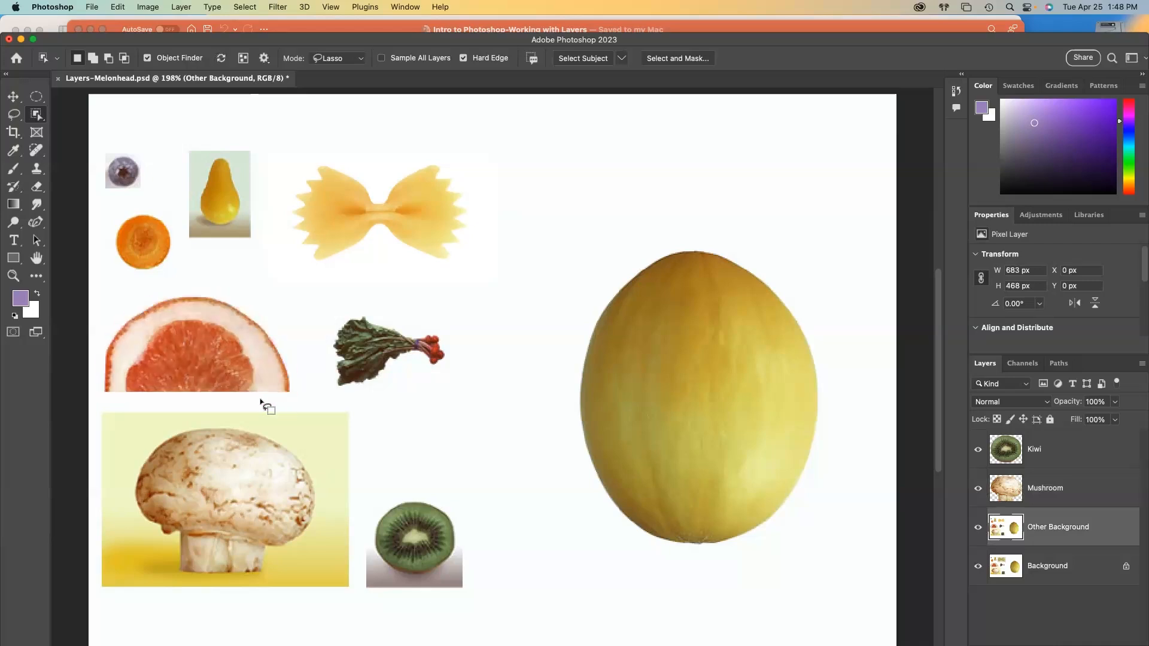
mouse_move(261, 399)
left_mouse_down()
mouse_move(242, 325)
mouse_move(220, 312)
mouse_move(164, 317)
mouse_move(114, 381)
mouse_move(121, 395)
mouse_move(213, 407)
left_mouse_up()
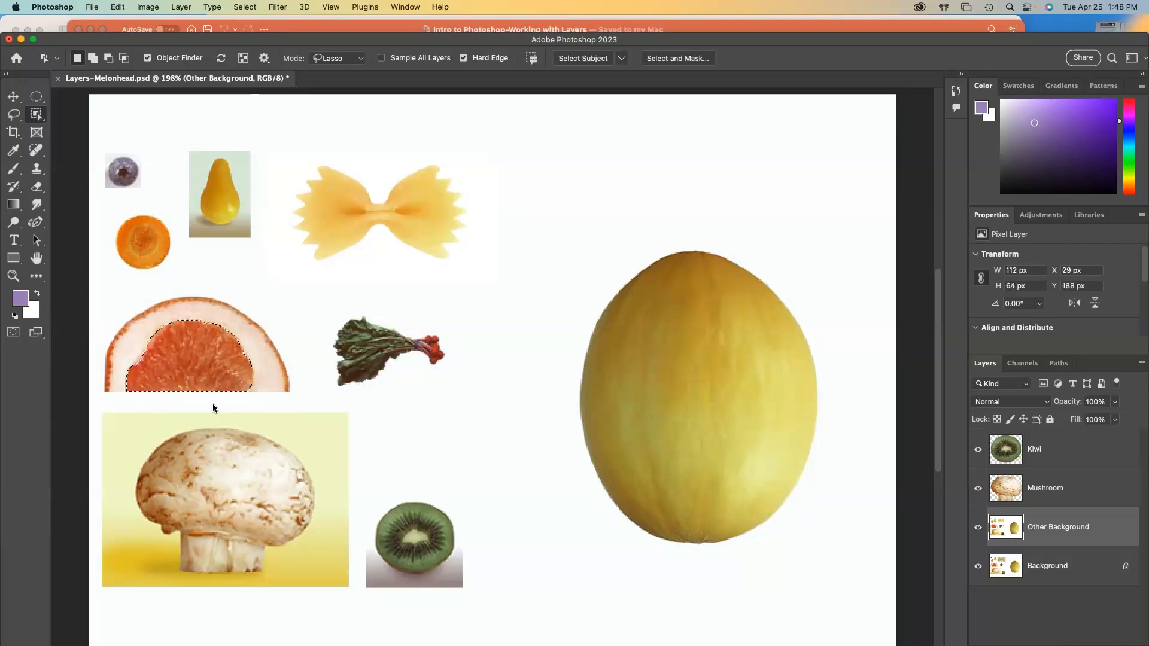
key("super+j")
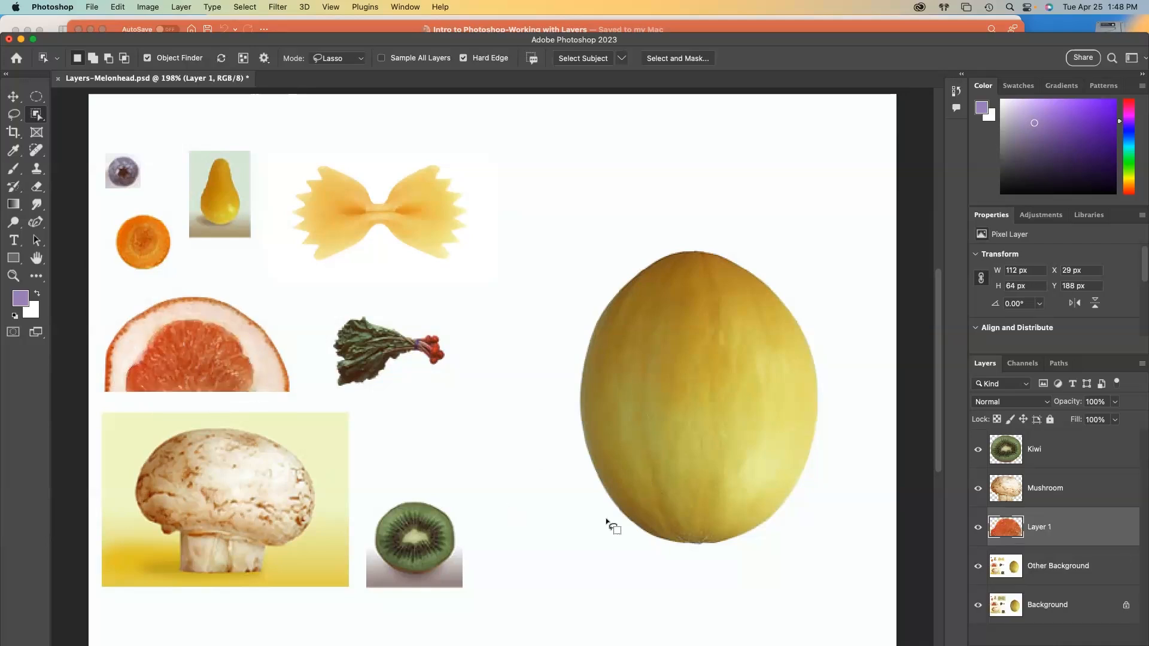
double_click(1042, 526)
type("Grapefruit")
- Select the radish bunch on the Other Background layer and copy it onto its own layer
left_click(1058, 566)
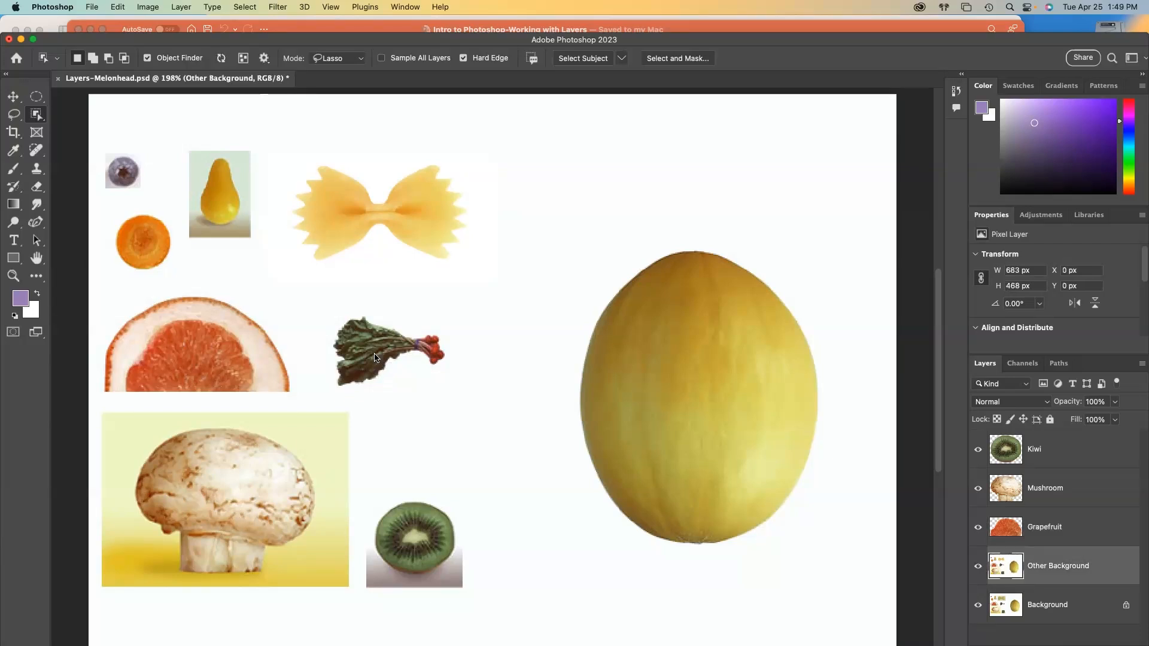
left_click(371, 350)
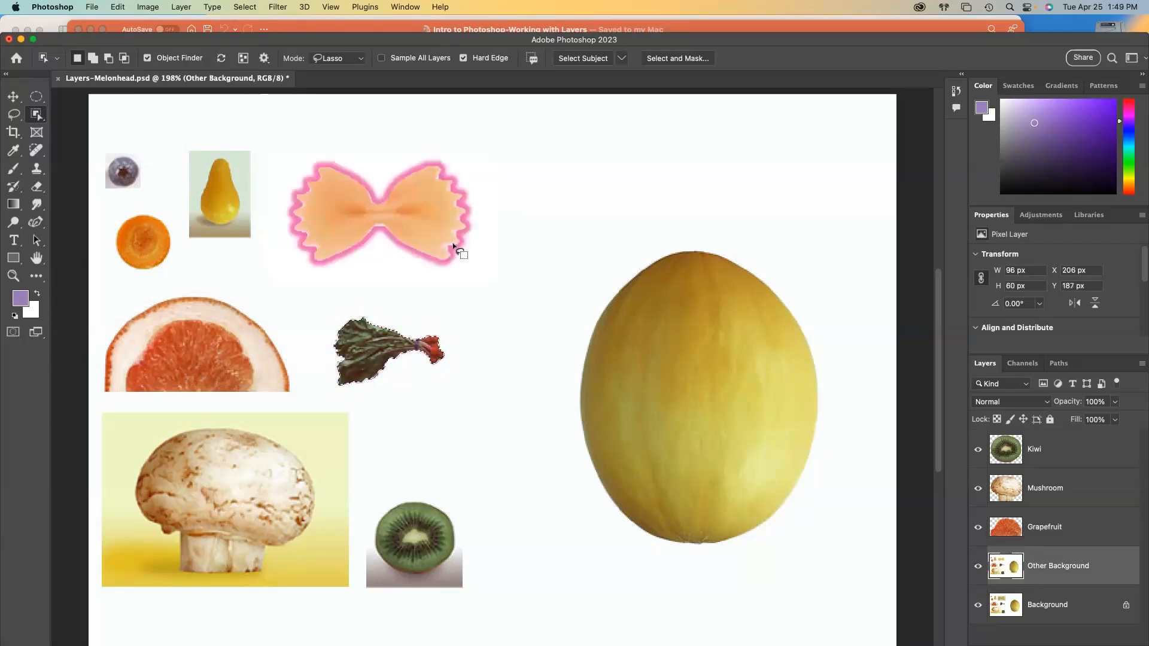
key("super+j")
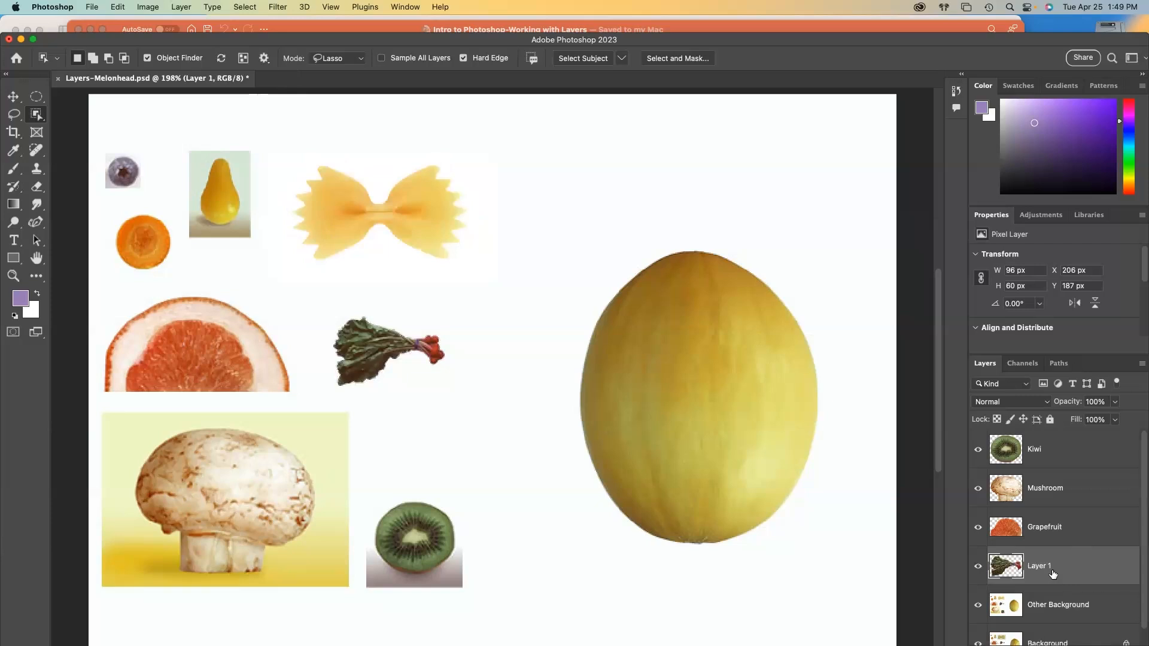
- Rename the new layer holding the radish bunch as Radish
double_click(1047, 572)
type("Radish")
key("Return")
- Copy the carrot slice from the Other Background layer onto its own layer and name that layer Carrot
left_click(1059, 607)
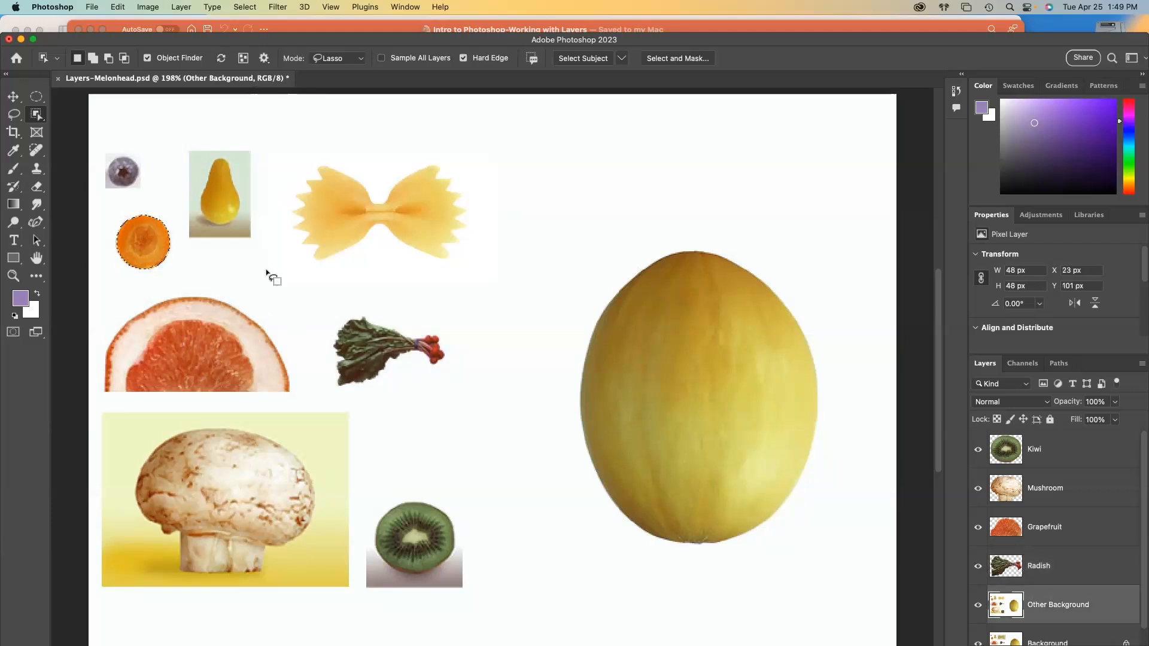
key("super+j")
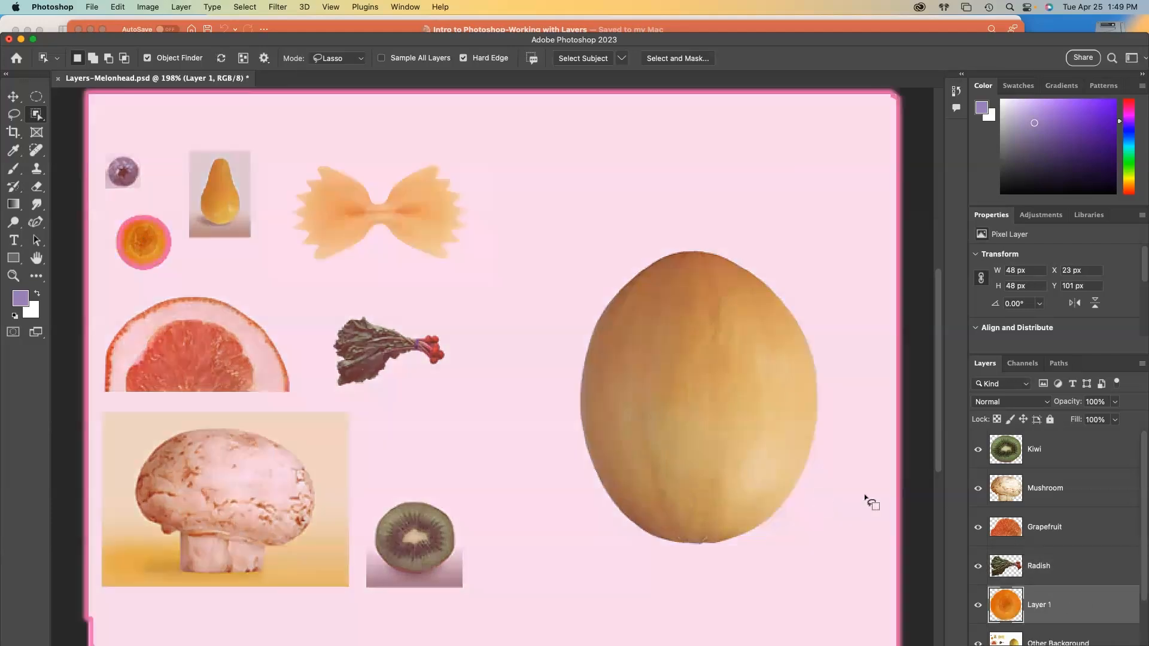
double_click(1040, 605)
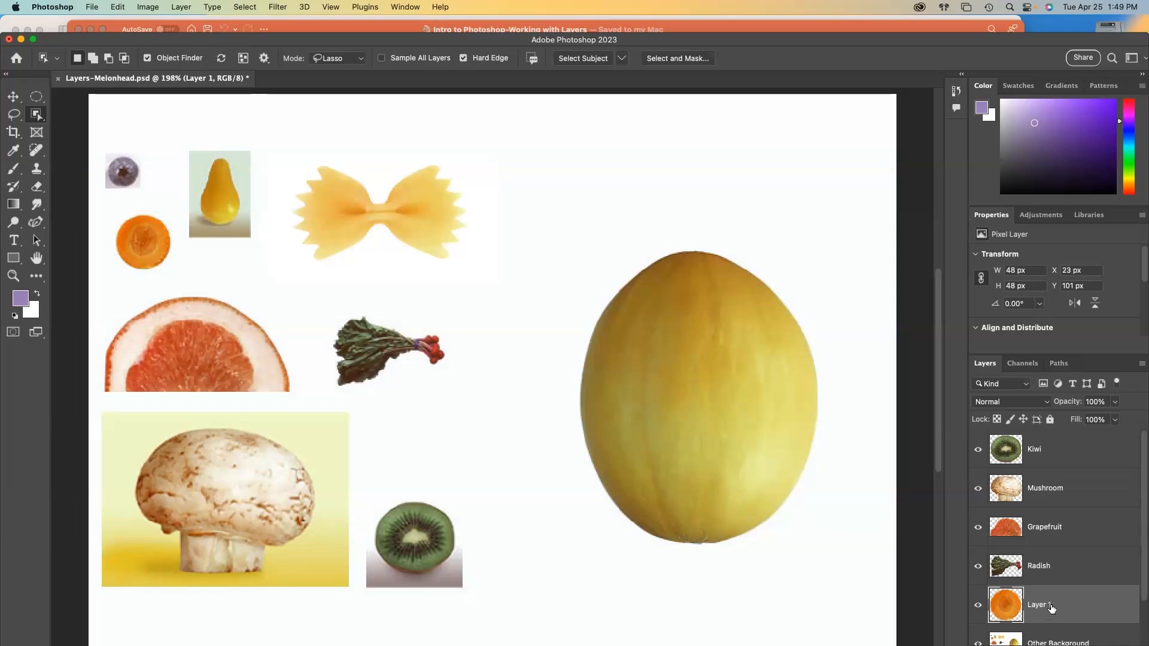
type("CA")
key("Return")
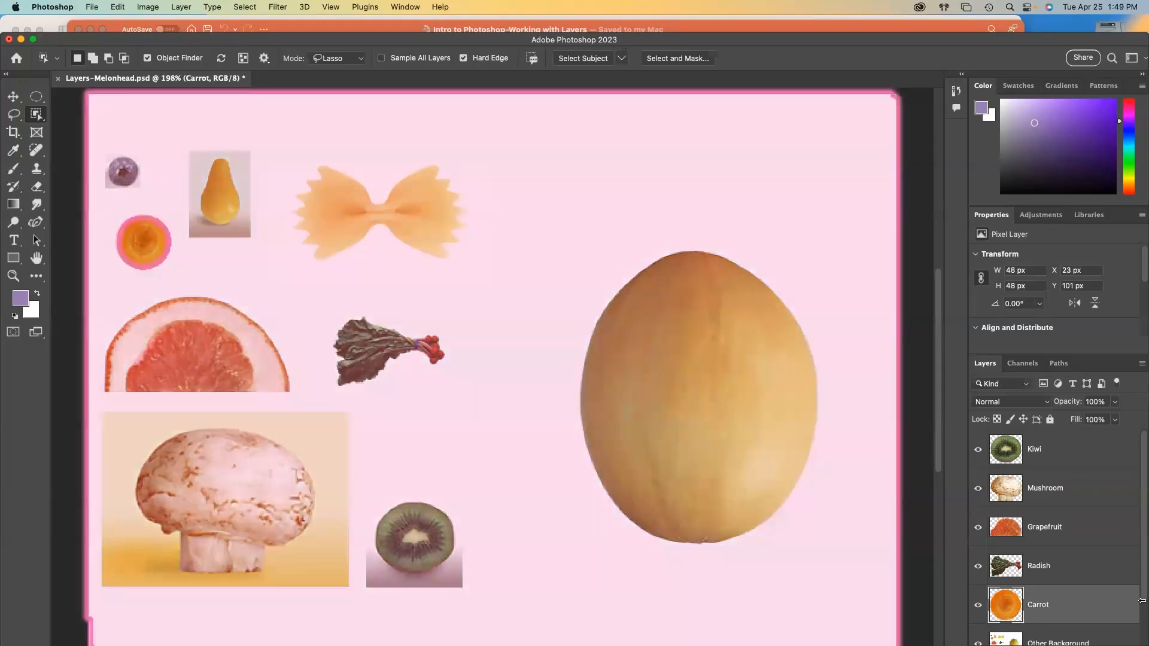
- Copy the blueberry from the Other Background layer onto its own layer and name that layer Blueberry
scroll(1059, 574, "down", 2)
left_click(1070, 589)
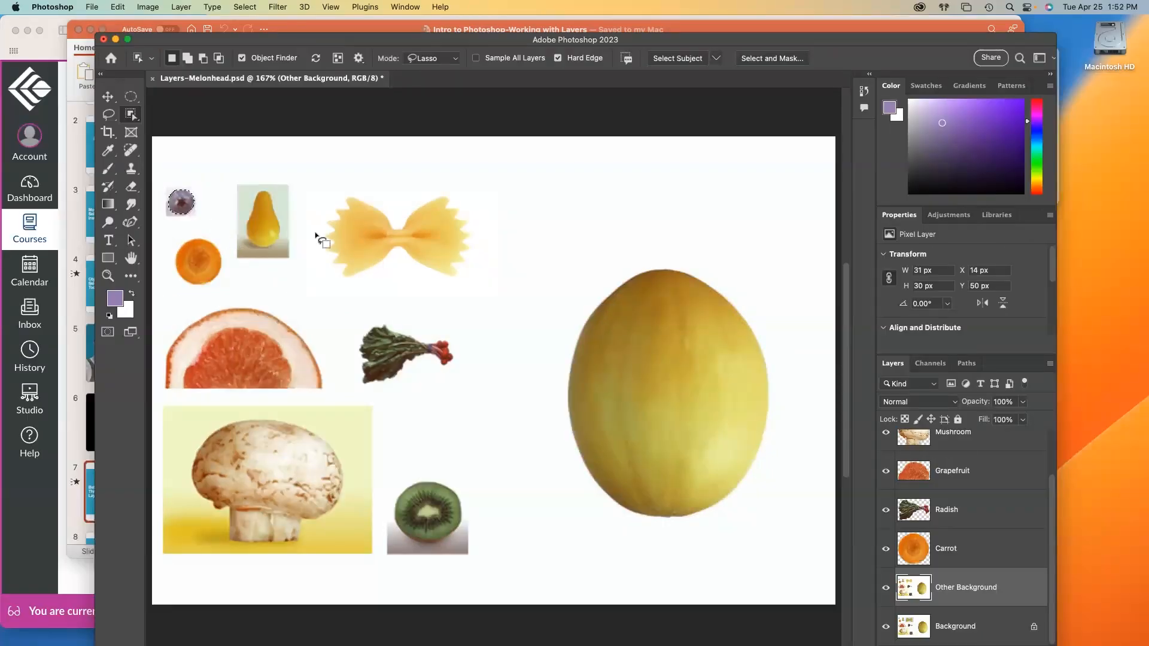
key("super+j")
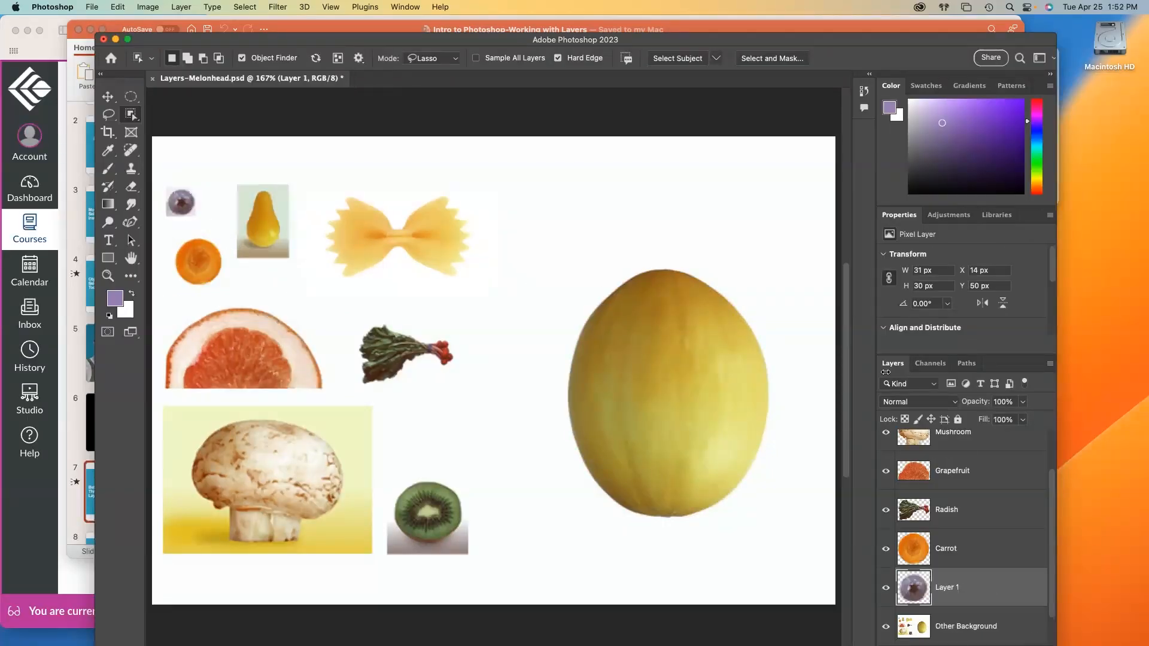
double_click(956, 587)
type("Blueberry")
key("Return")
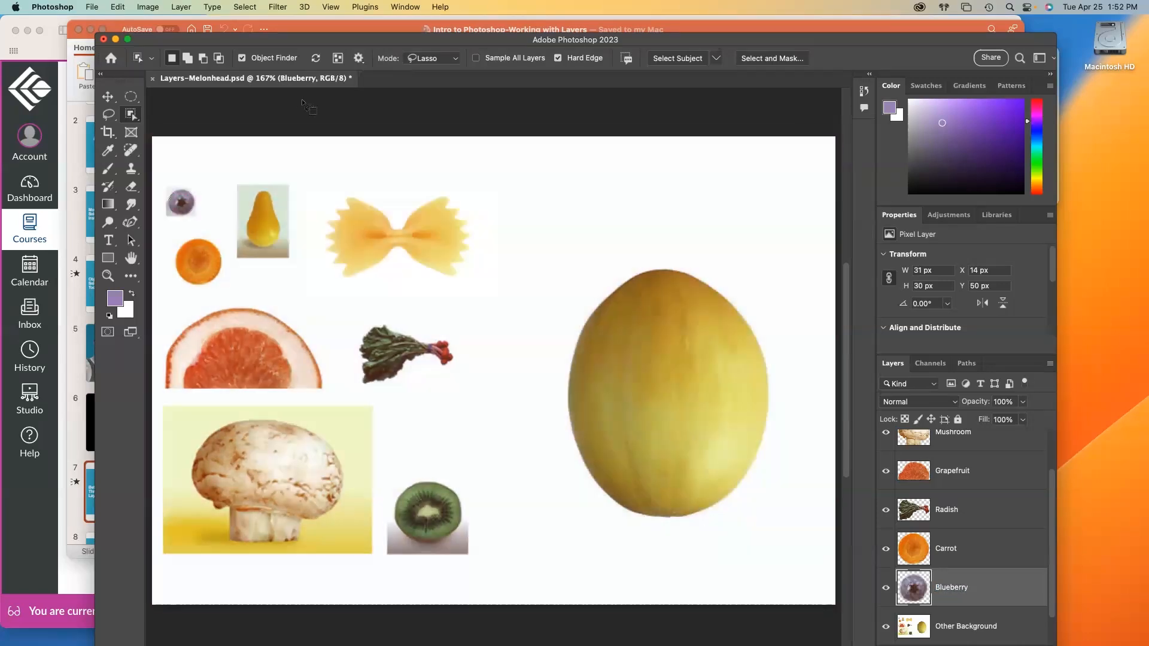
- Set the Object Selection mode to Rectangle and try to select the pear while the Blueberry layer is active
left_click(432, 58)
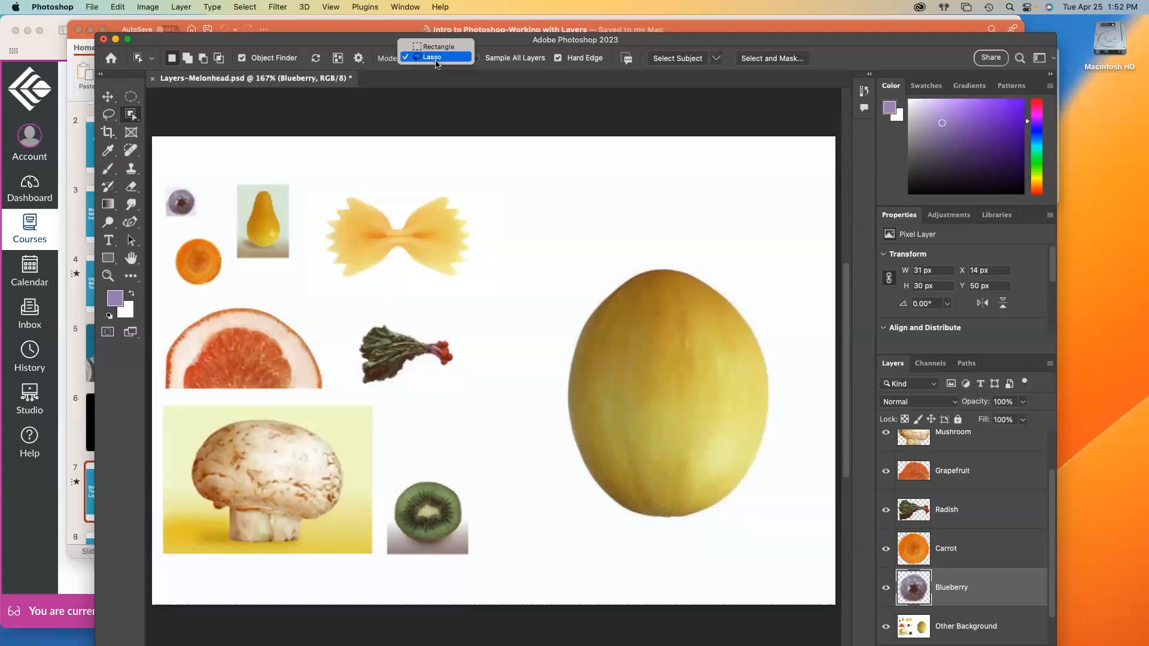
left_click(437, 47)
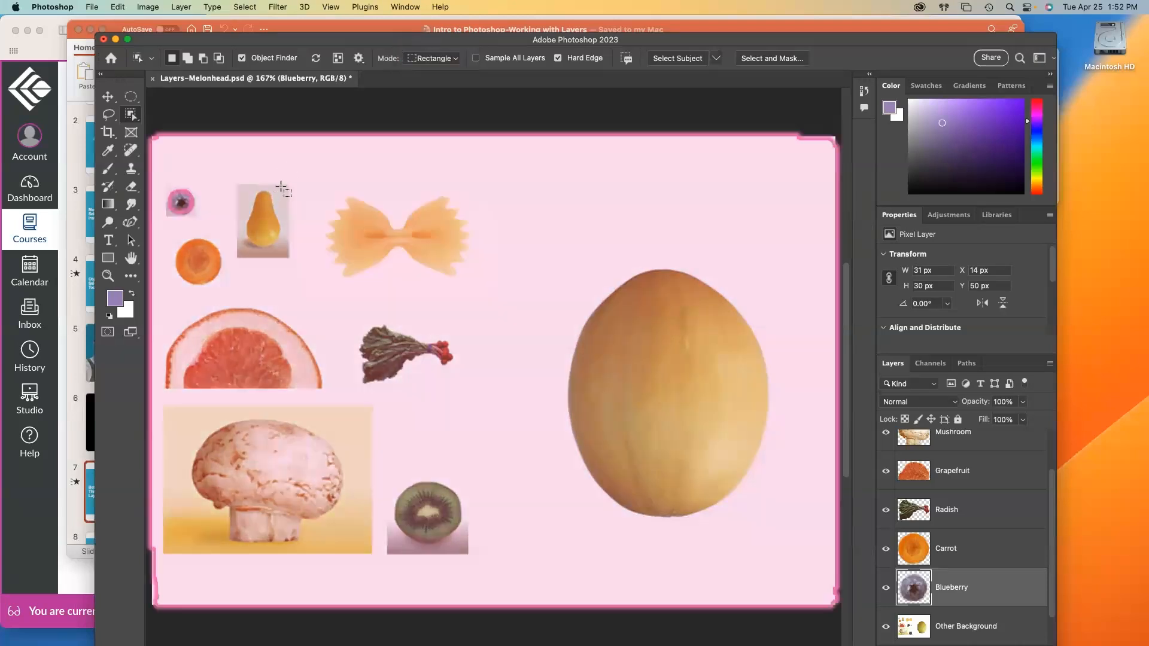
left_click_drag(279, 186, 243, 249)
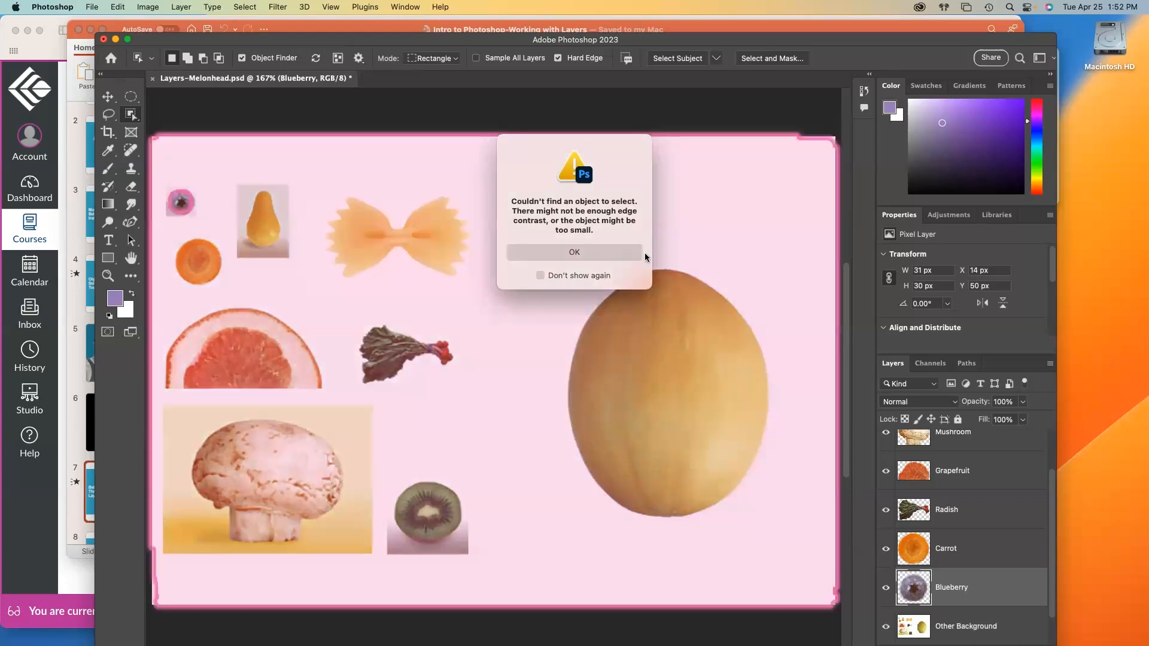
left_click(618, 254)
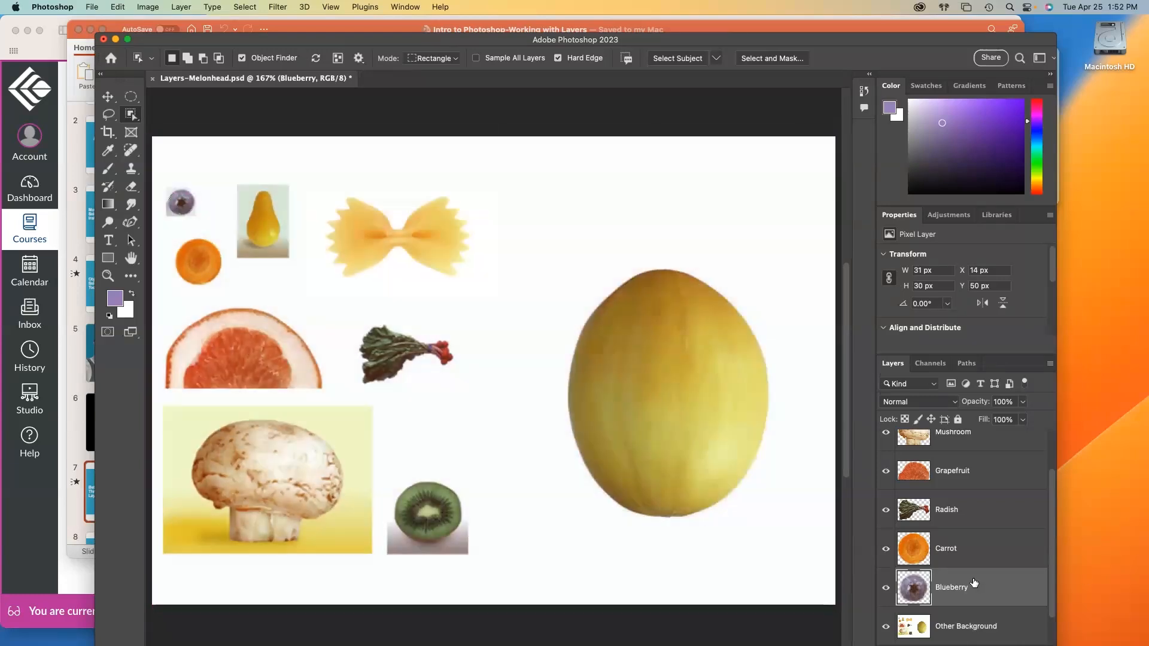
- Select the pear on the Other Background layer with a rectangle, copy it onto its own layer and name that layer Pear
scroll(979, 585, "down", 1)
left_click(979, 587)
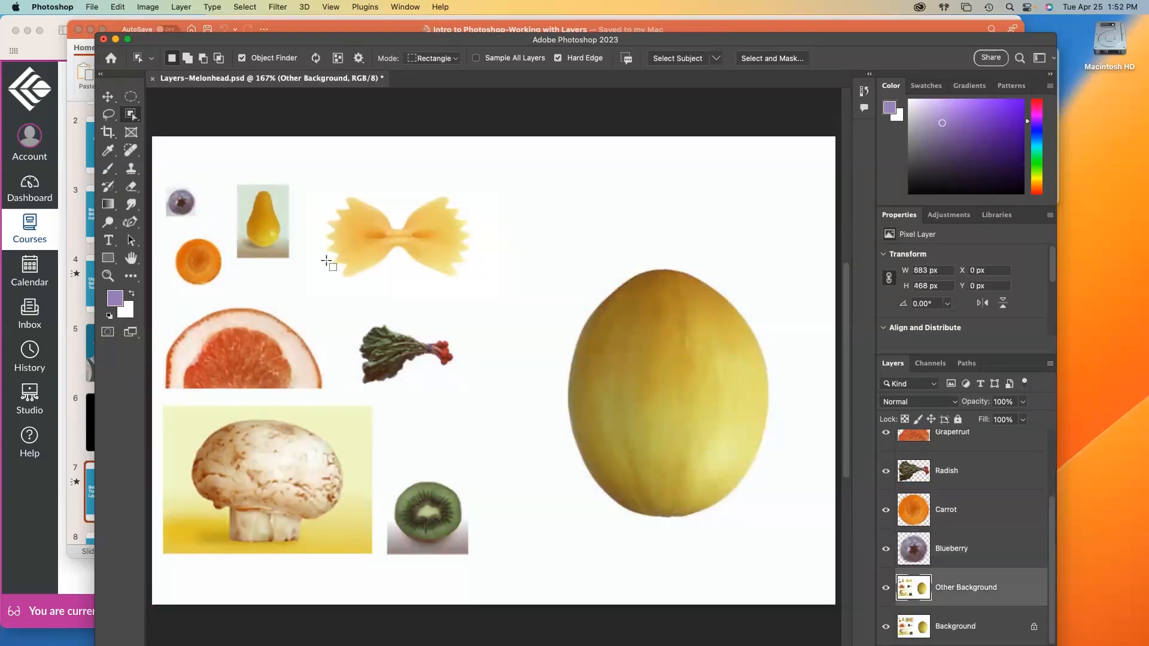
left_click_drag(282, 178, 243, 247)
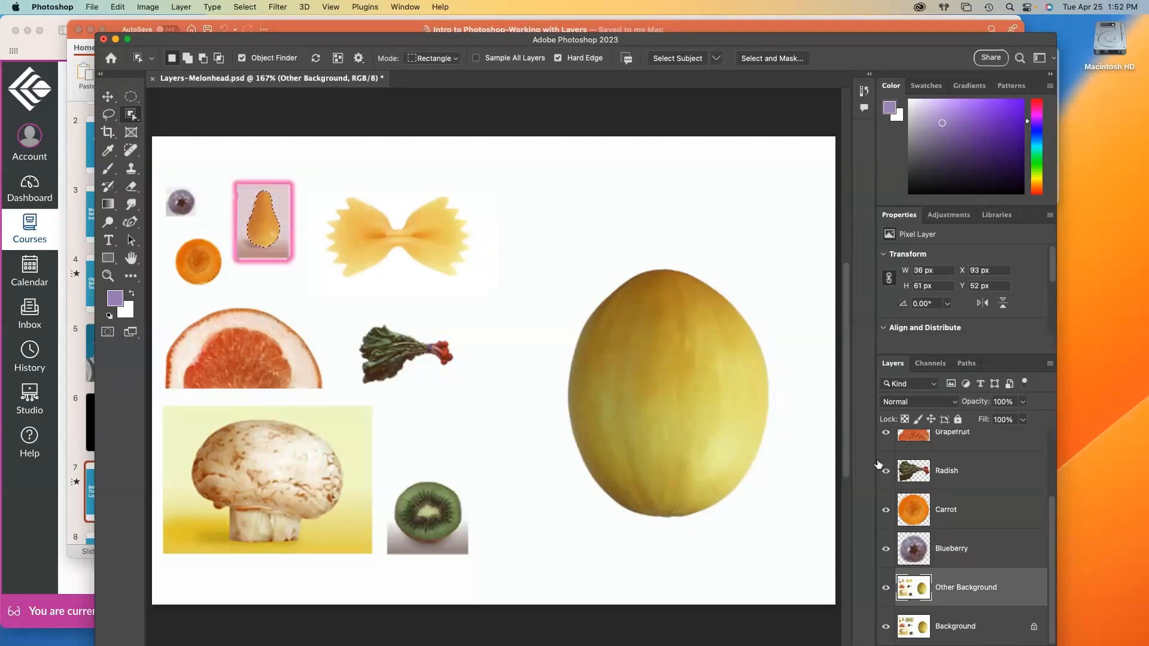
key("super+j")
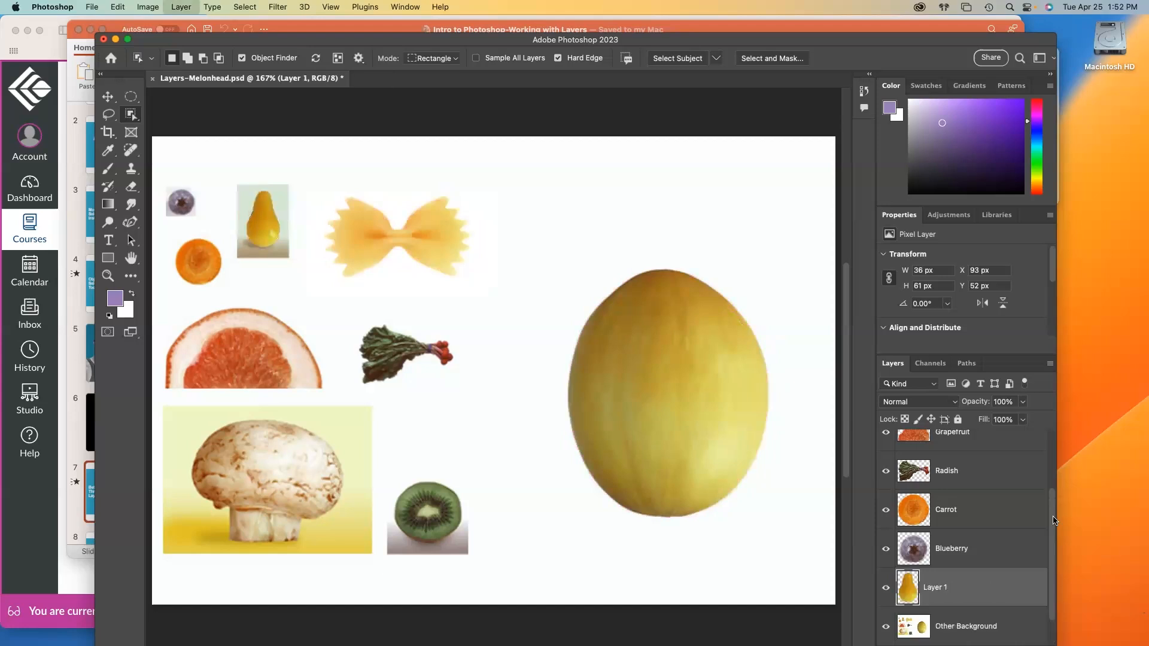
double_click(941, 588)
type("Pear")
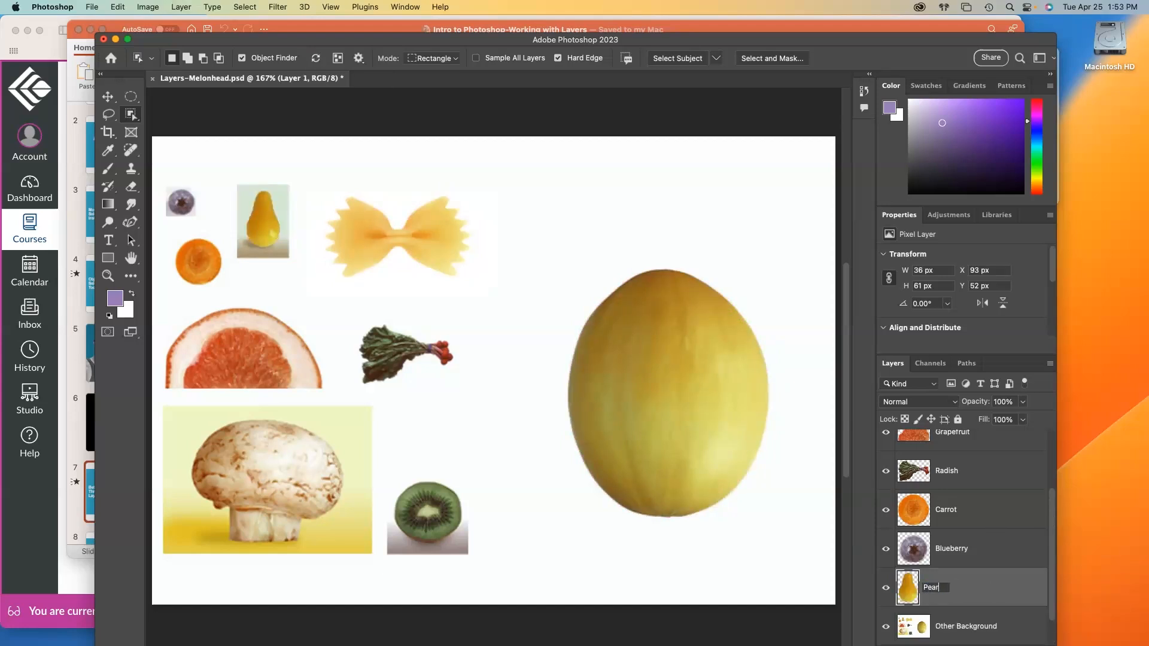
key("Return")
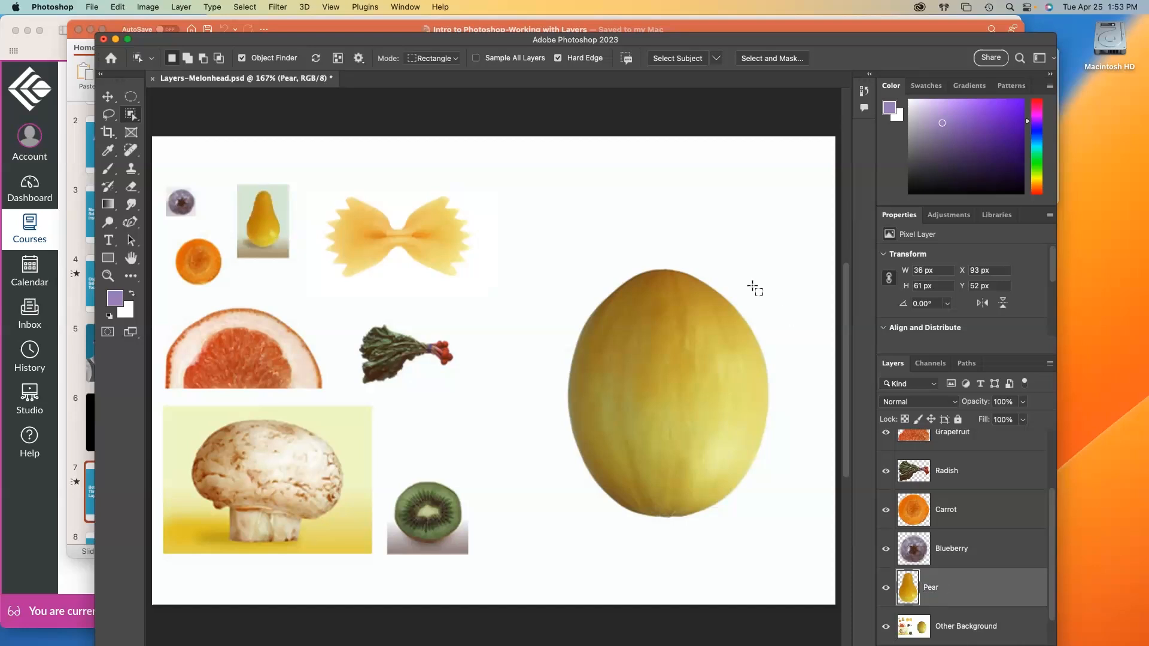
- Copy the bow-tie pasta from the Other Background layer onto its own layer and name that layer pasta
left_click(977, 623)
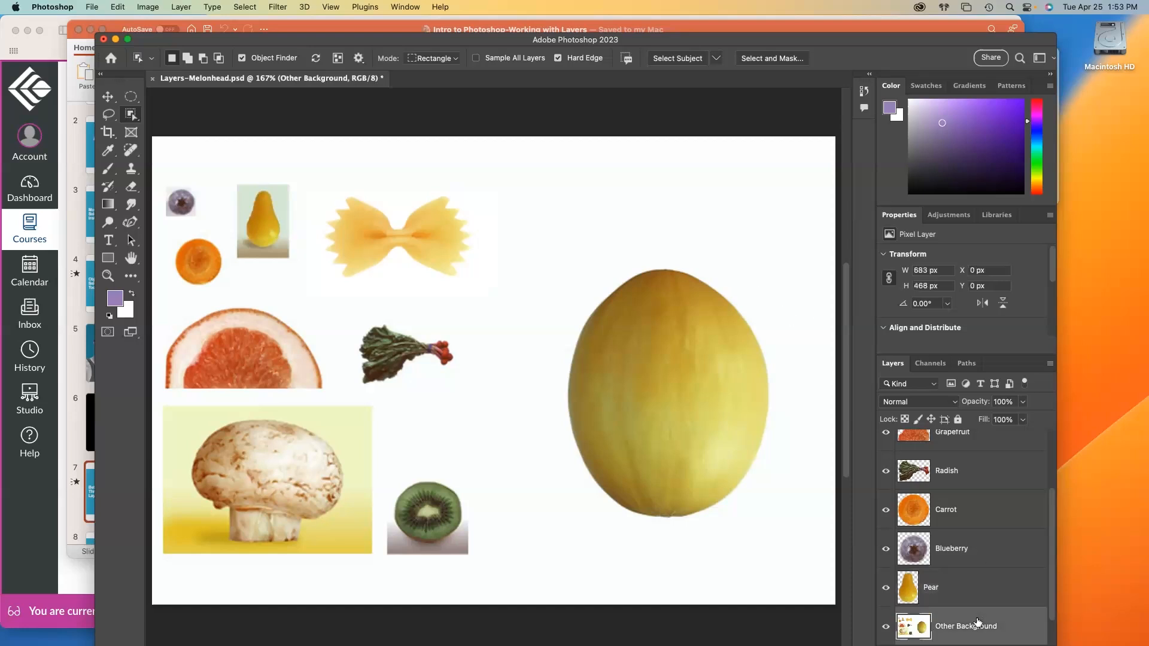
left_click(364, 240)
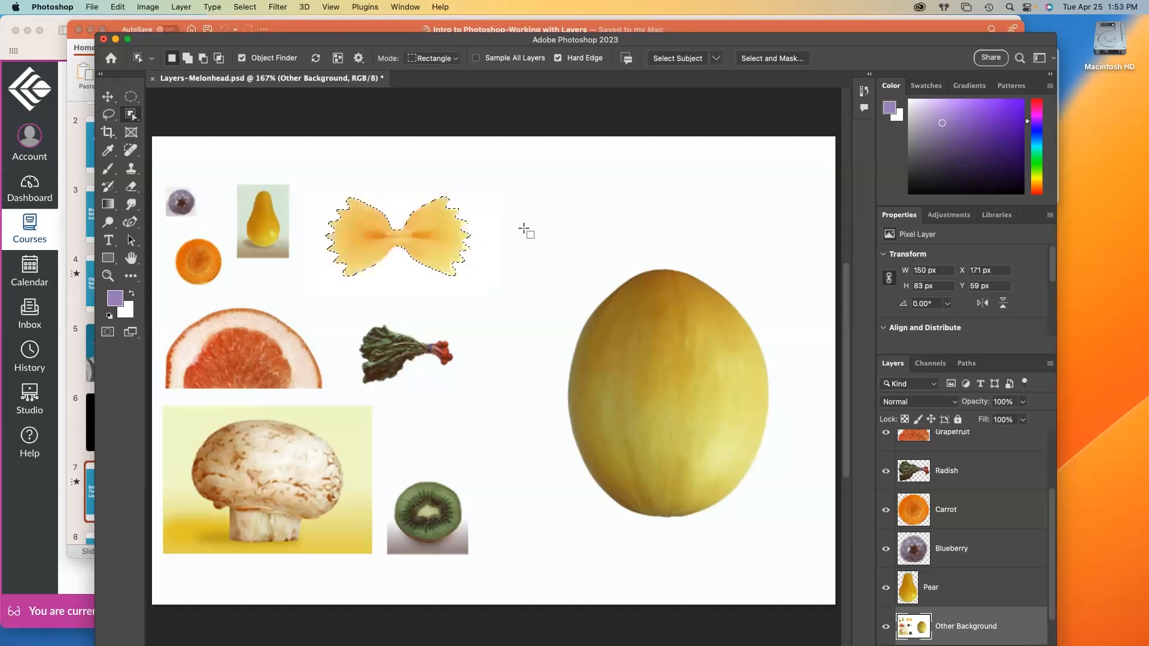
key("ctrl+j")
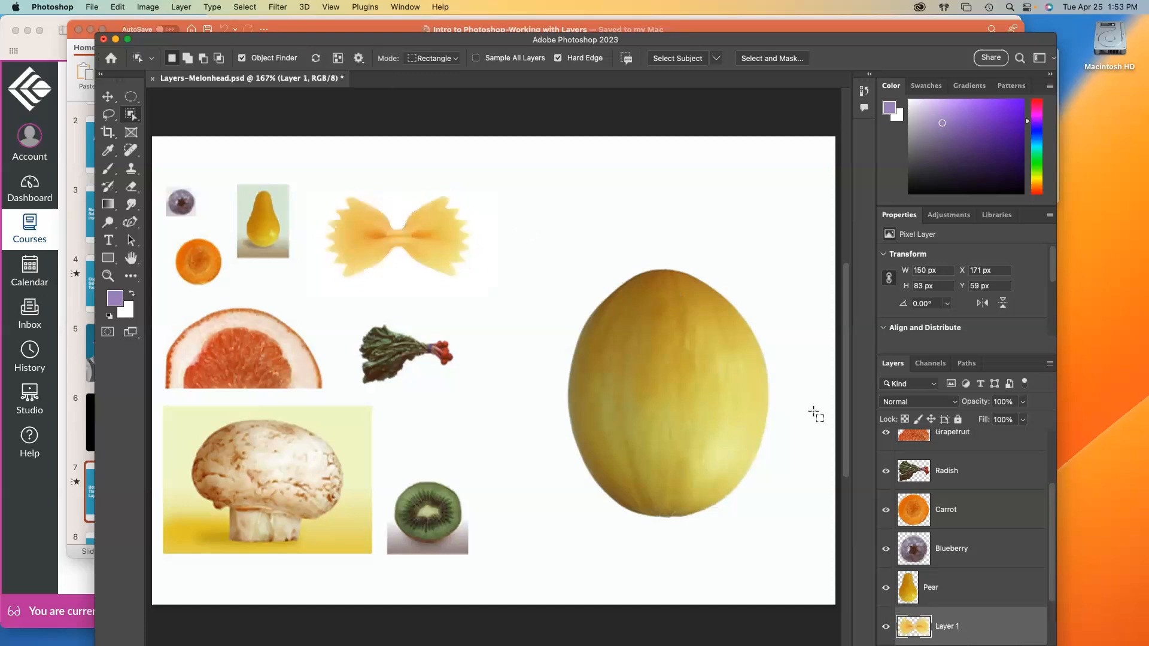
double_click(948, 625)
type("pas")
key("Return")
- Copy the melon from the Other Background layer onto its own layer and name that layer melon
scroll(940, 542, "down", 2)
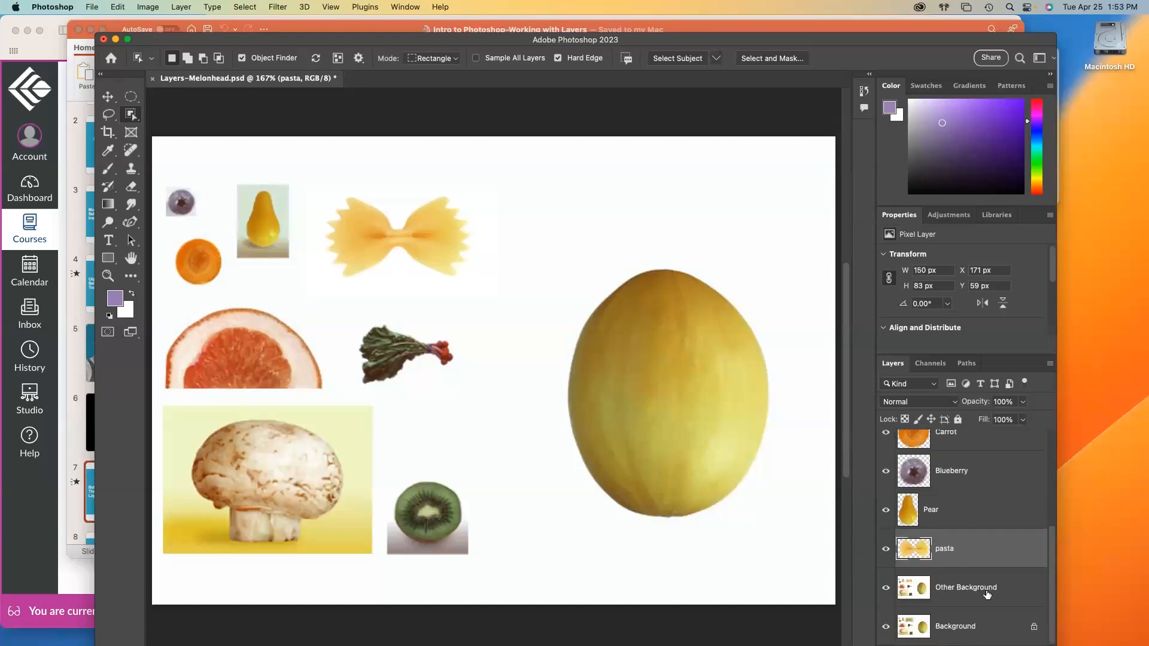
left_click(934, 587)
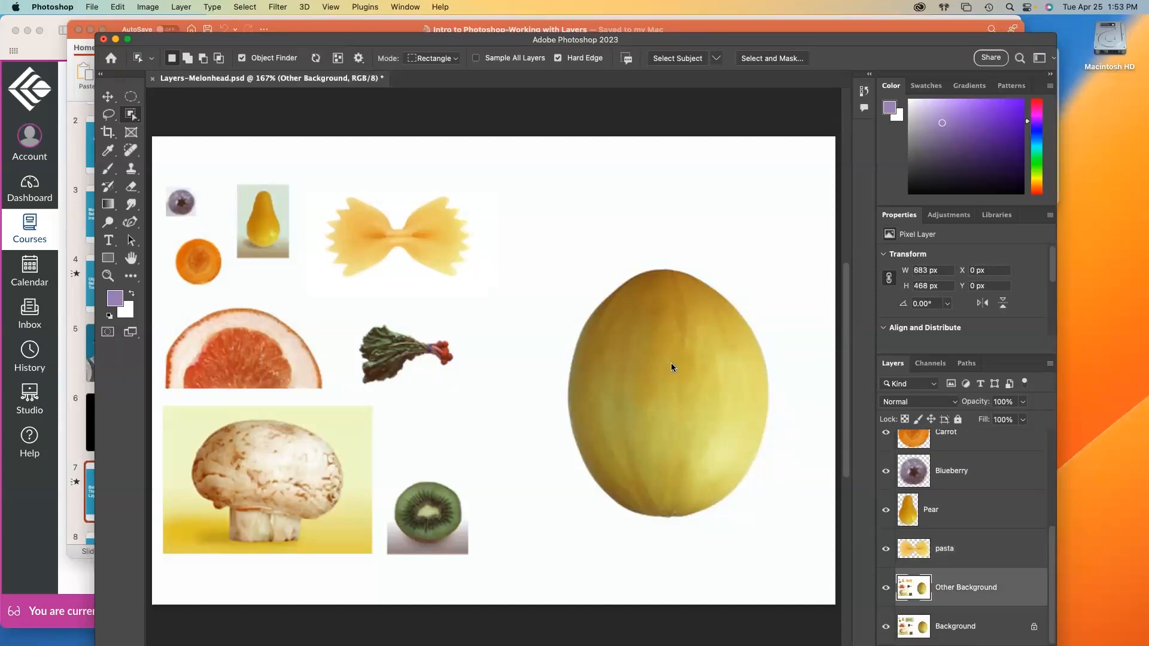
left_click(670, 364)
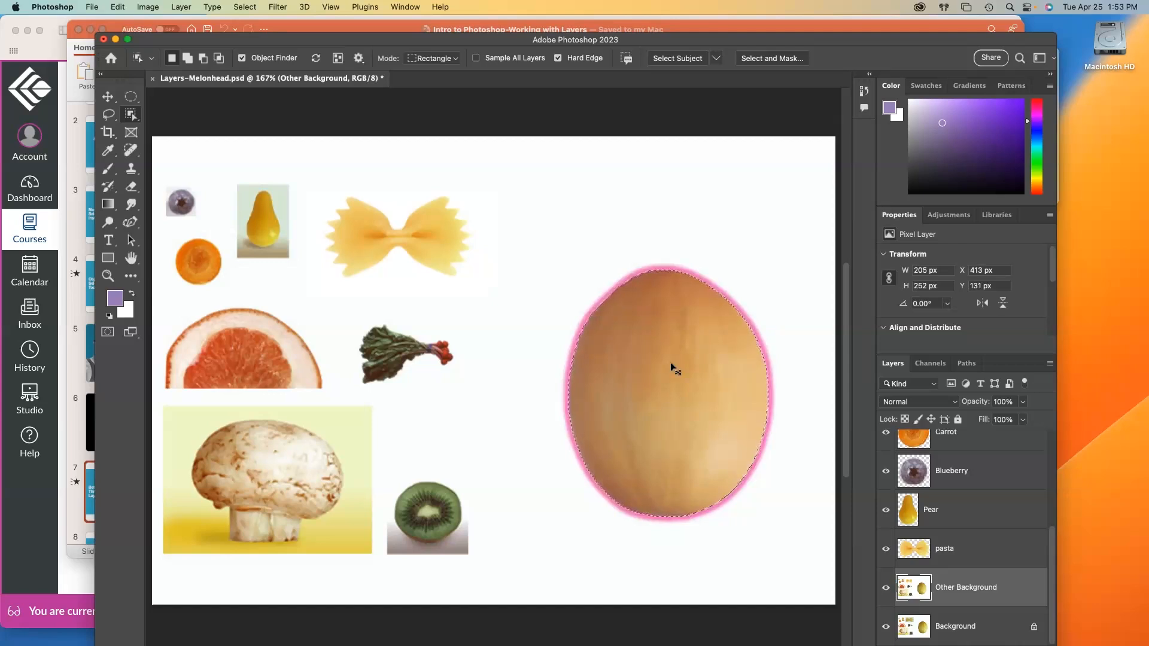
key("super+j")
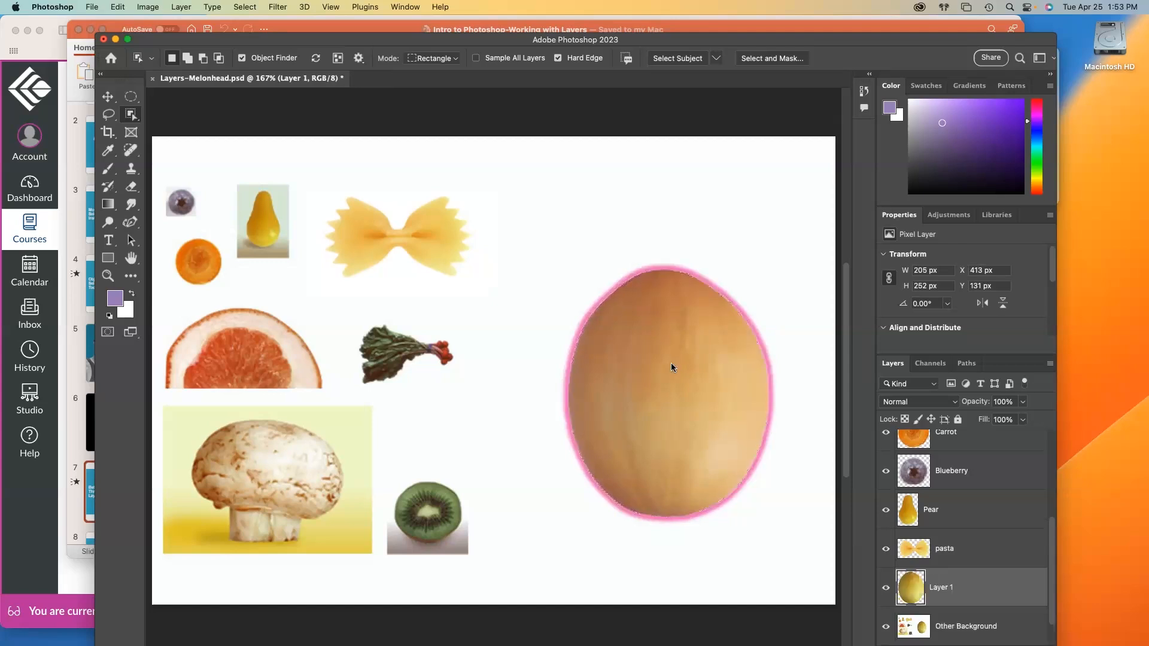
double_click(947, 587)
type("melon")
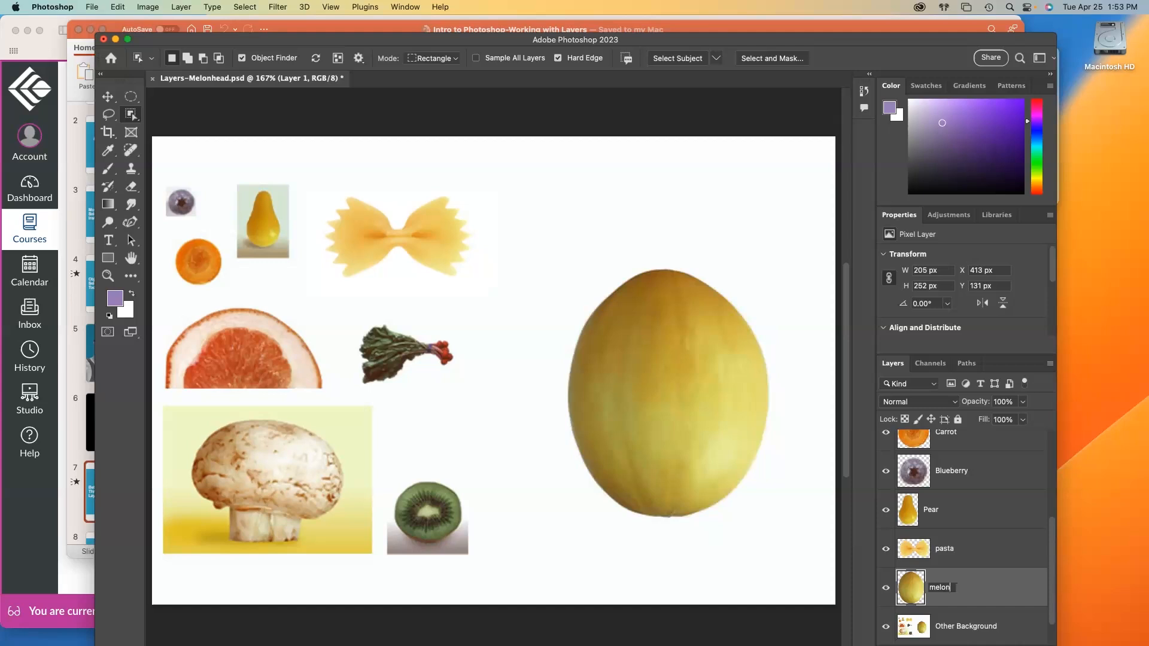
key("Return")
- Hide the Other Background and Background layers and move the application window higher on the desktop
scroll(963, 532, "down", 1)
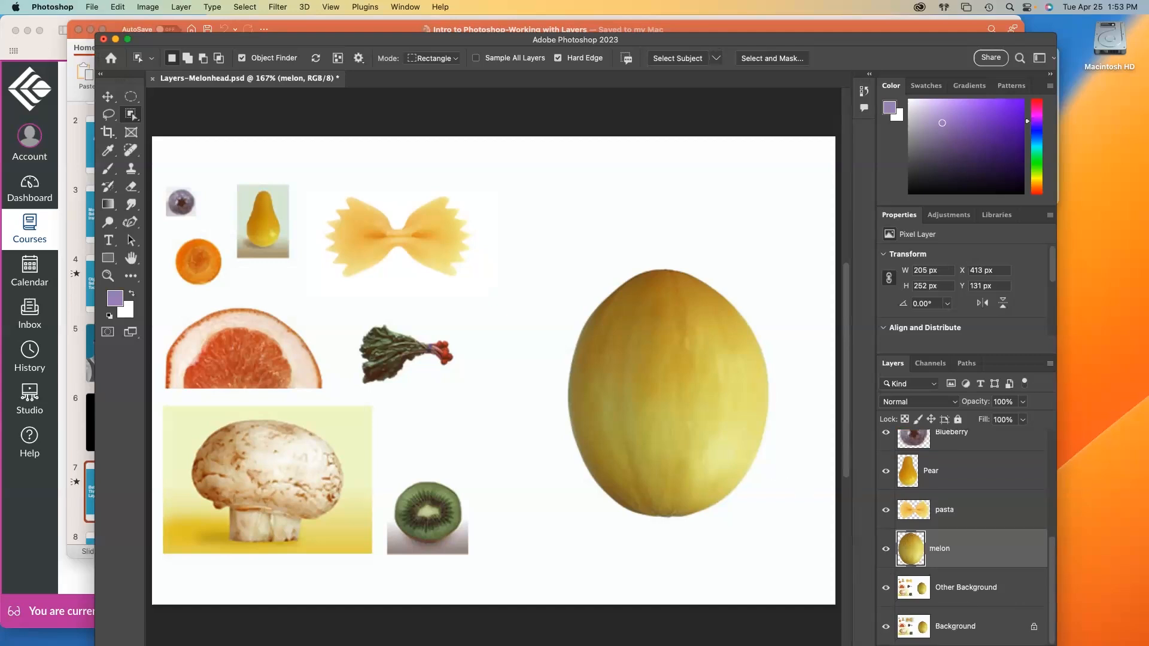
left_click(888, 592)
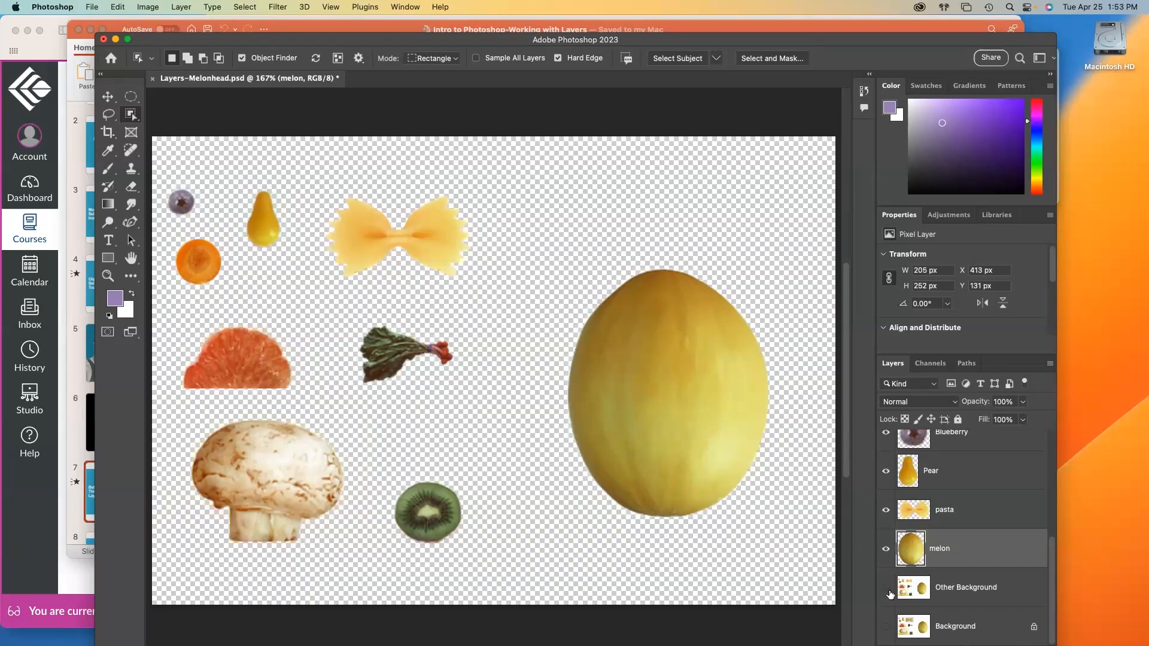
left_click(887, 589)
left_click(887, 589)
left_click_drag(901, 40, 899, 4)
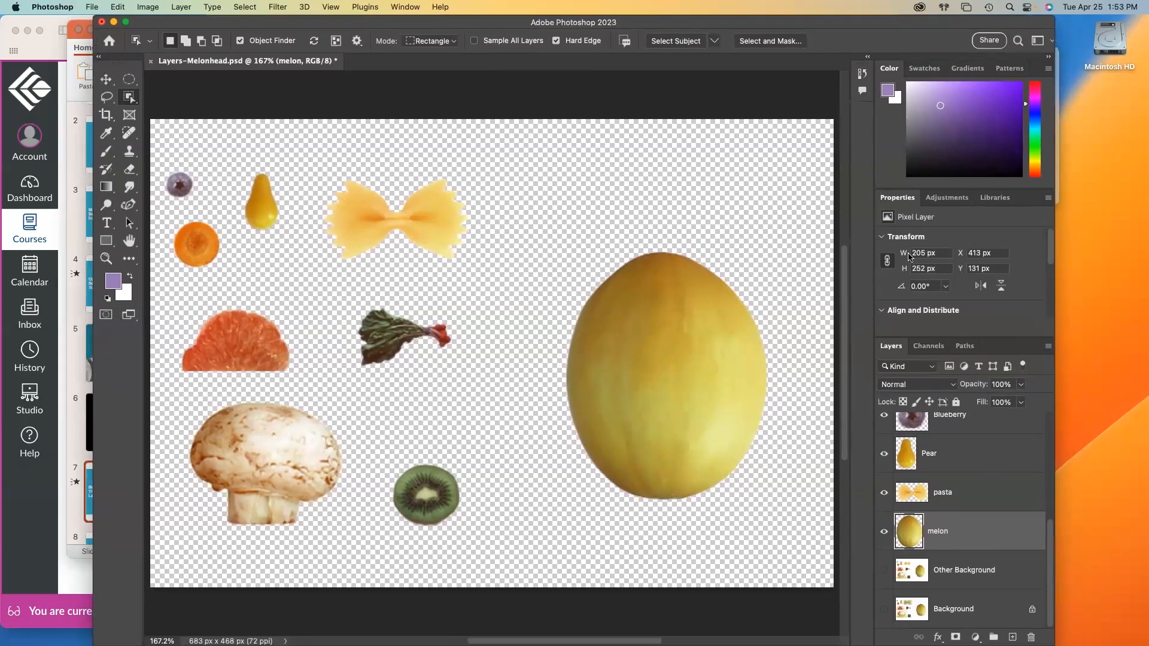
- Add a Solid Color fill layer above the melon layer, using the light purple c2aed9
mouse_move(948, 603)
left_click(975, 637)
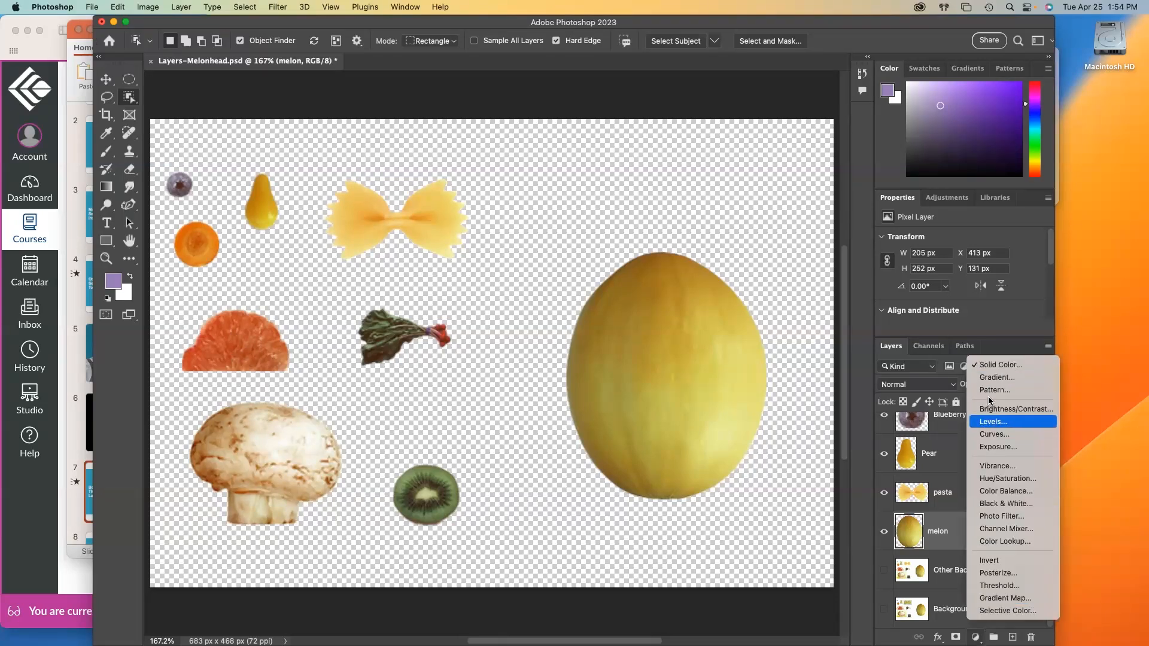
left_click(1023, 366)
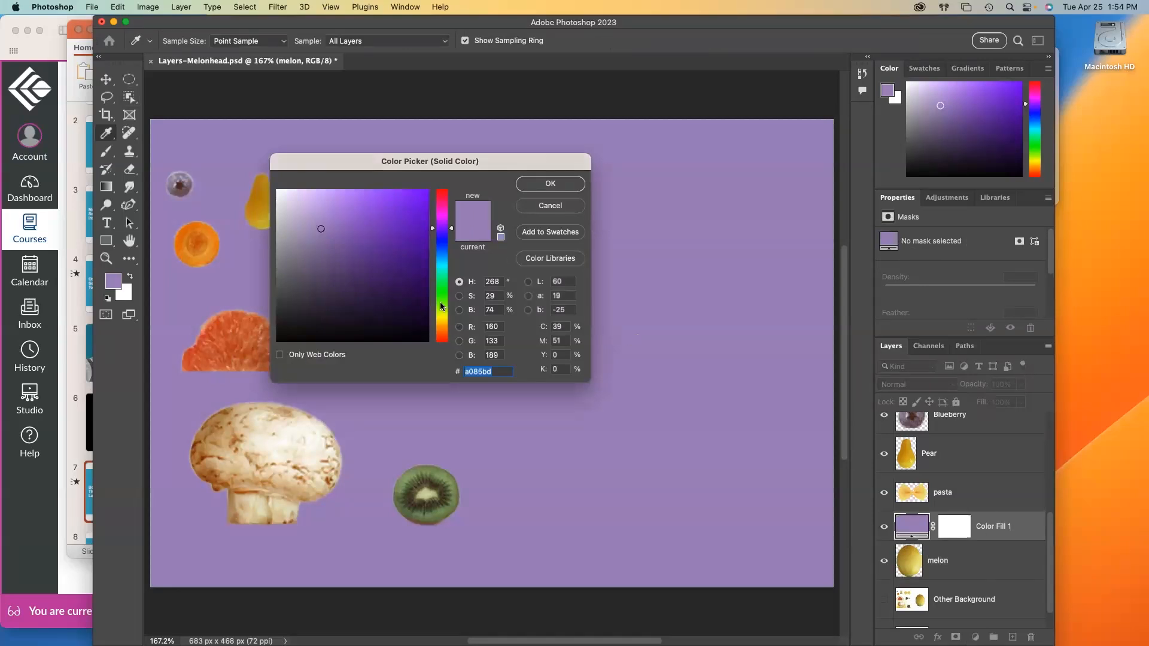
left_click(307, 212)
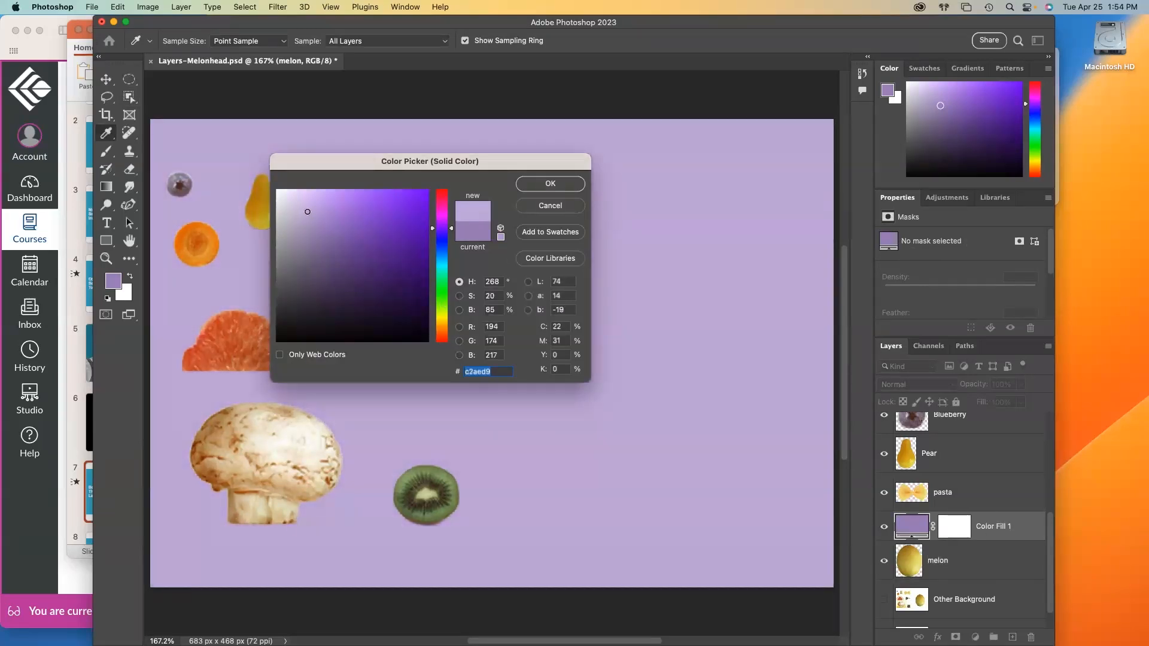
left_click(570, 192)
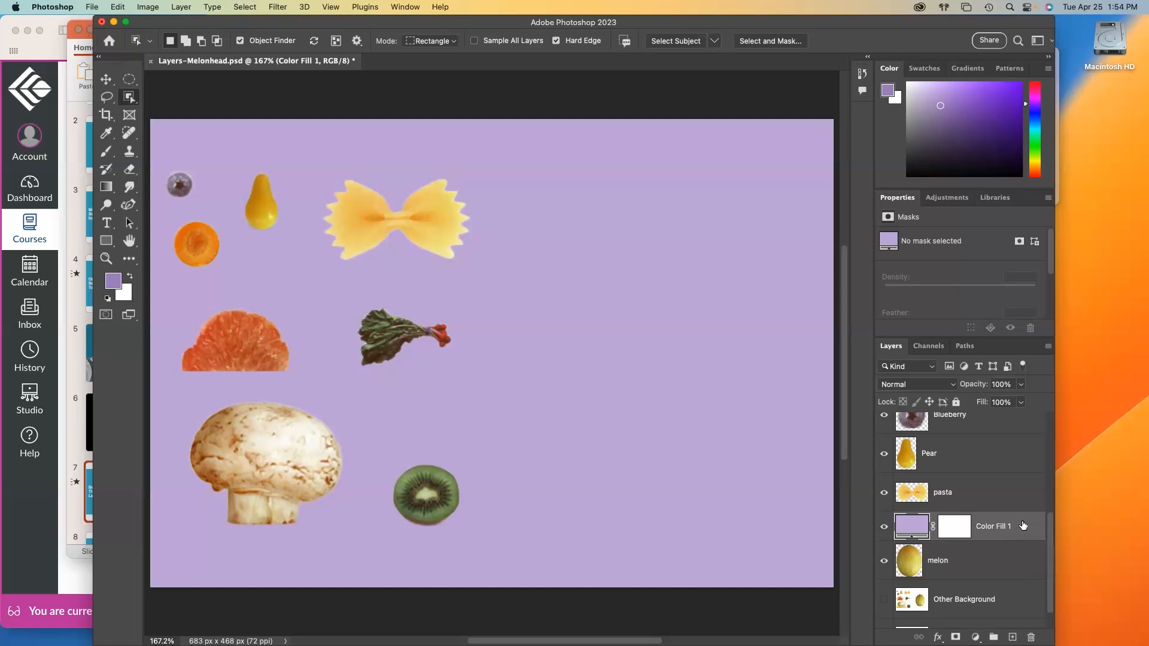
- Move the color fill layer to the top of the layer stack and back down to between melon and Other Background
left_click_drag(1018, 527, 1009, 423)
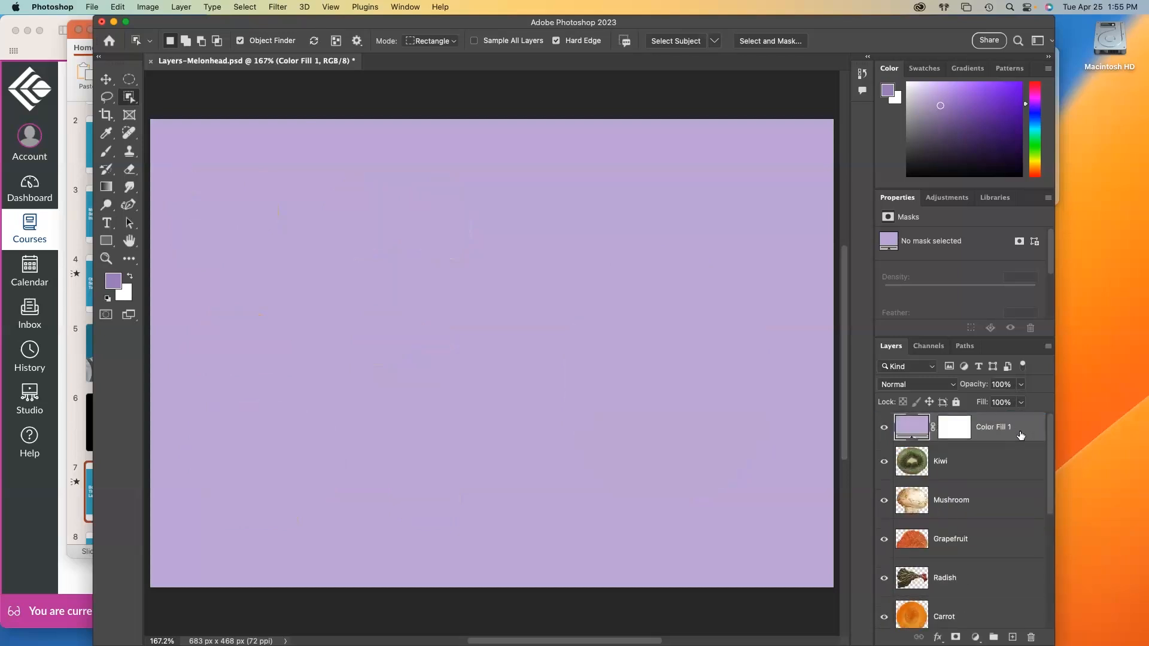
left_click_drag(1019, 428, 1017, 596)
scroll(1009, 556, "down", 5)
scroll(1009, 556, "up", 2)
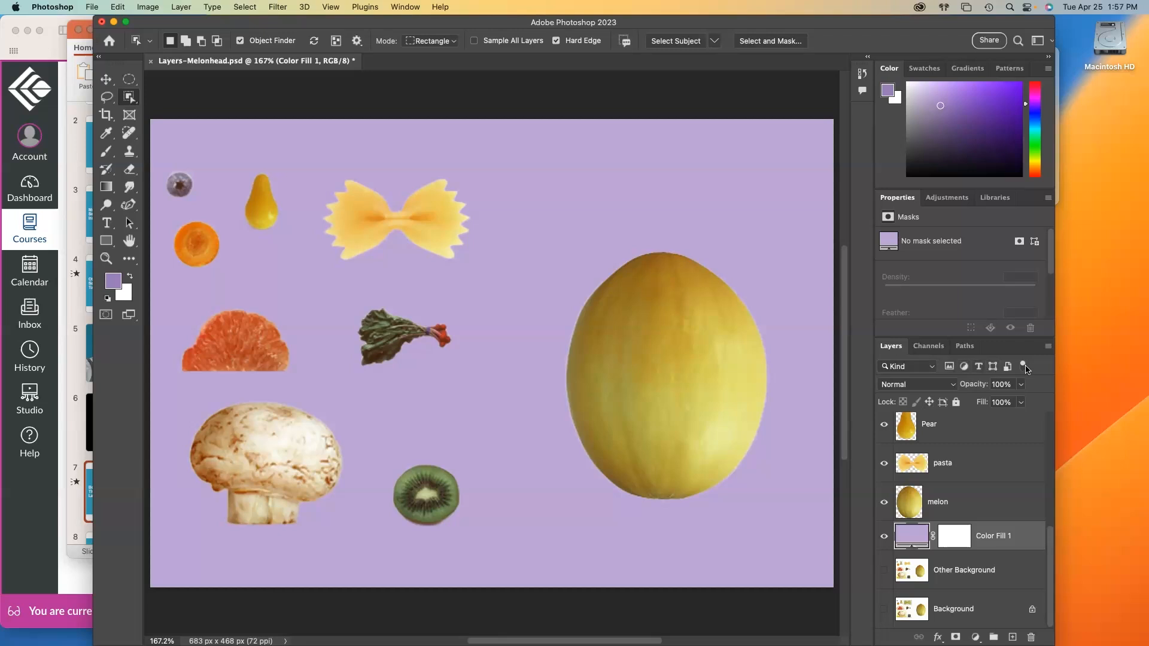
- Filter the layer list by the name "pa", clear the search text and return the filter type to Kind
left_click(932, 370)
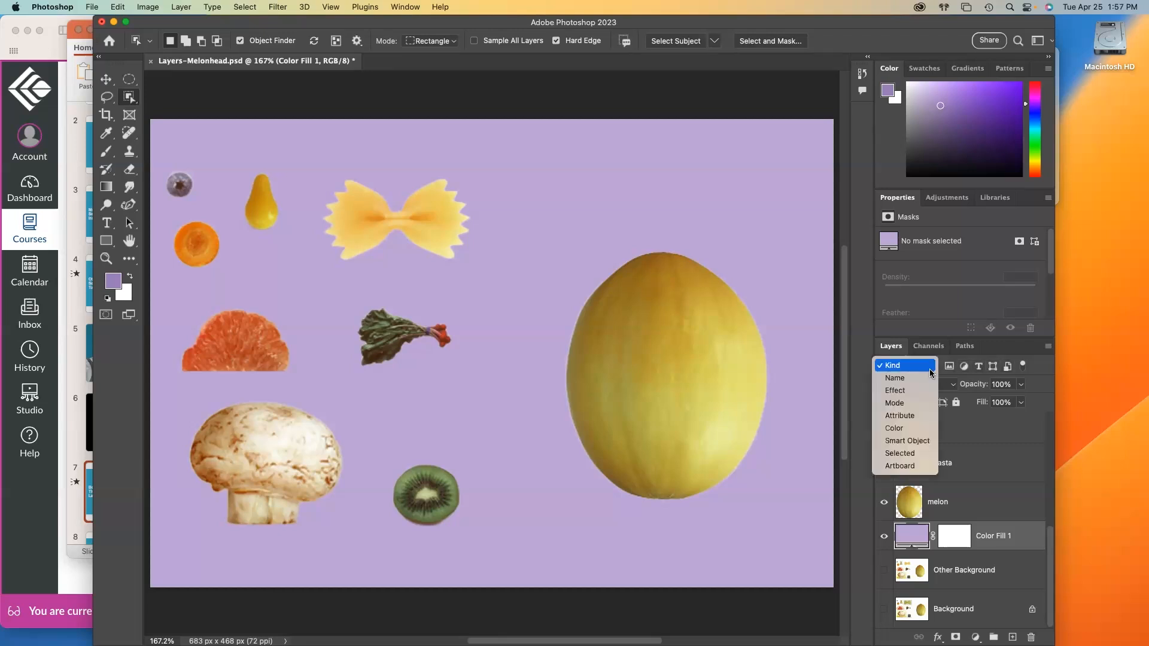
left_click(898, 378)
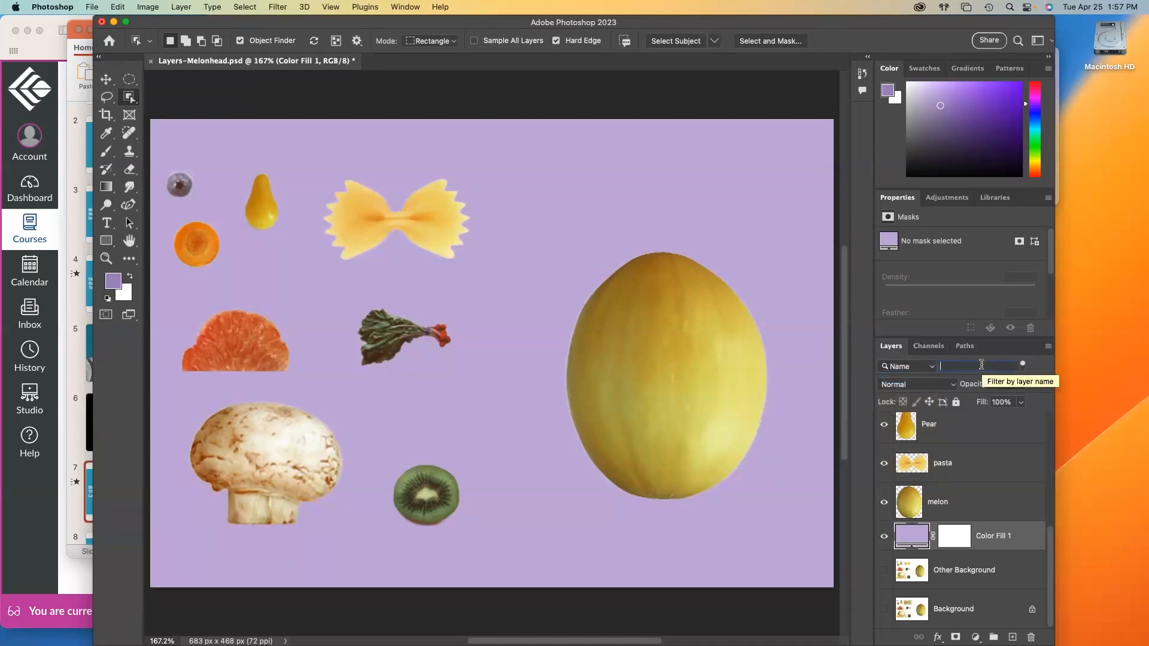
type("pas")
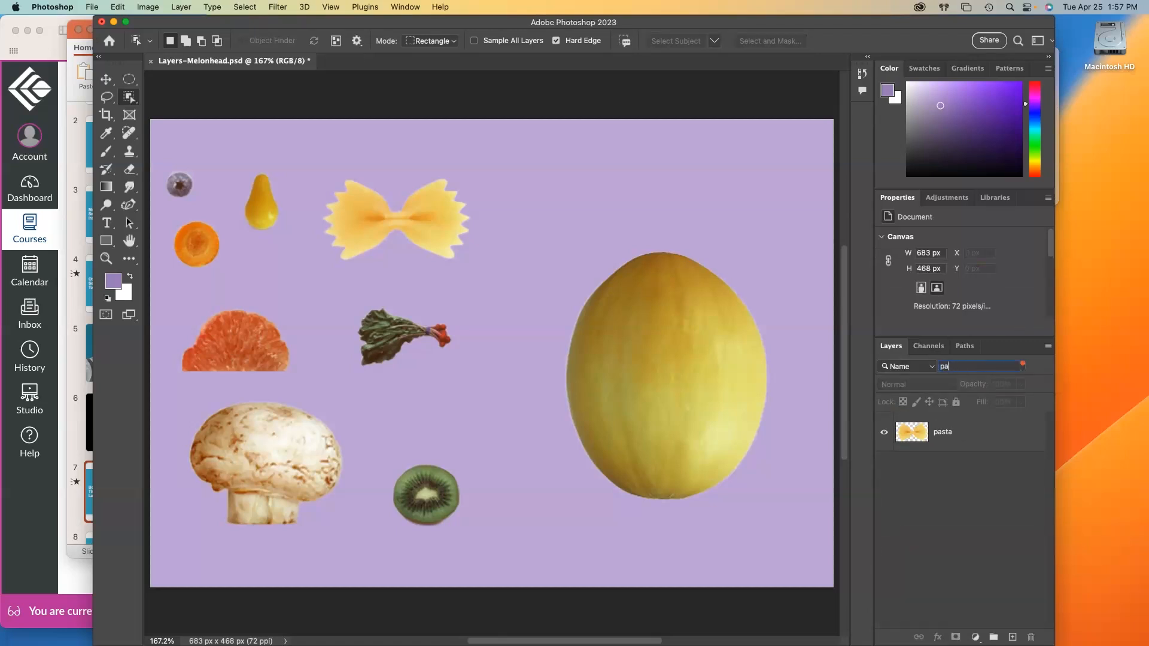
key("BackSpace")
key("BackSpace")
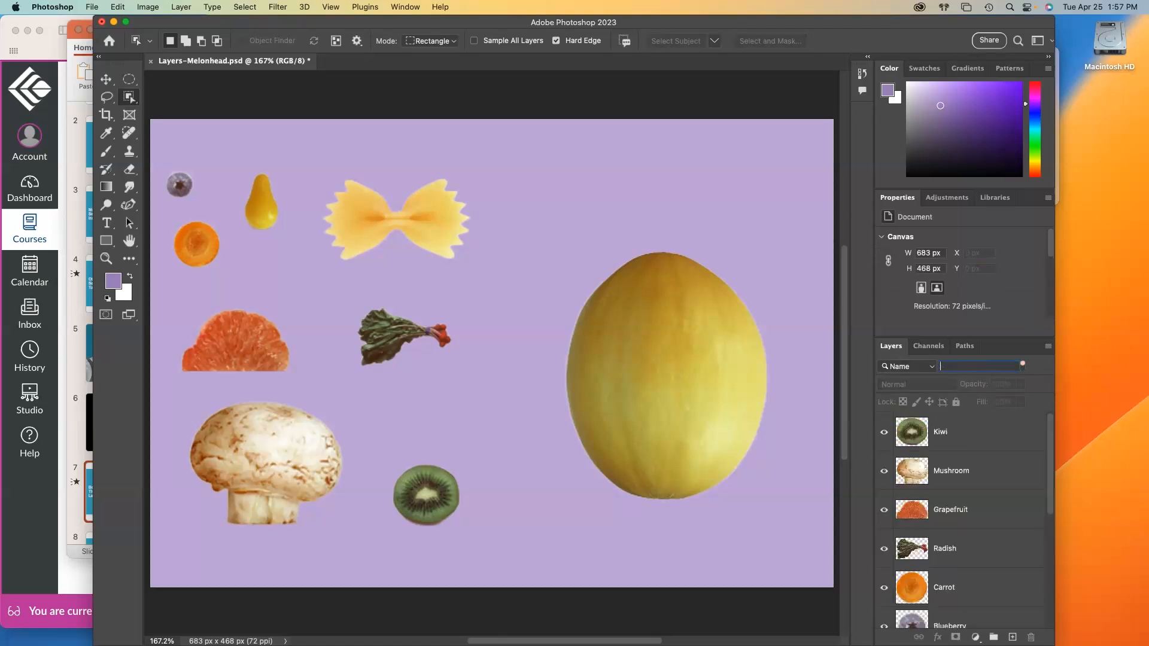
left_click(929, 367)
left_click(896, 354)
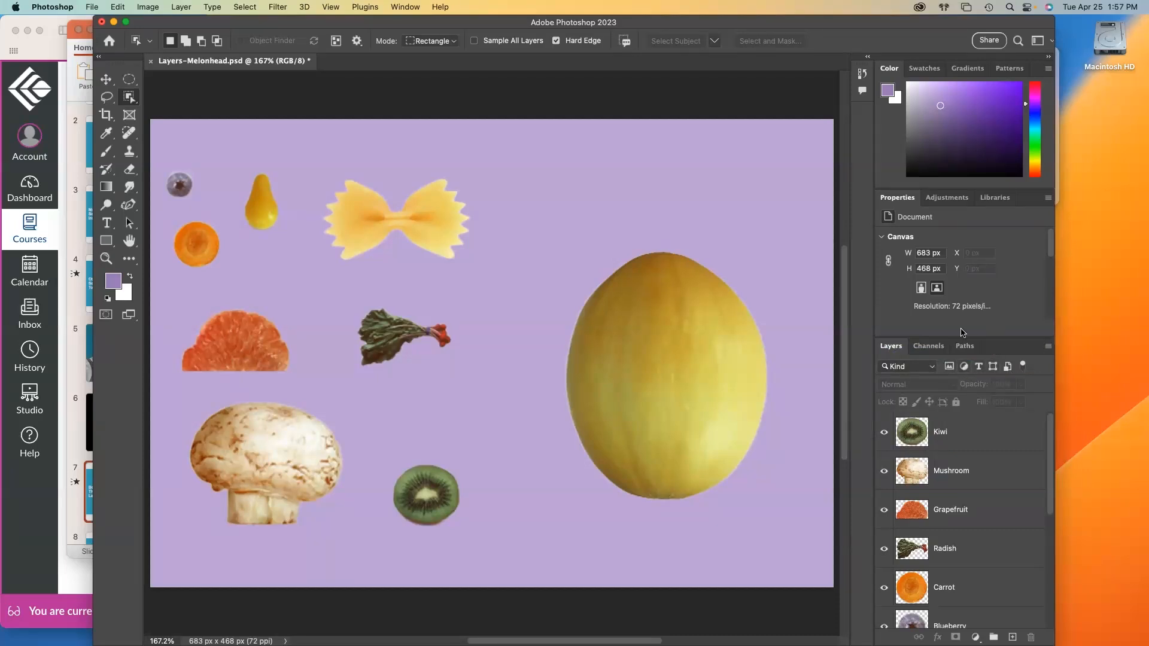
- Filter the layer list to adjustment layers, remove that filter and select the Color Fill 1 layer
left_click(964, 368)
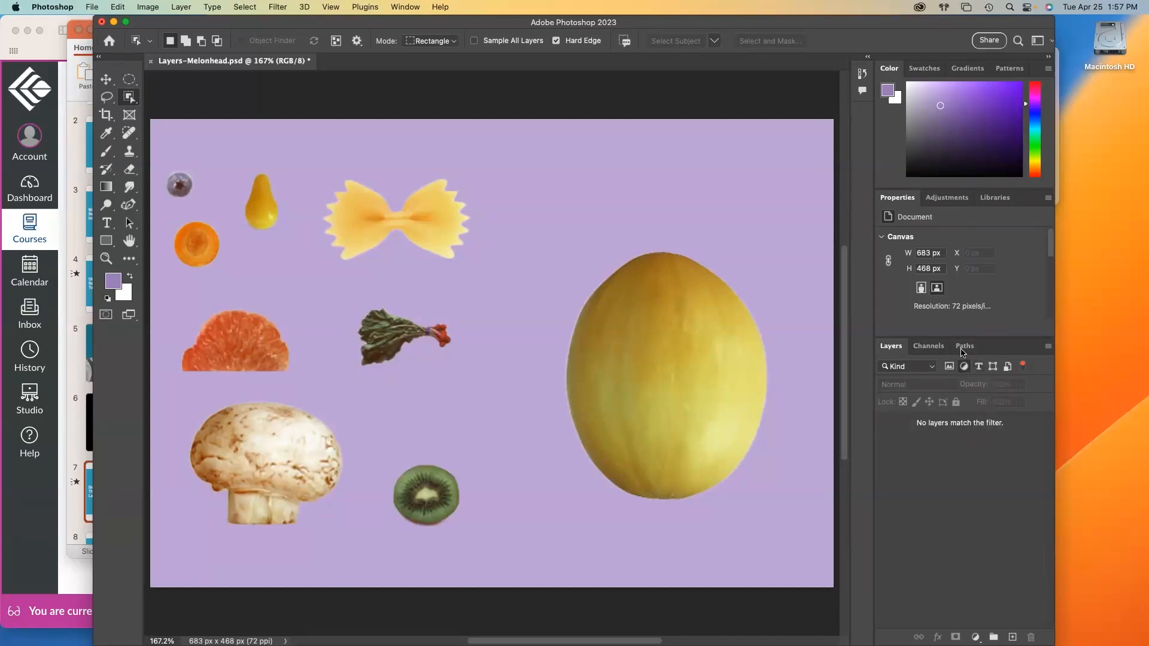
left_click(964, 367)
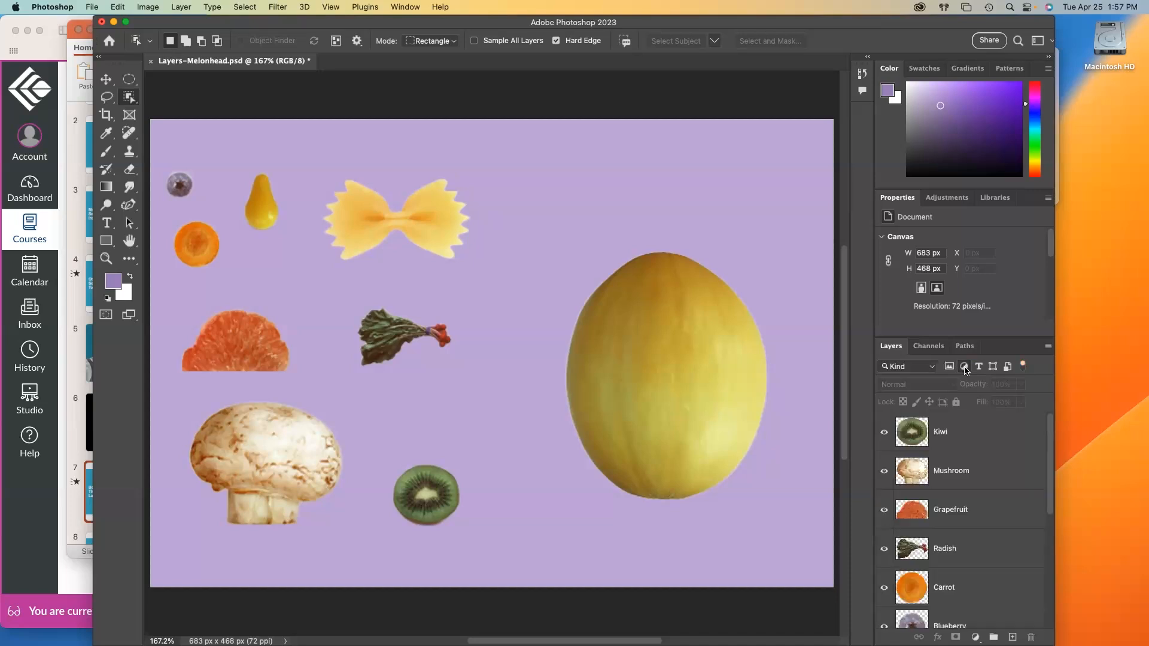
scroll(974, 547, "down", 5)
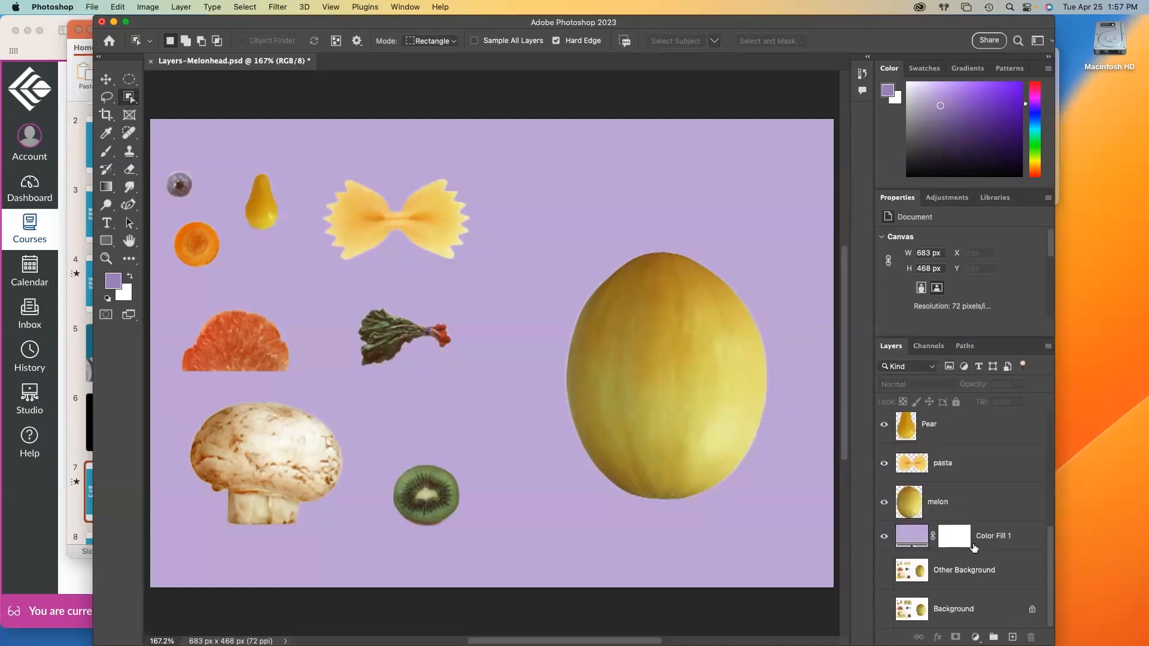
mouse_move(1023, 539)
left_mouse_down()
mouse_move(1014, 585)
mouse_move(1015, 549)
left_mouse_up()
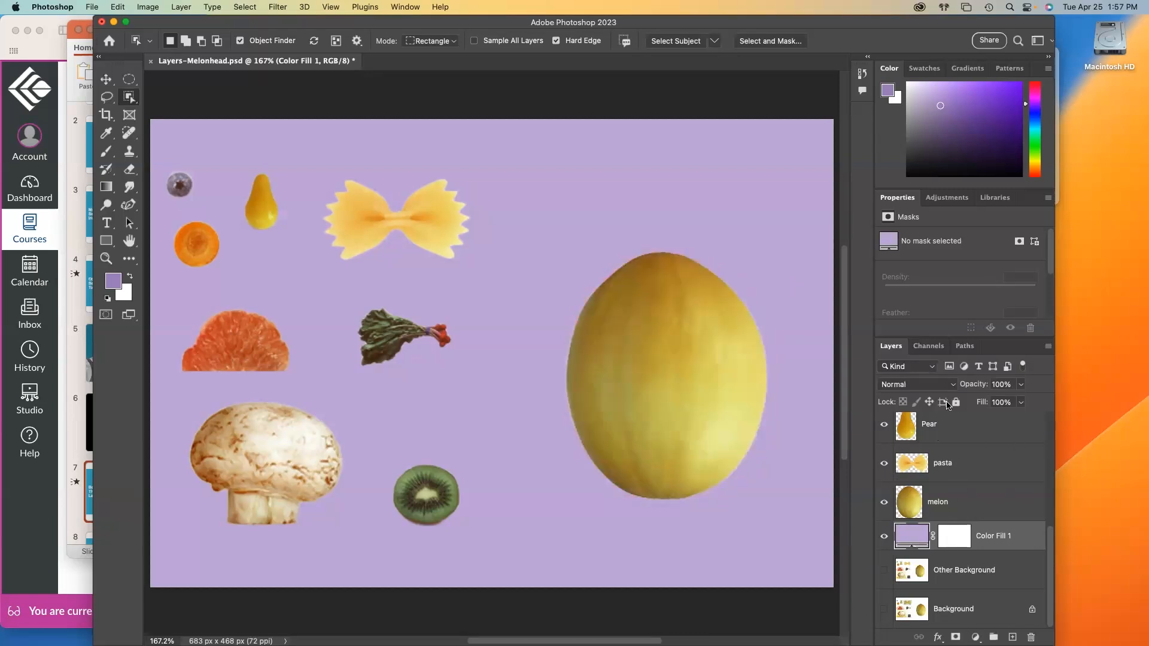
- Move the blueberry onto the carrot slice and place the Blueberry layer directly above the Carrot layer
left_click(107, 81)
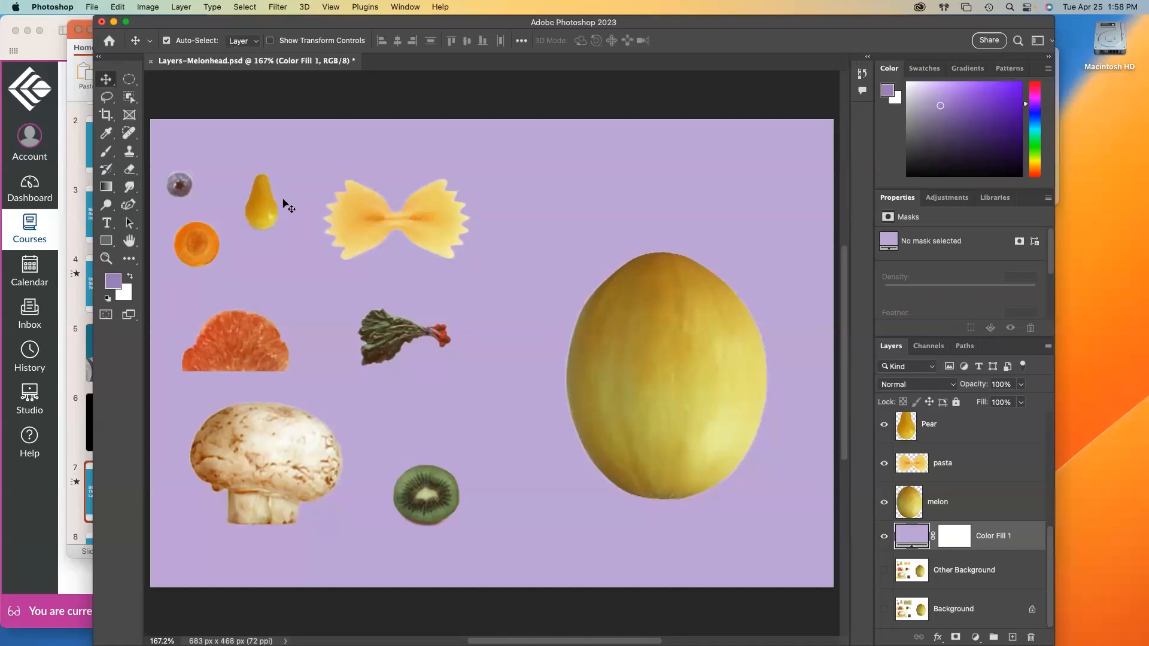
left_click_drag(187, 185, 199, 246)
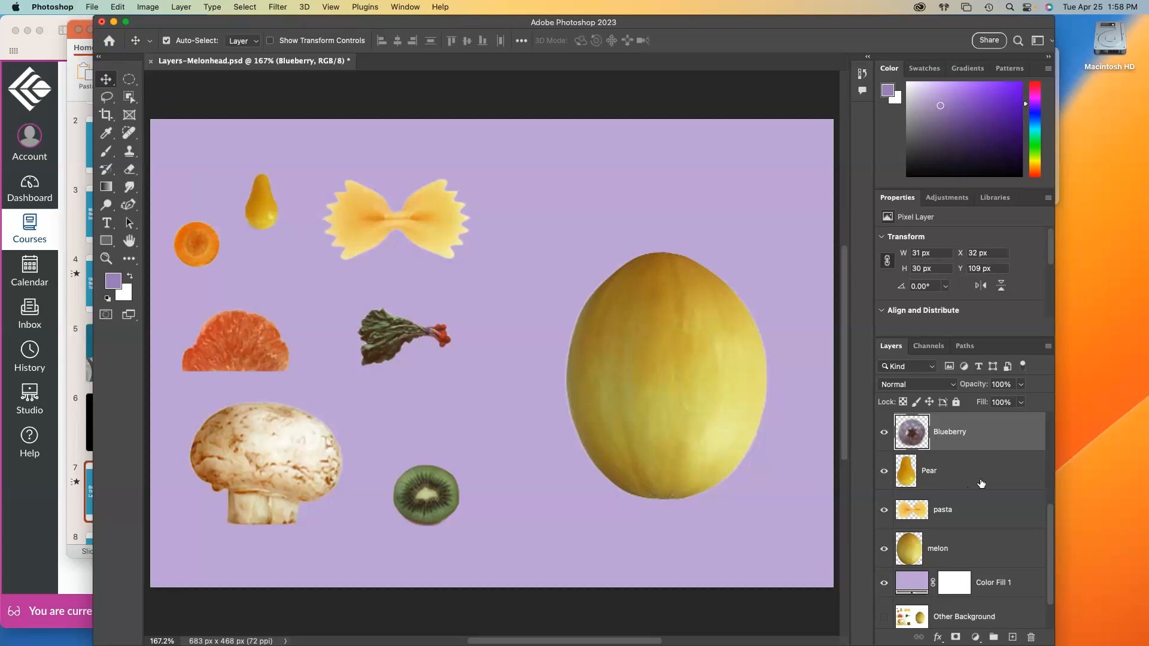
scroll(981, 484, "up", 3)
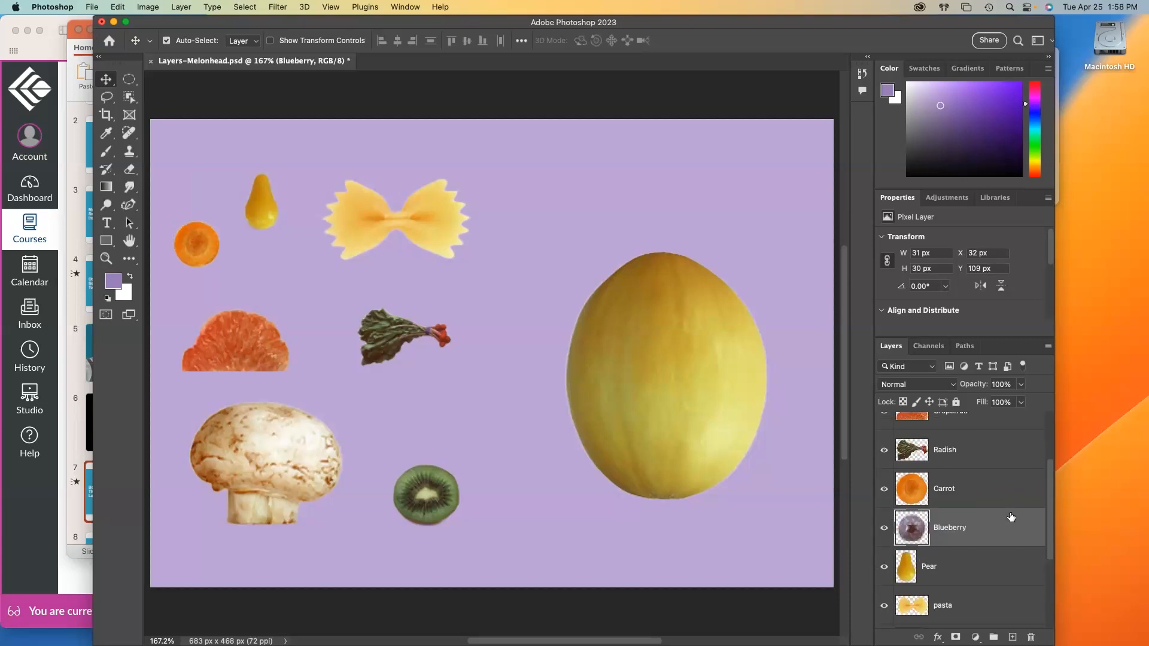
left_click_drag(983, 534, 981, 476)
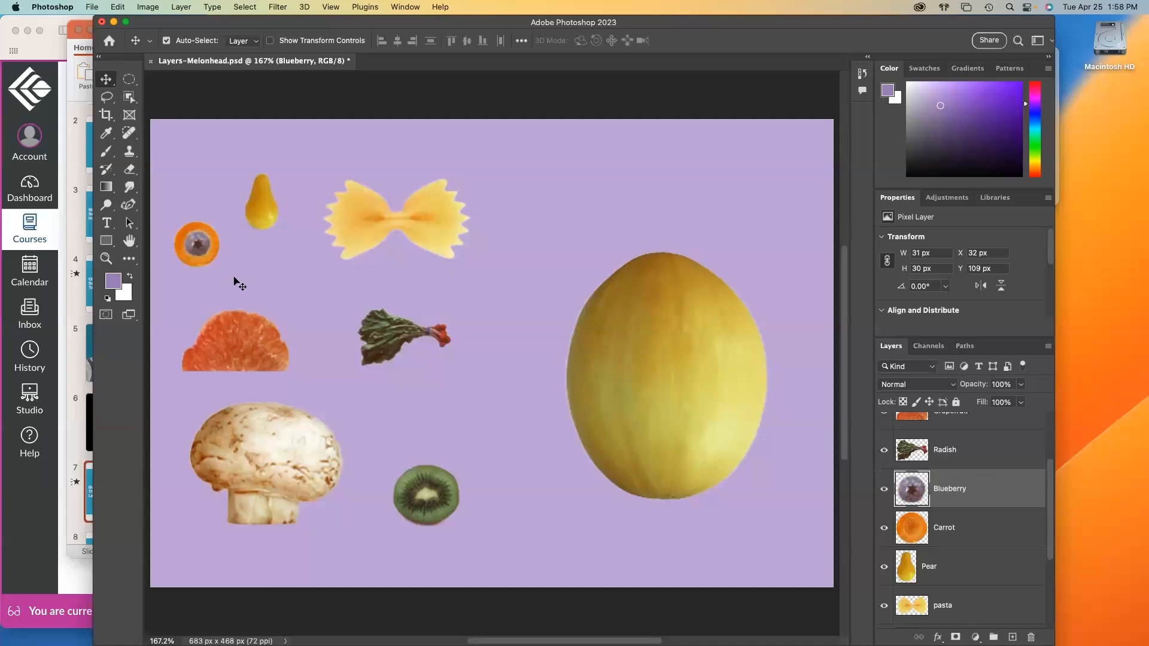
- Fine-tune the blueberry's position to centre it in the carrot slice, at X 31 px and Y 110 px
left_click_drag(199, 243, 197, 238)
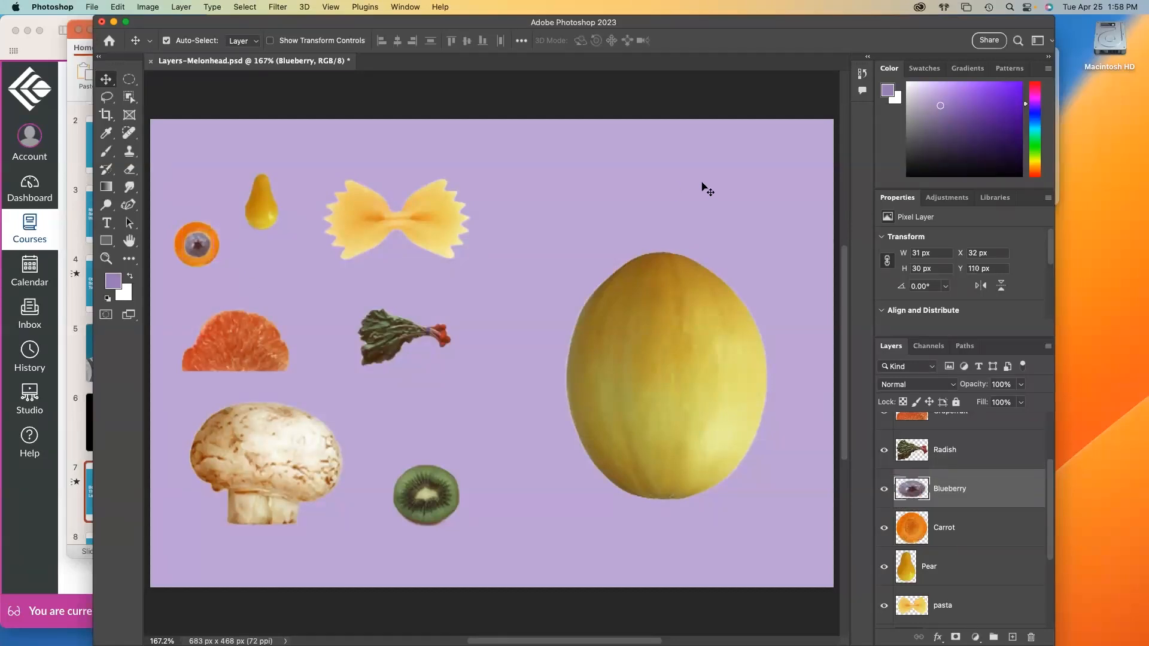
key("Left")
key("Left")
key("Left")
key("Right")
key("Right")
key("Right")
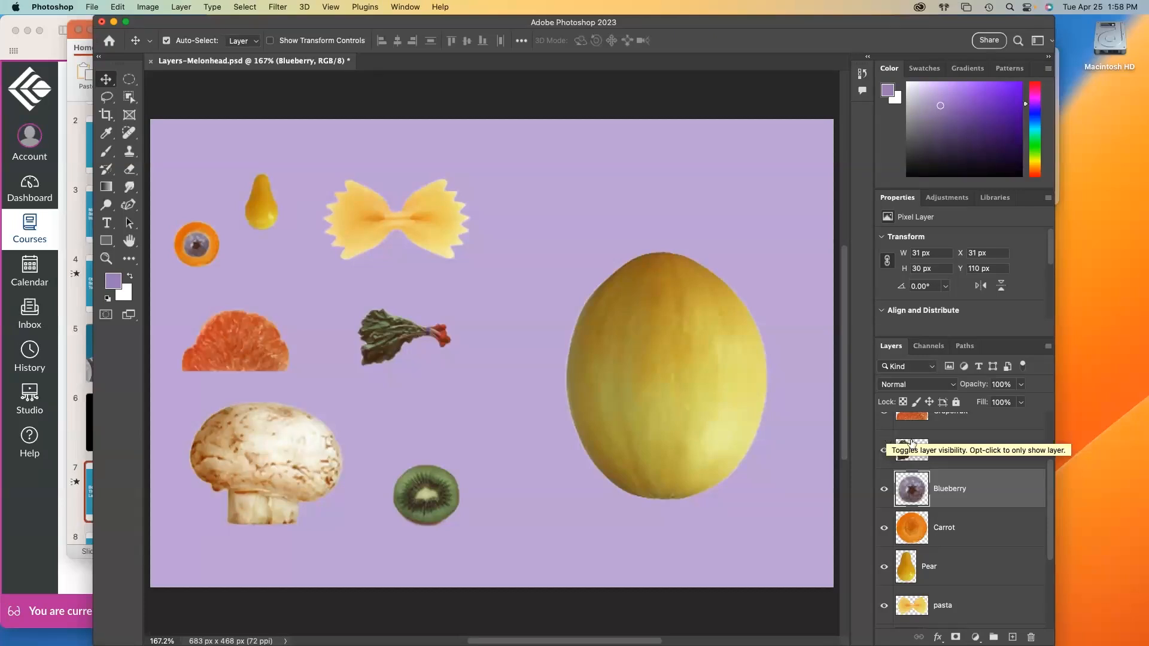
- Group the Blueberry and Carrot layers and name the group Eye
left_click(985, 534, "shift")
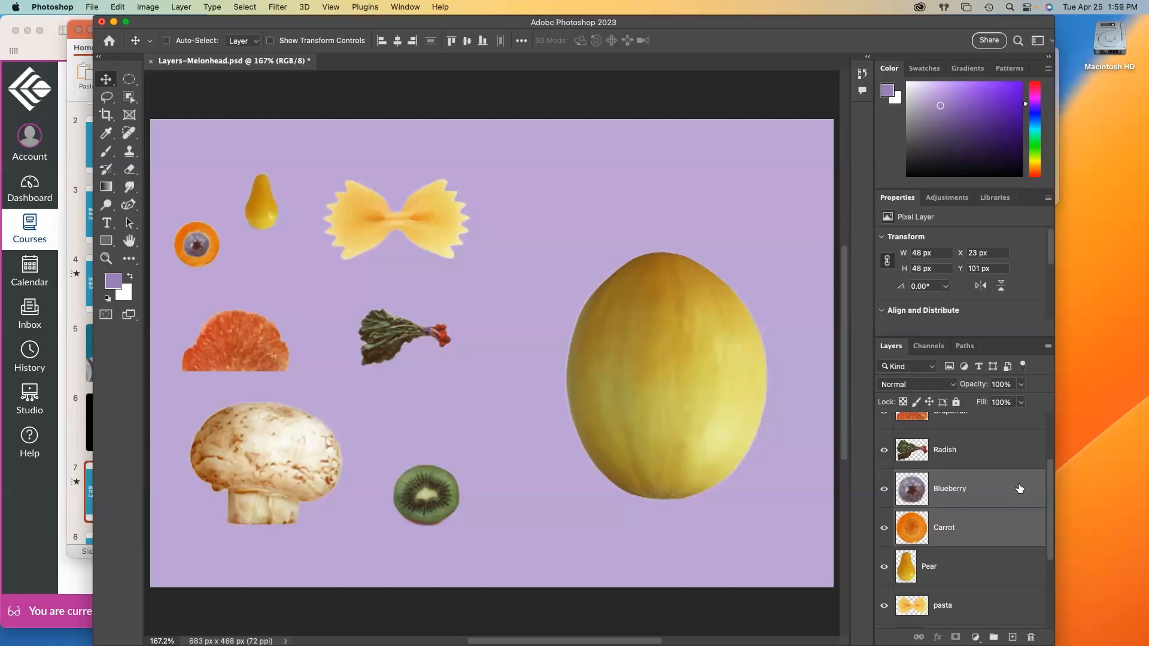
key("super+g")
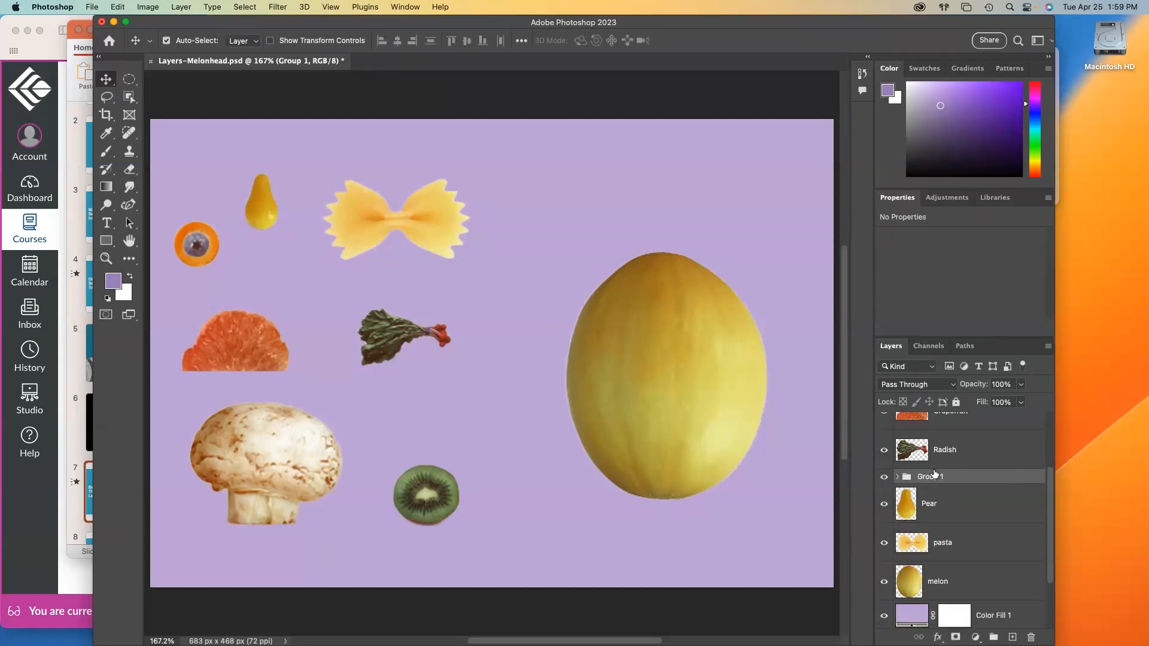
double_click(930, 477)
type("Eye")
key("Return")
- Test Auto-Select by moving the blueberry off the carrot and undoing it, and by shifting the pear and the pasta
left_click_drag(202, 246, 269, 274)
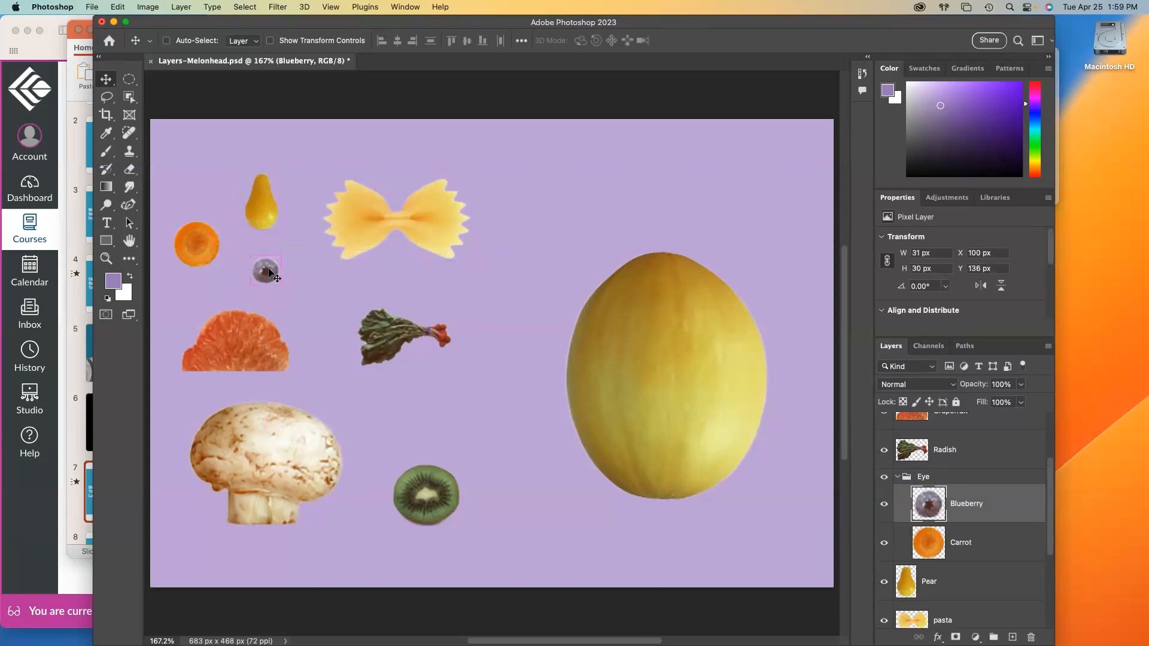
key("super+z")
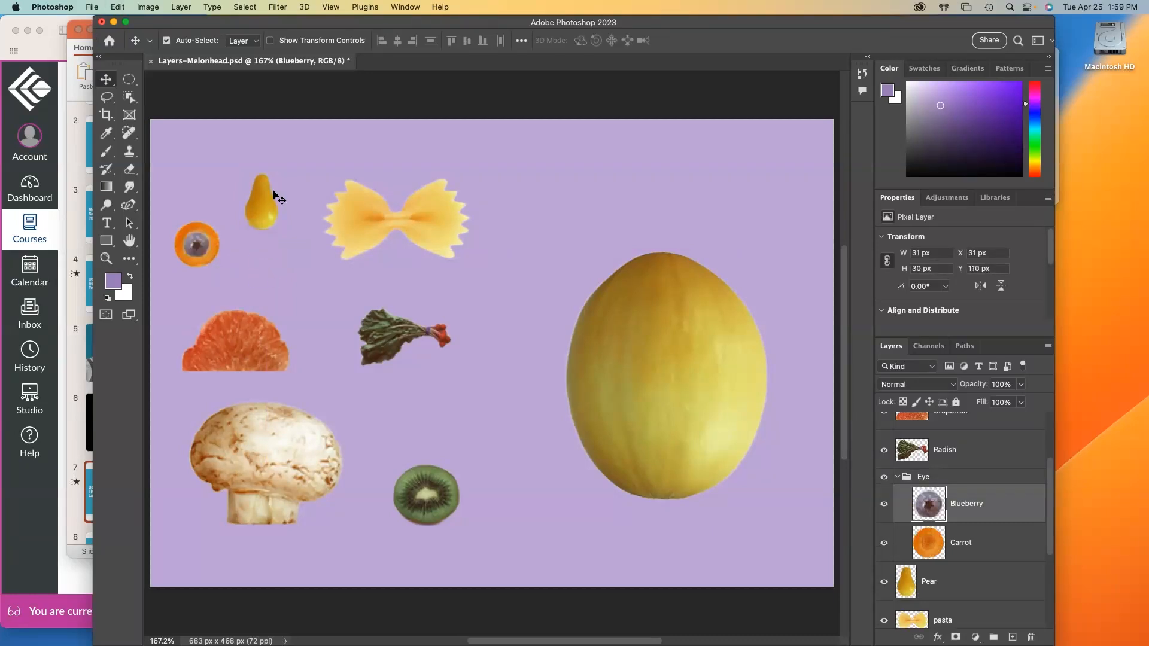
left_click(193, 43)
left_click(273, 220)
left_click_drag(275, 221, 278, 200)
left_click_drag(375, 226, 454, 234)
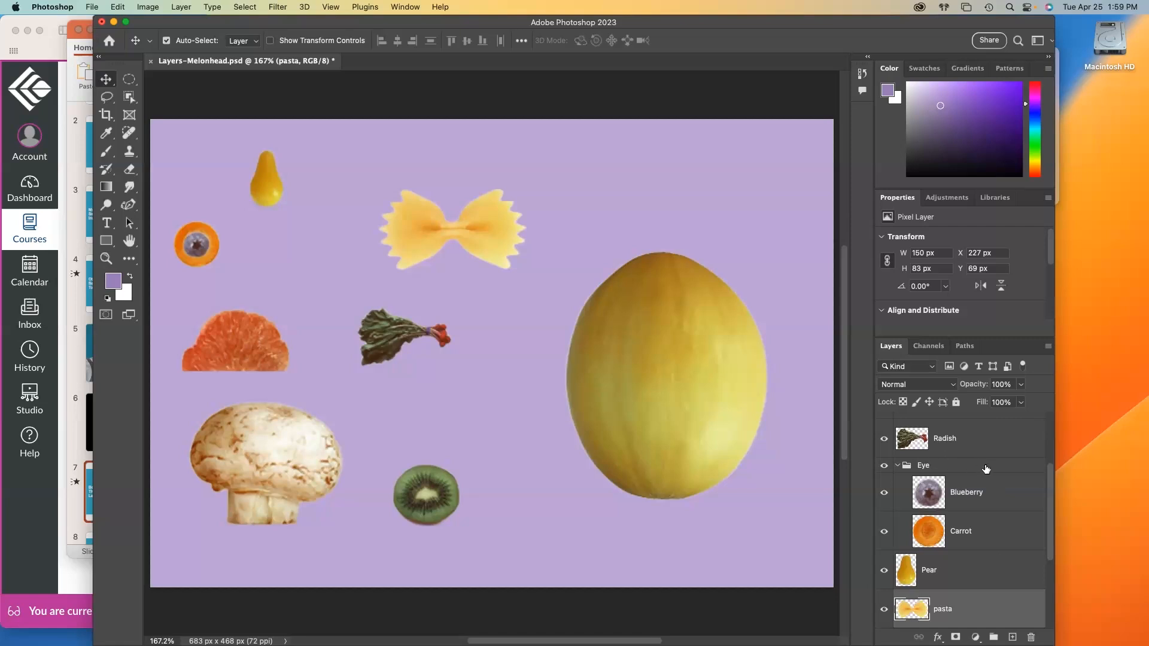
- With Auto-Select off, place the Eye group on the melon's upper left and a duplicate beside it, collapsing both groups
left_click(944, 467)
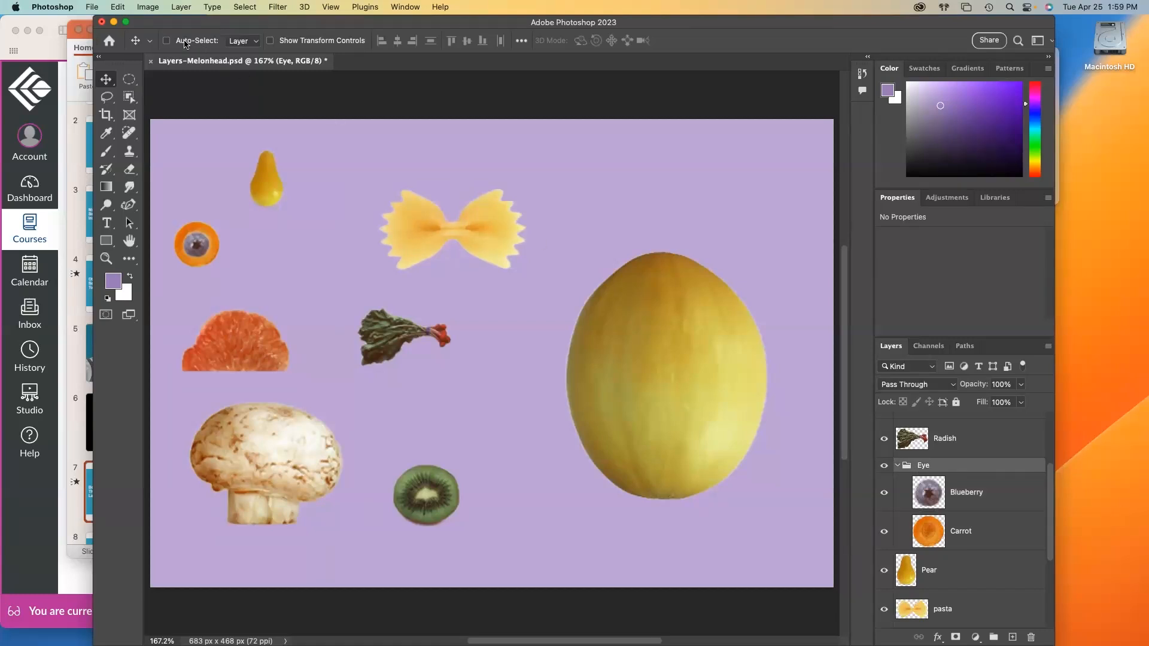
left_click_drag(211, 246, 628, 334)
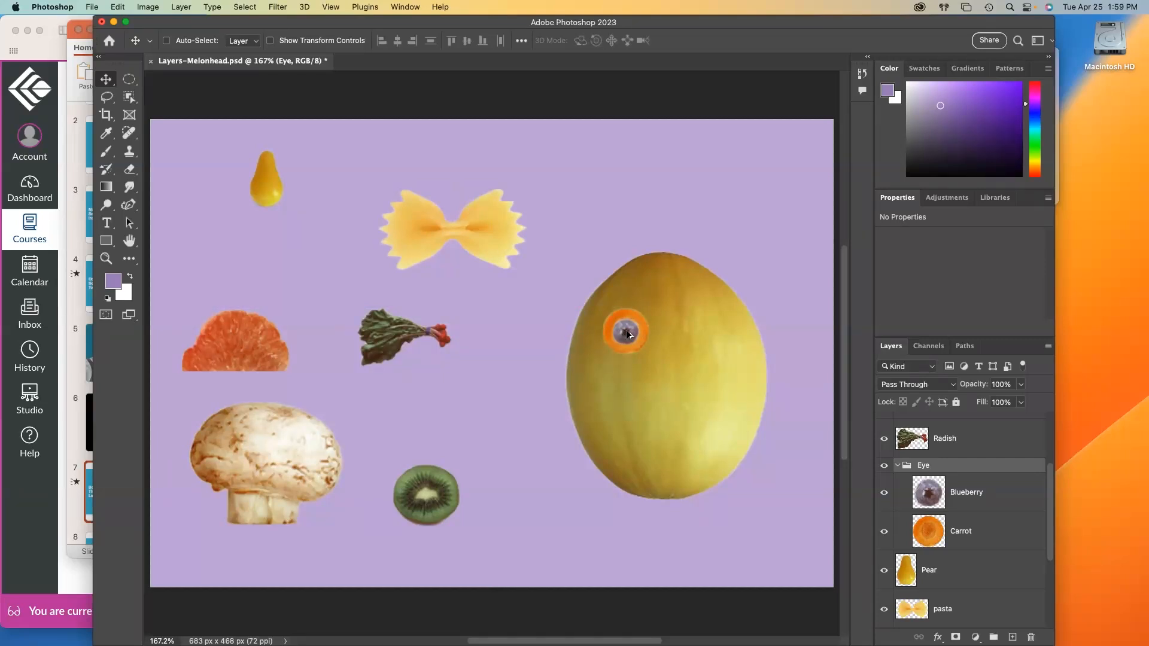
left_click_drag(634, 335, 698, 339)
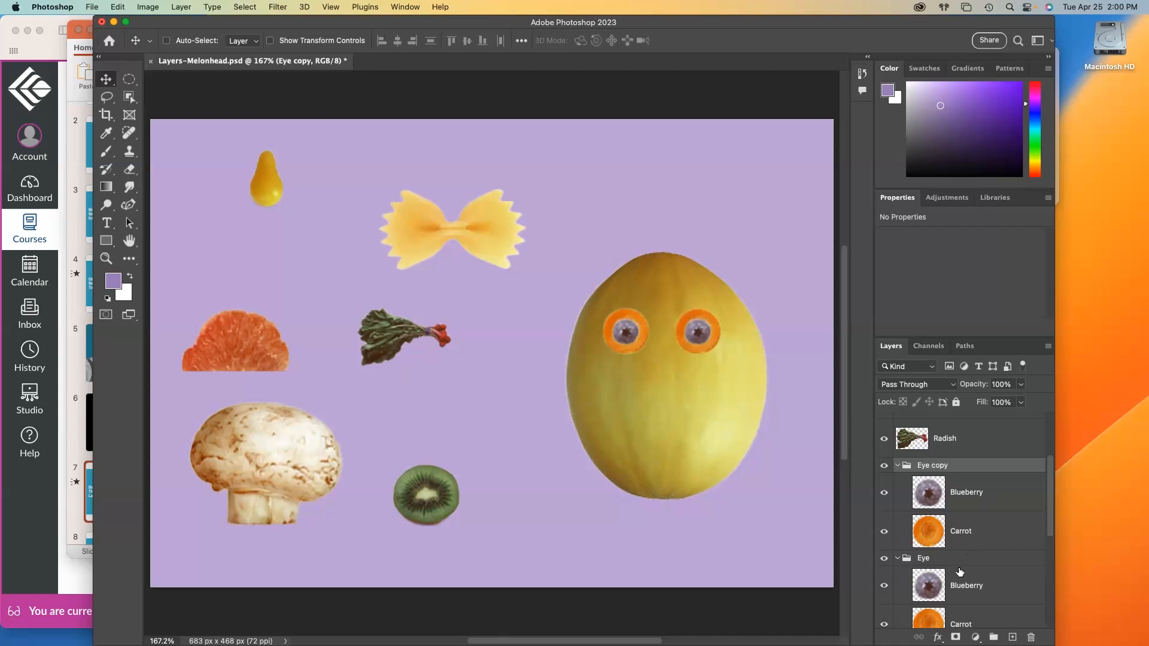
left_click(897, 466)
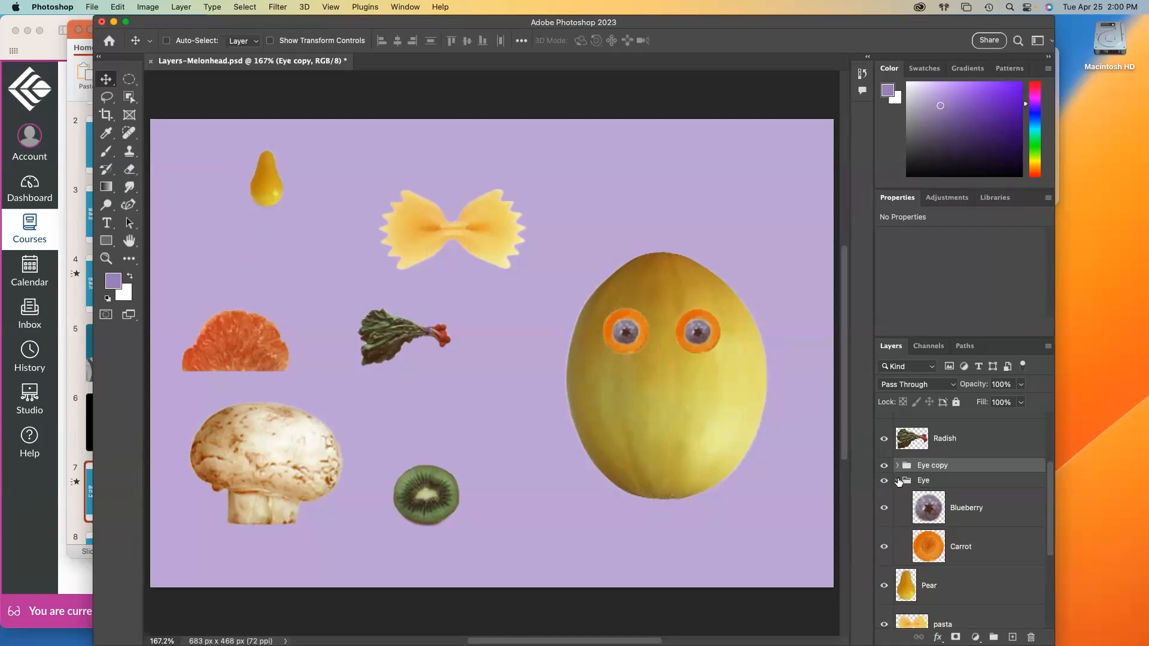
left_click(897, 480)
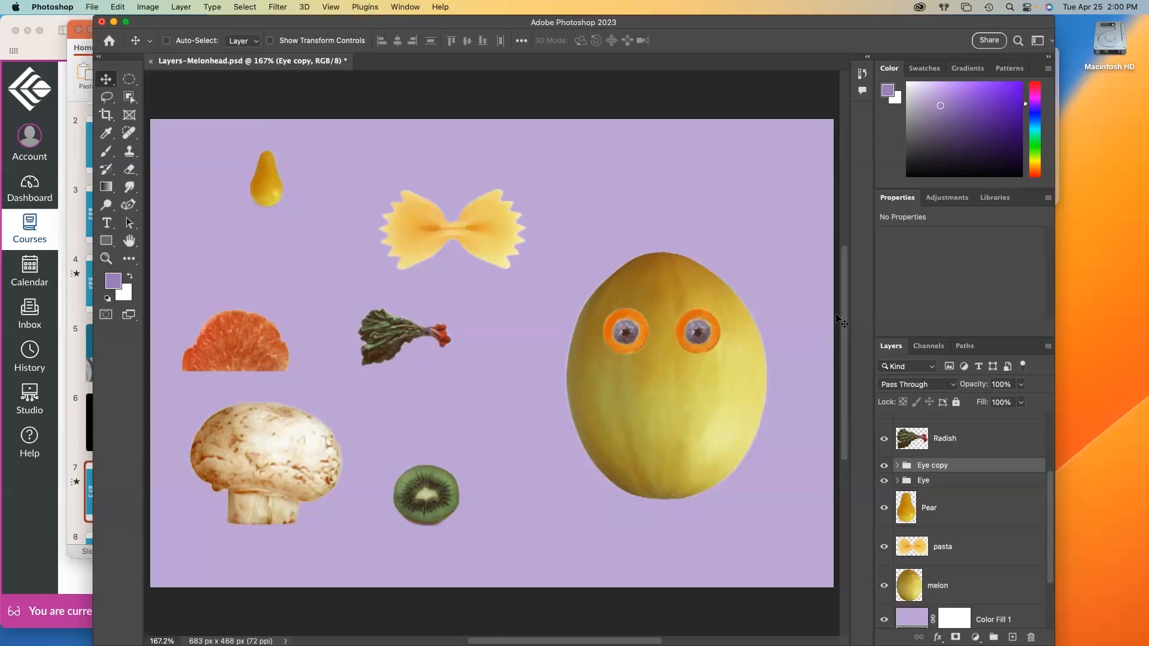
- With Auto-Select on, move the pear below the eyes as a nose and the pasta under the melon as a bow tie
left_click(179, 40)
left_click_drag(266, 182, 664, 382)
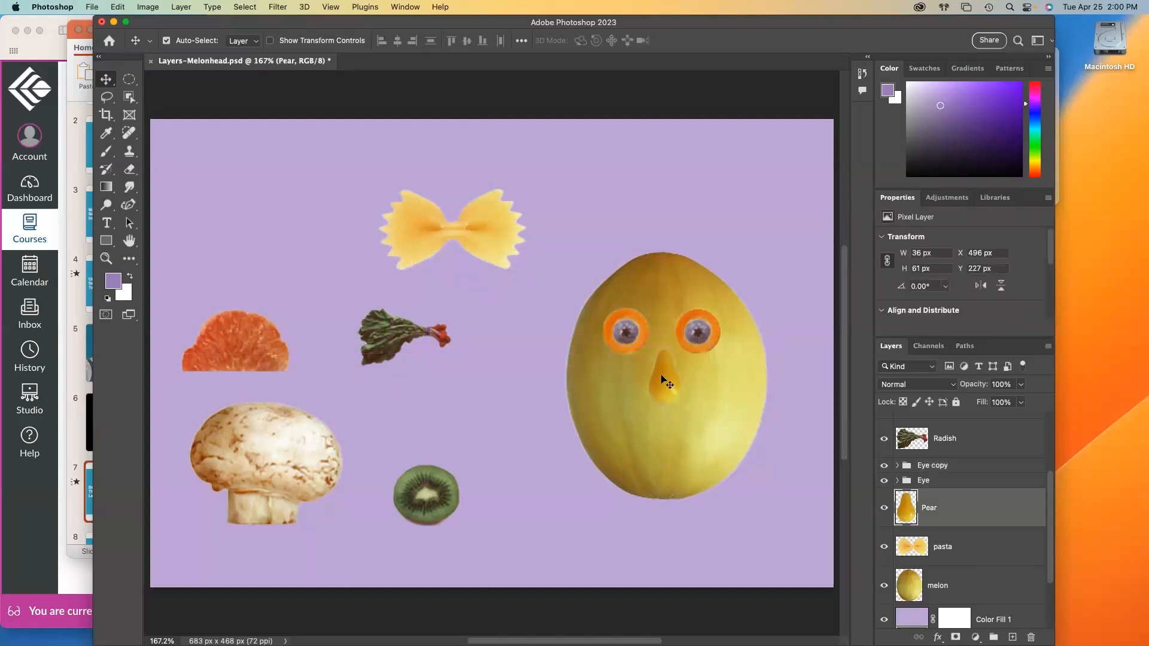
left_click_drag(432, 229, 641, 511)
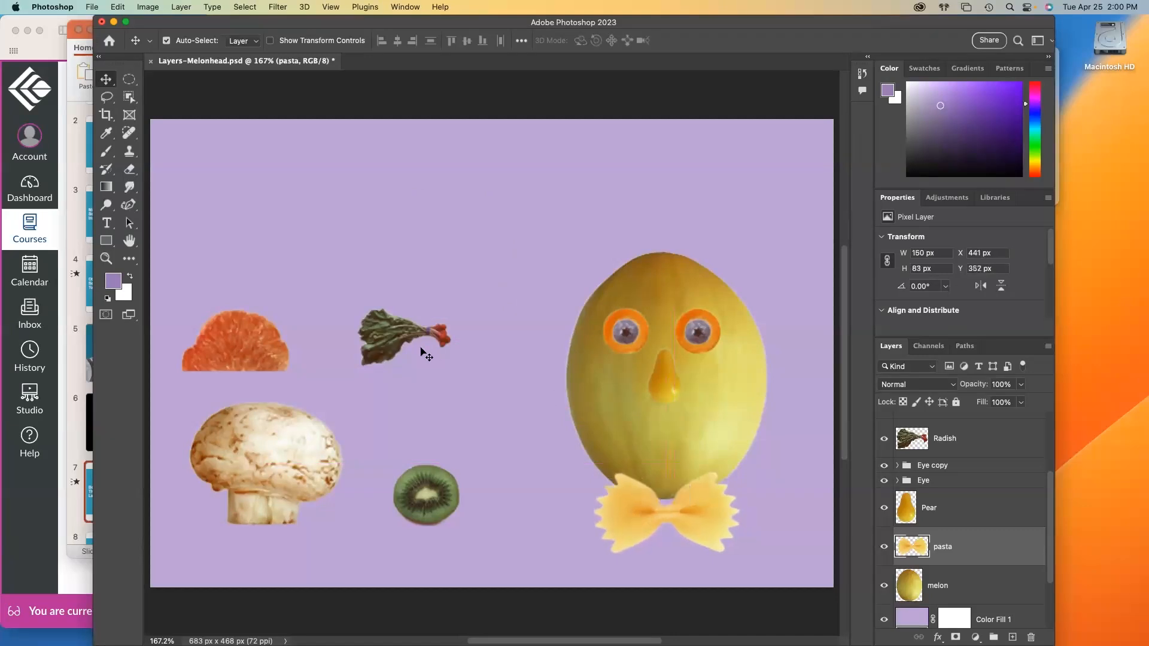
- Place the radish above the left eye as an eyebrow and a horizontally flipped duplicate above the right eye at X 519 px
left_click_drag(395, 335, 597, 306)
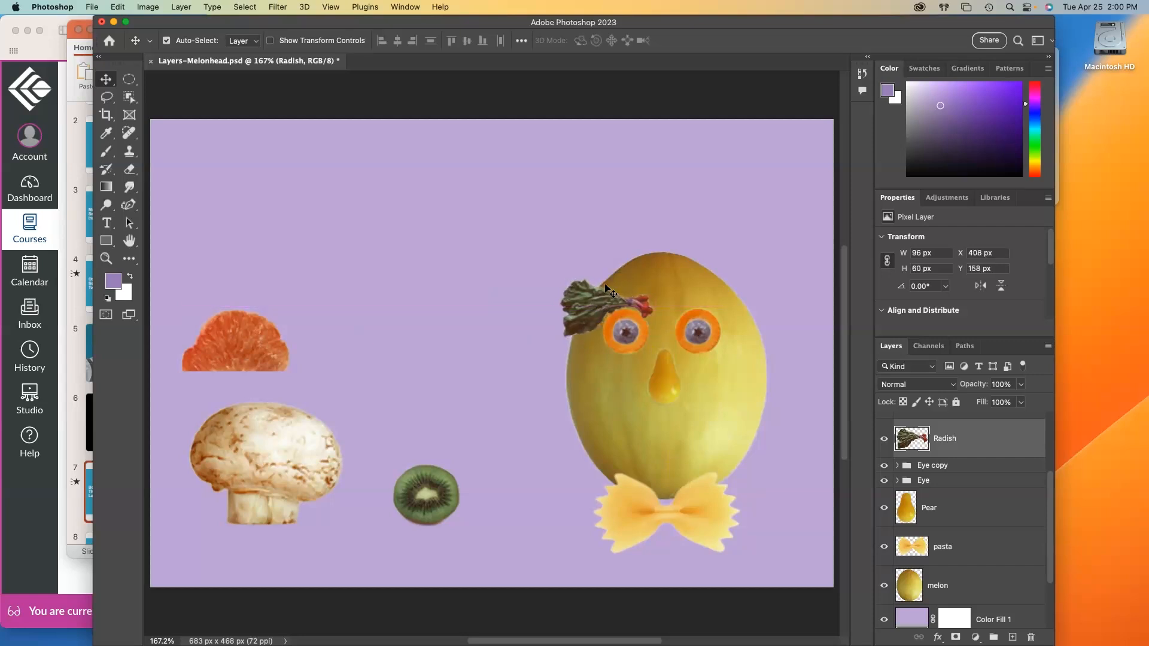
left_click_drag(590, 305, 688, 306)
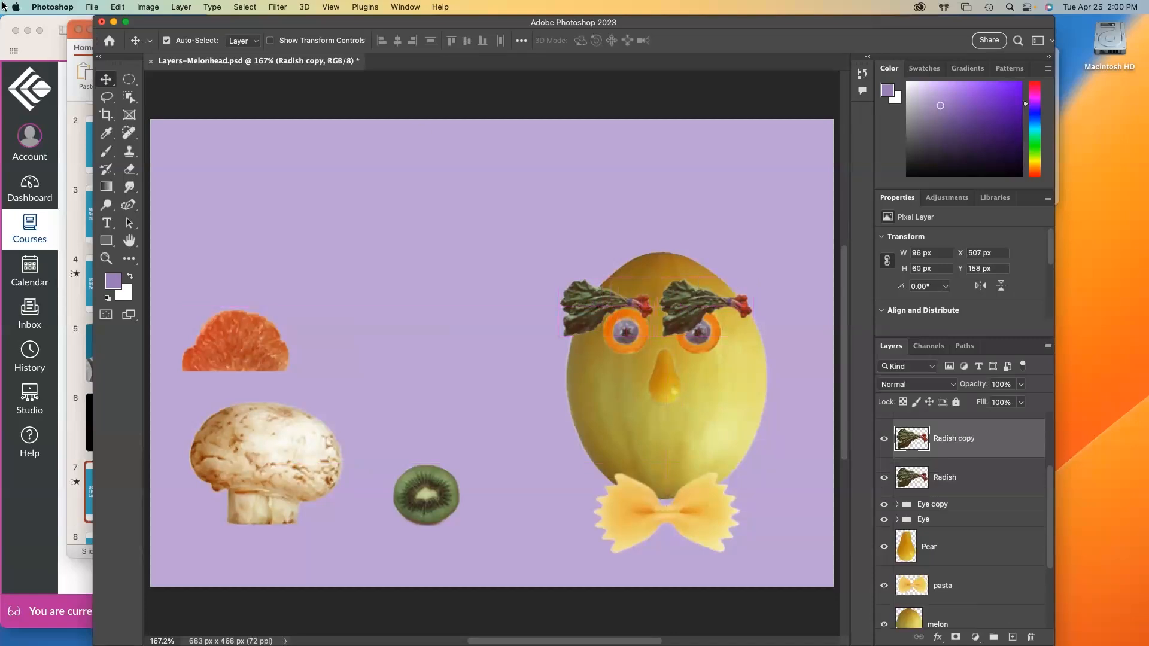
left_click(180, 6)
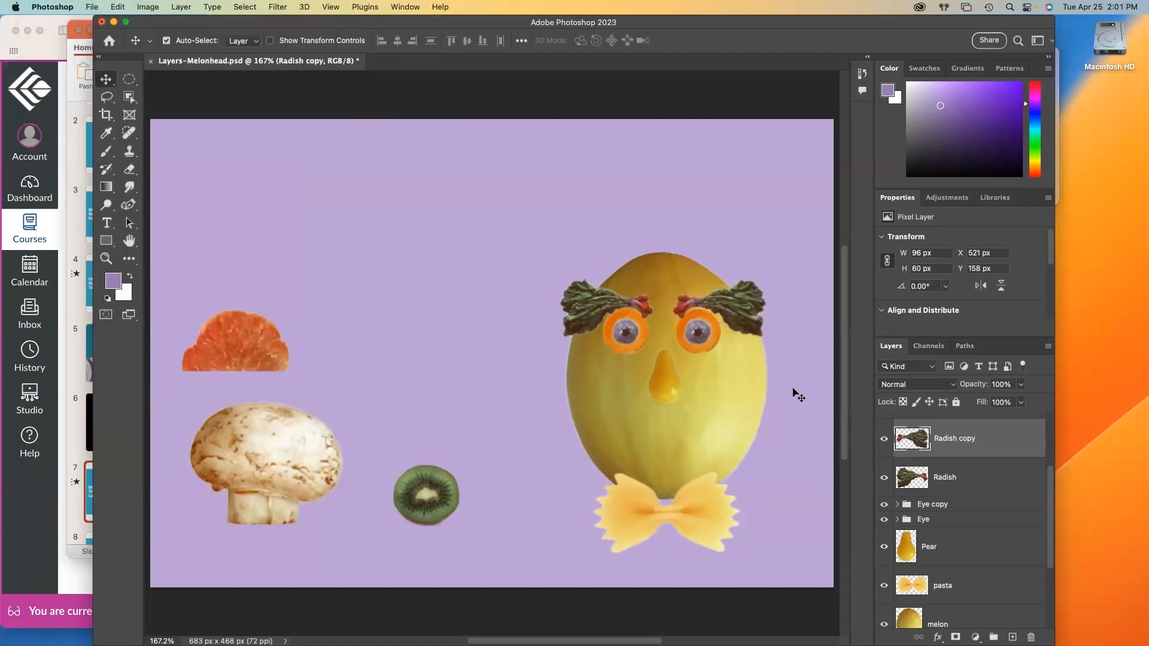
key("Right")
key("Right")
key("Right")
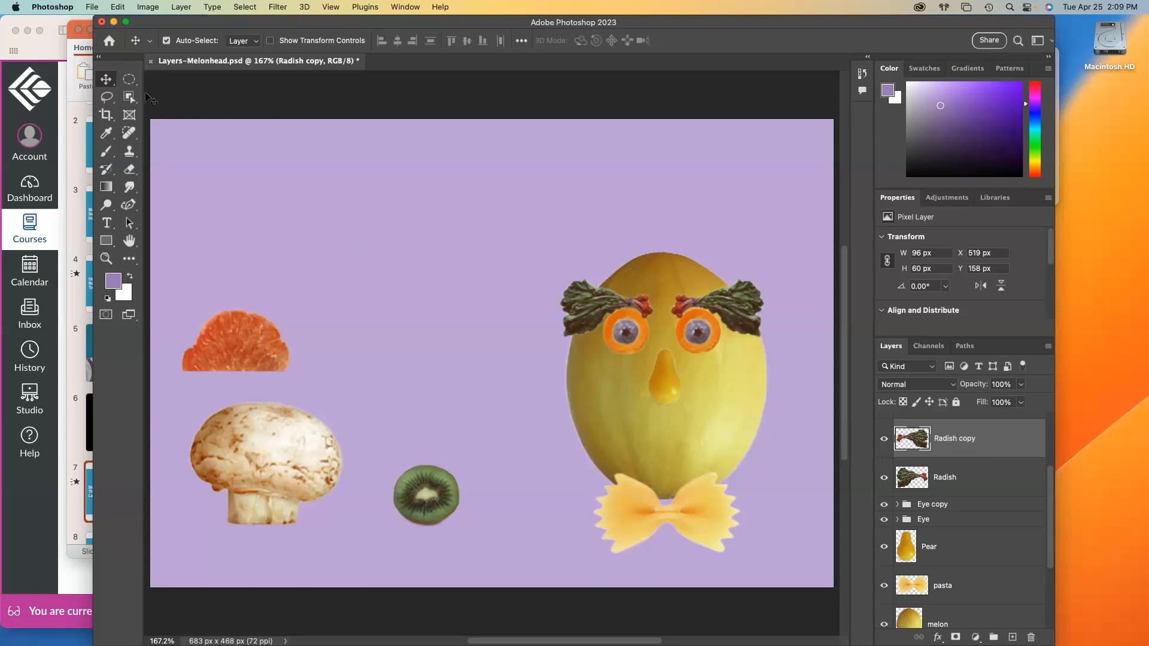
- Move the kiwi below the nose as a mouth and the grapefruit to the melon's left side
left_click_drag(448, 496, 670, 449)
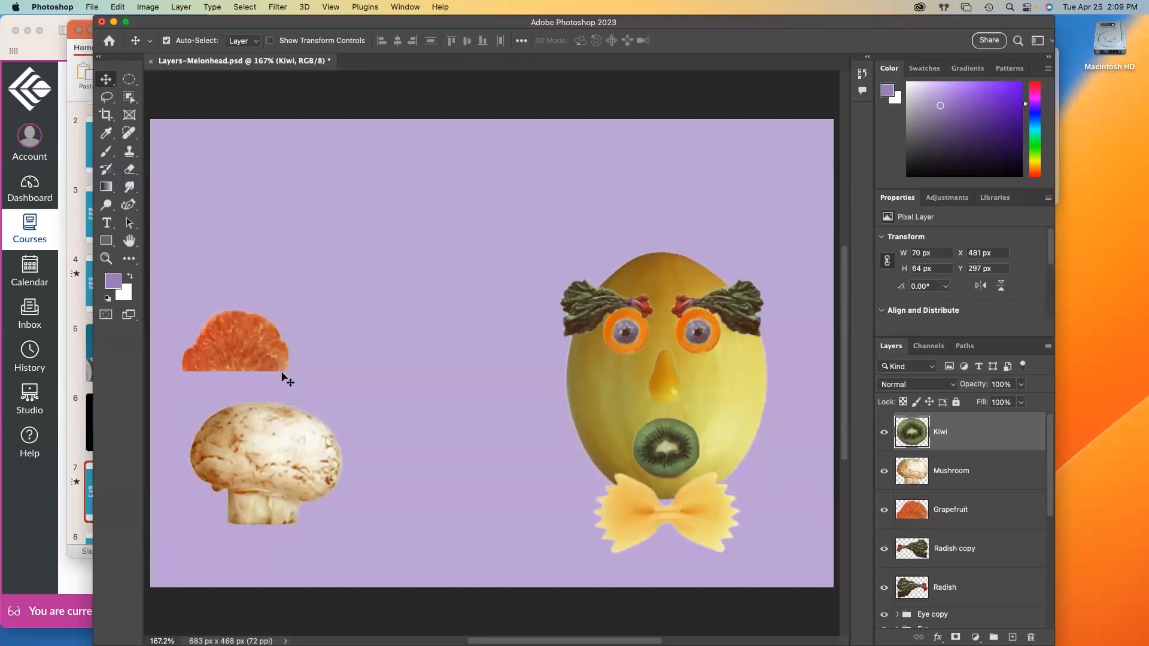
left_click(226, 343)
left_click_drag(228, 344, 558, 383)
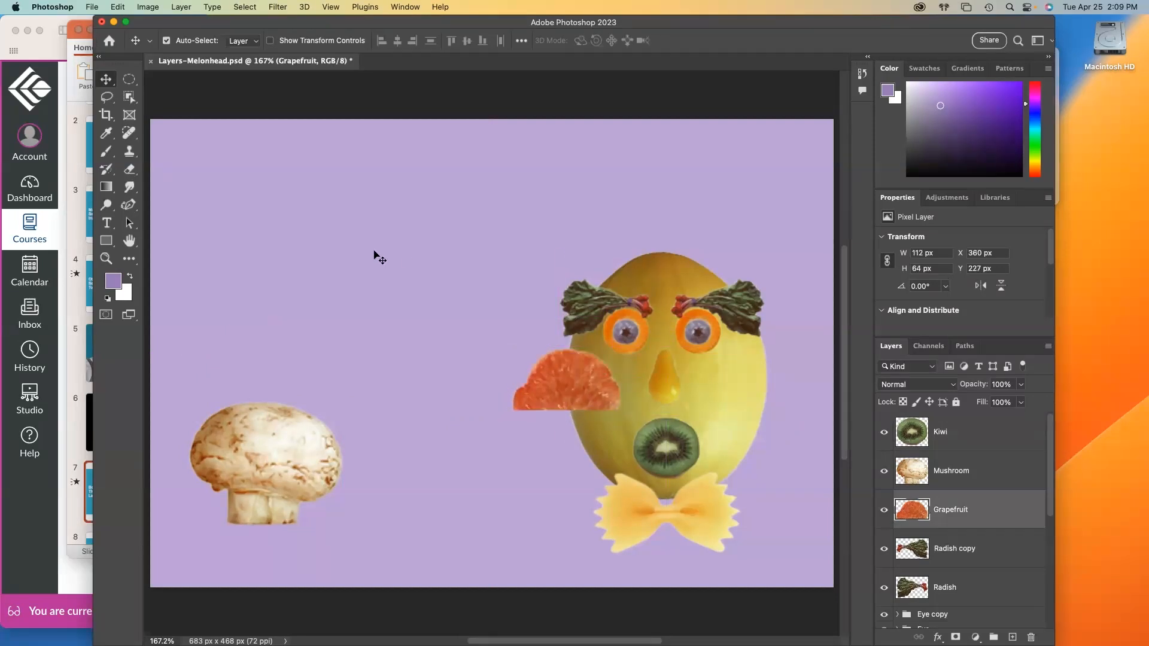
- Rotate the grapefruit pixel layer to -90°, shift it to the melon's side and shrink it to about 9 × 15 px
key("super+t")
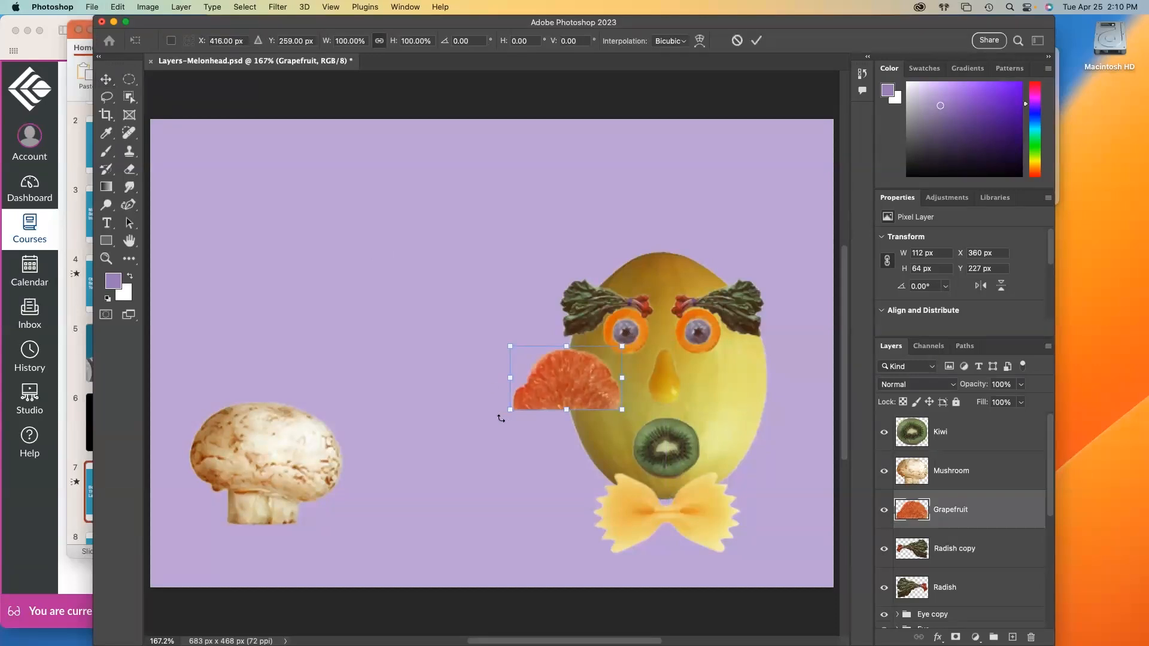
left_click_drag(501, 418, 603, 448)
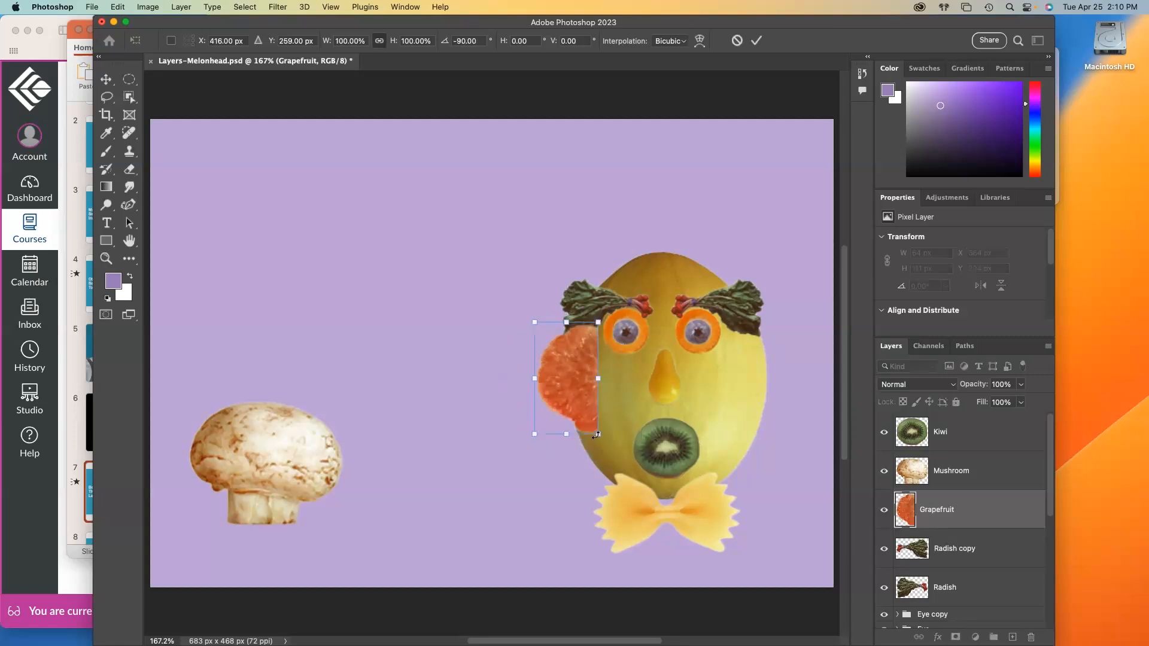
left_click_drag(561, 374, 541, 374)
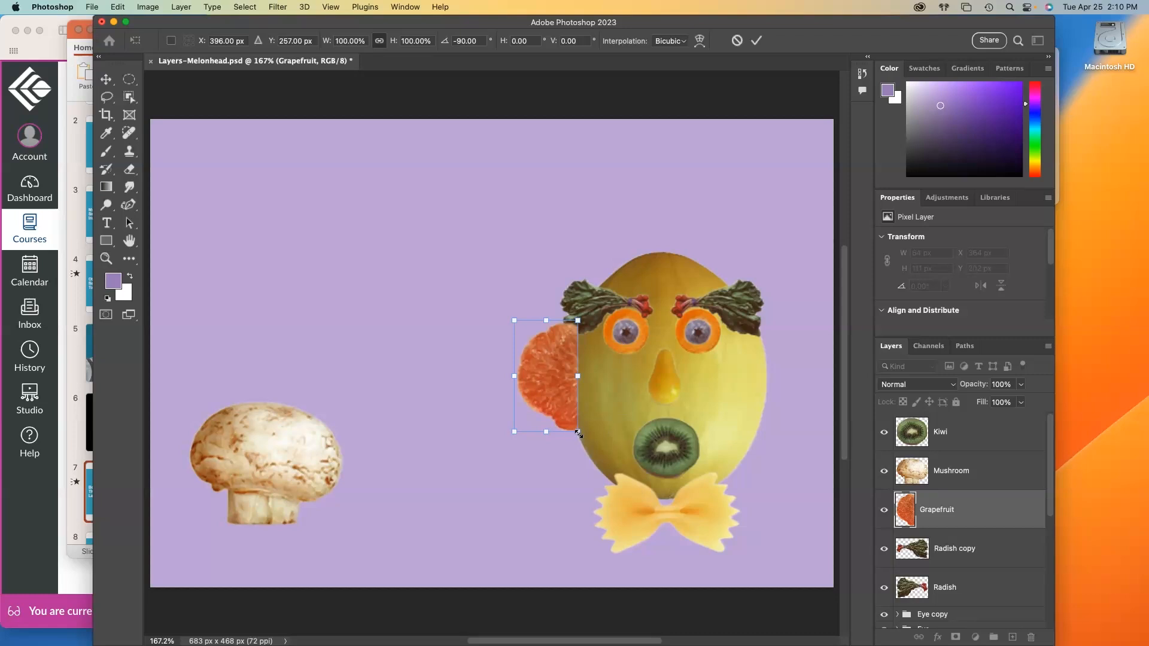
left_click_drag(578, 434, 525, 336)
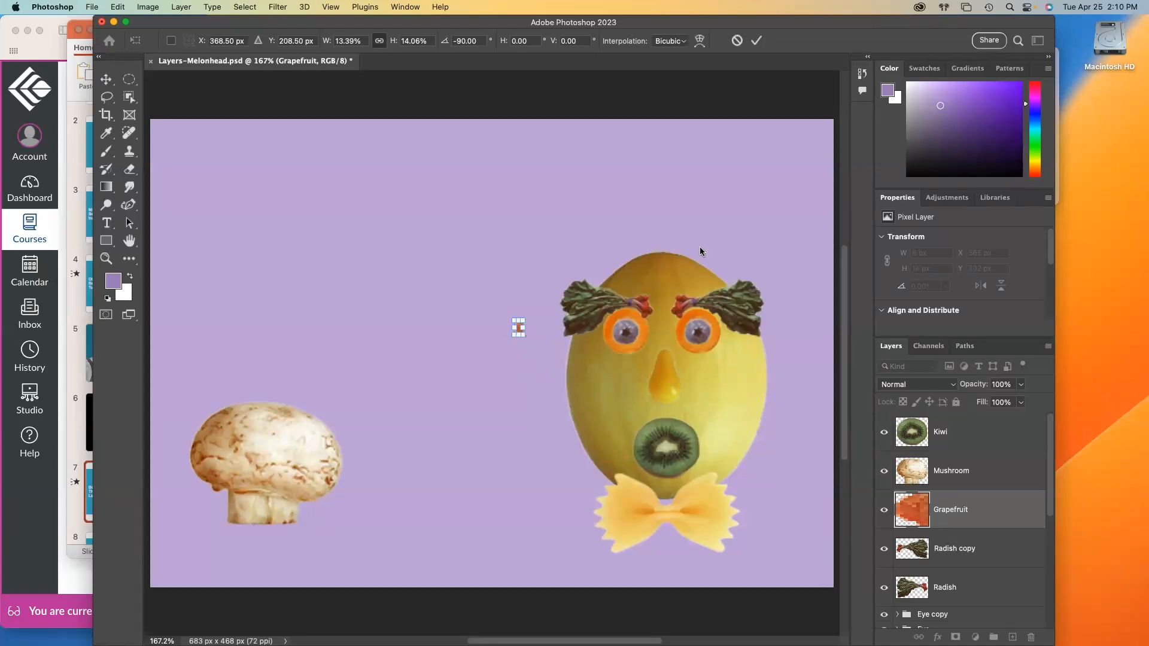
key("Return")
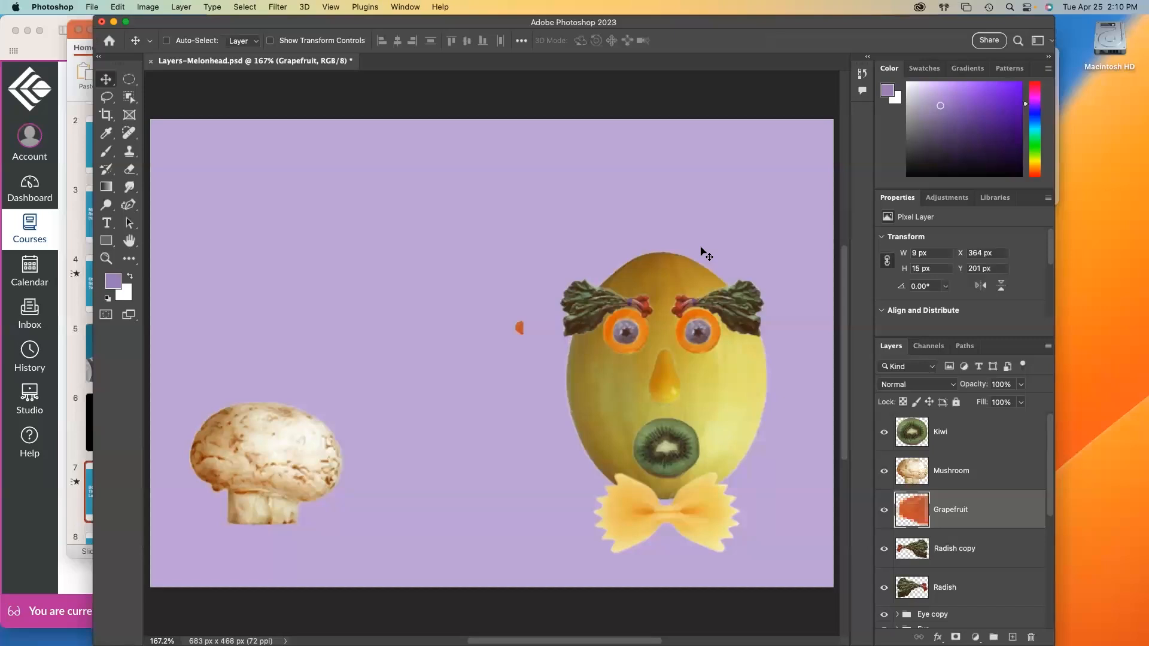
- Enlarge the tiny grapefruit pixel layer to about 99 × 166 px and move it away from the melon
key("super+t")
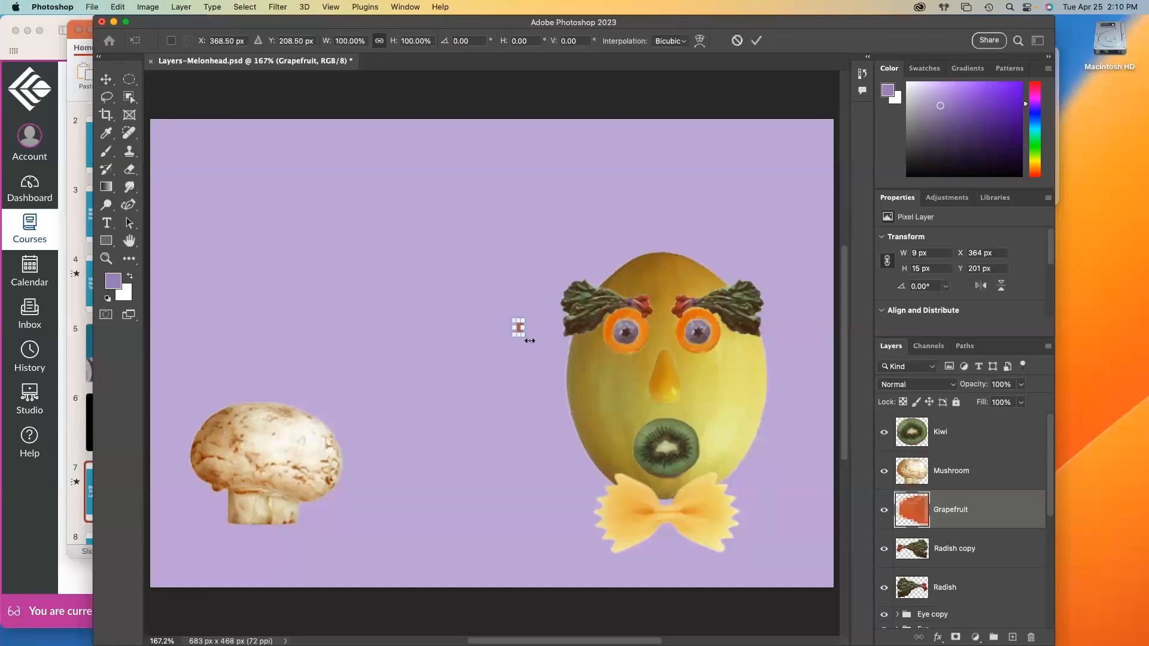
left_click_drag(523, 337, 627, 472)
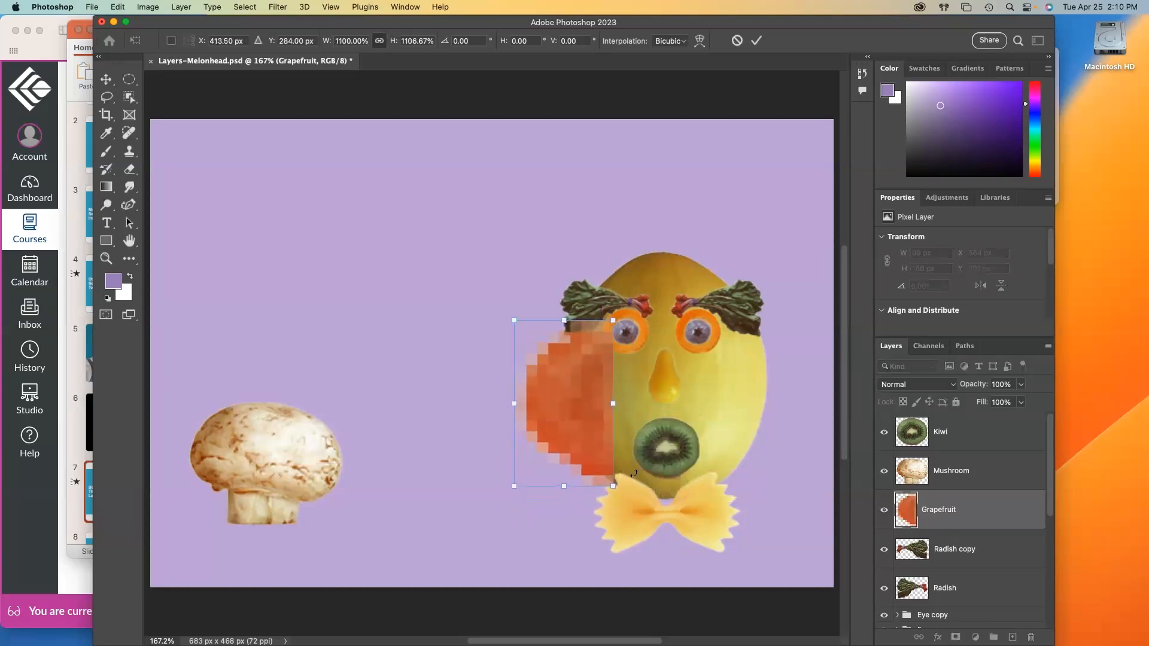
key("Return")
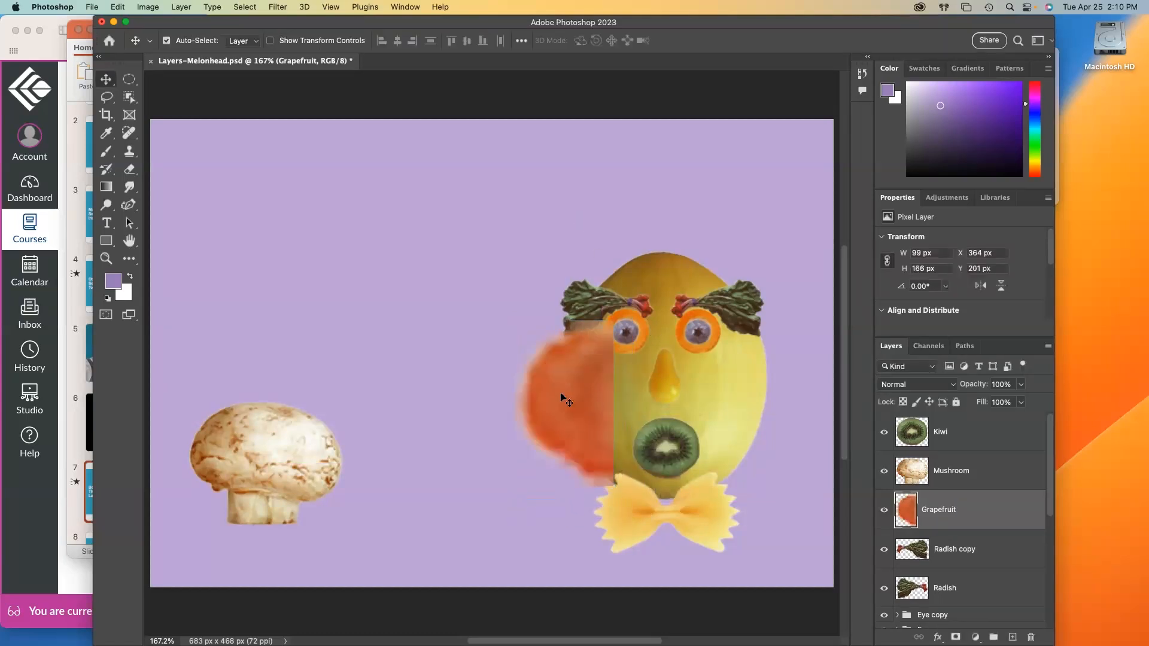
left_click_drag(565, 392, 478, 353)
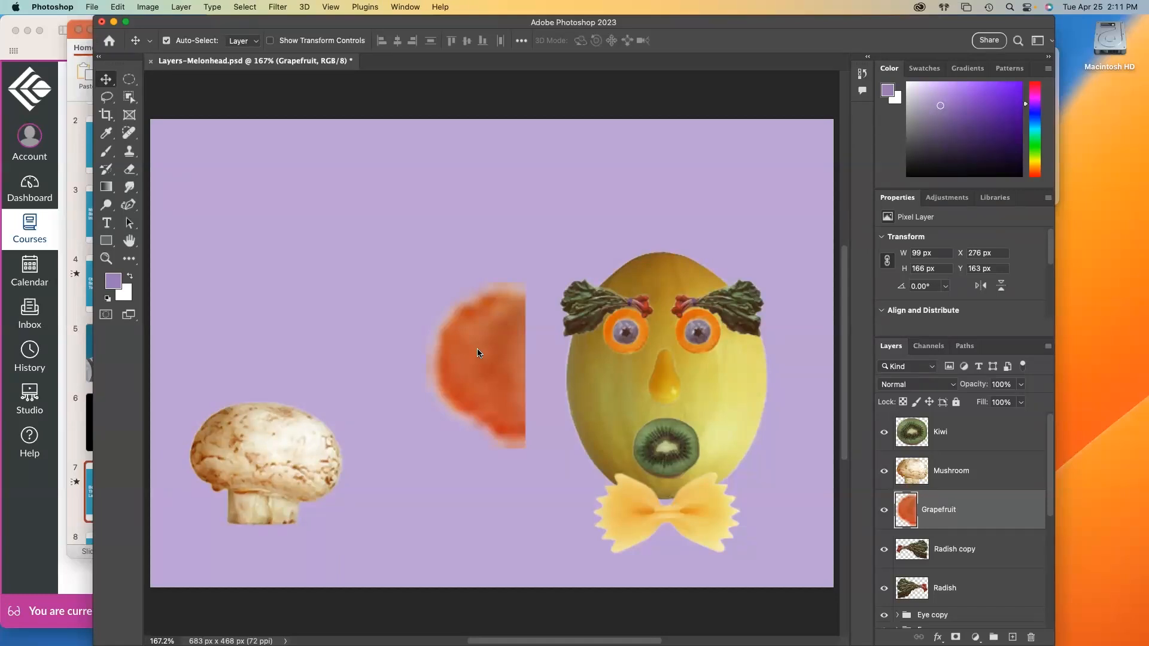
- Undo the grapefruit's last move, its enlargement and the earlier rotate-and-shrink transform
key("super+z")
key("super+z")
key("super+z")
key("super+z")
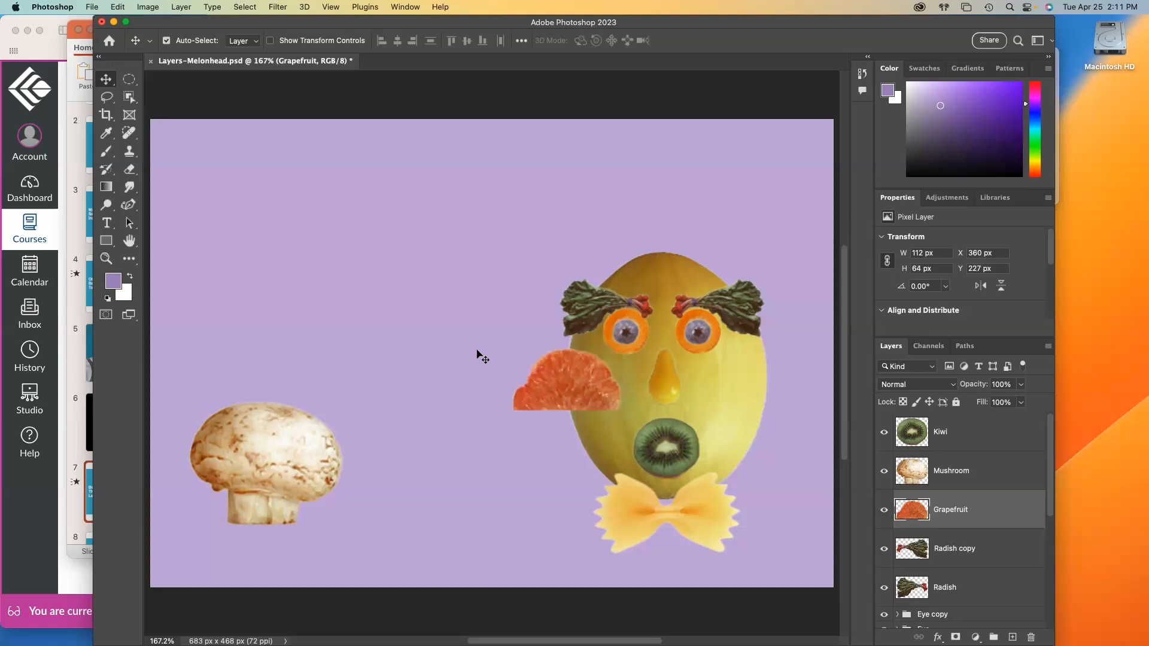
- Convert the Grapefruit layer to a smart object
right_click(993, 512)
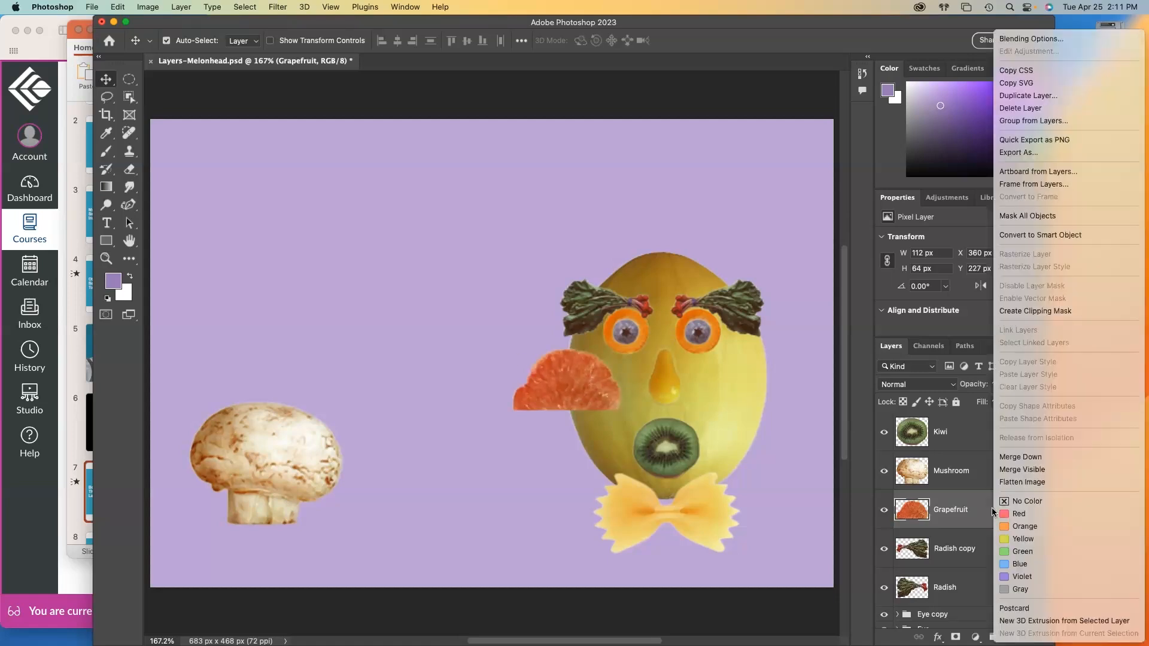
left_click(1111, 235)
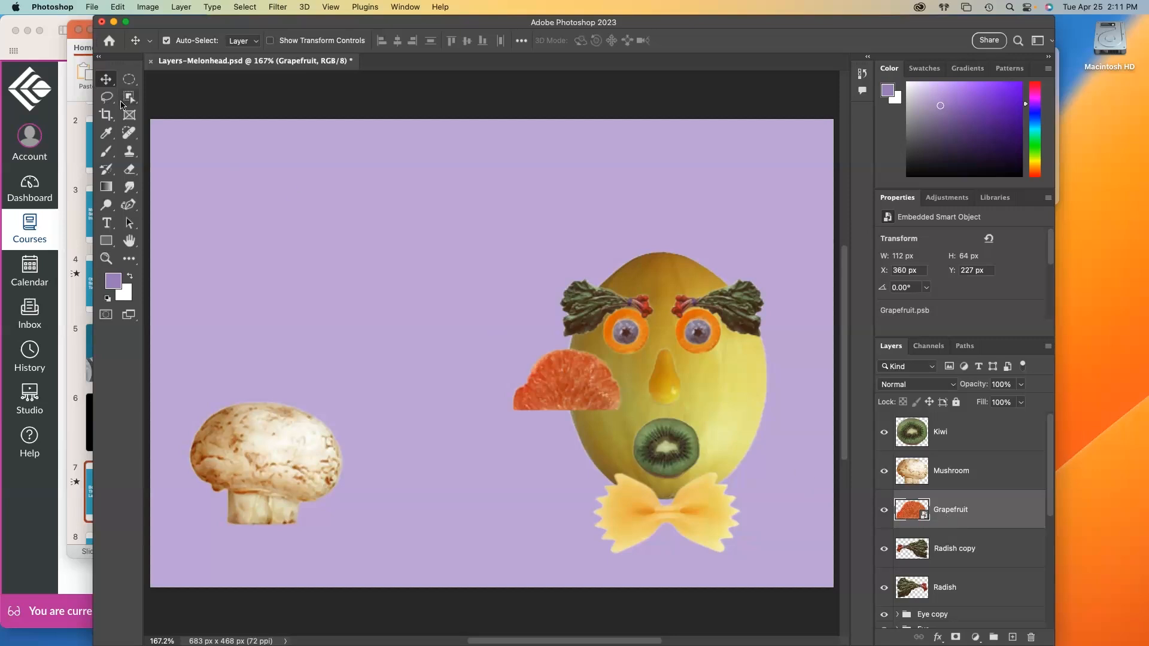
- Try to paint on the grapefruit smart object with the Brush tool, declining to rasterize it
left_click(107, 150)
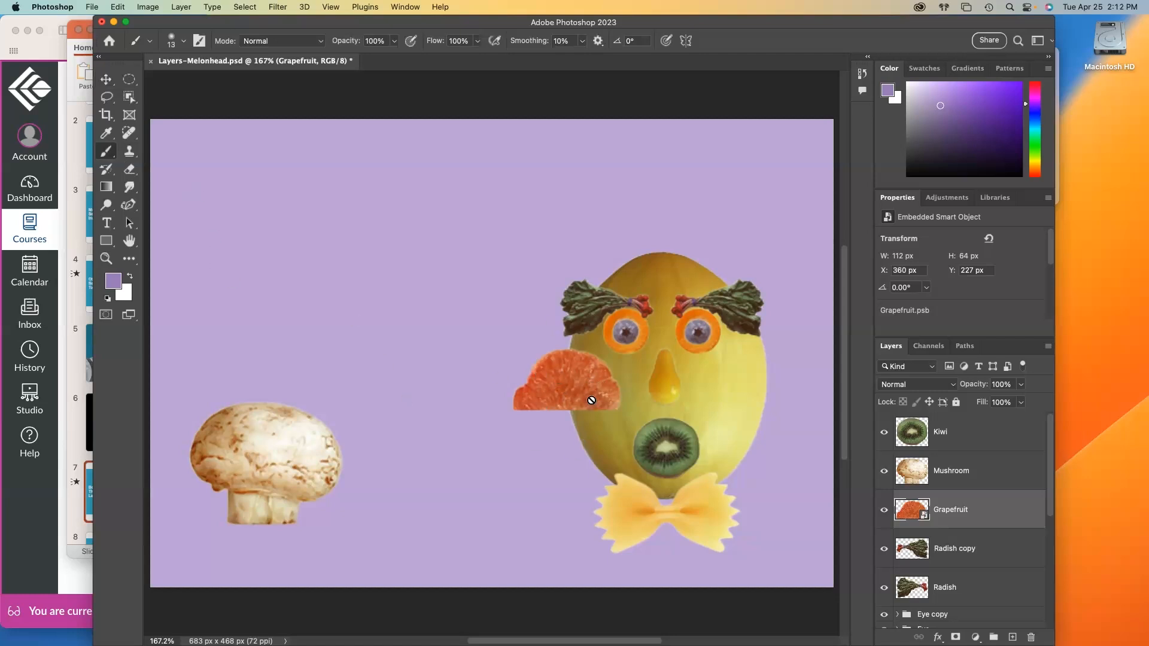
left_click(569, 388)
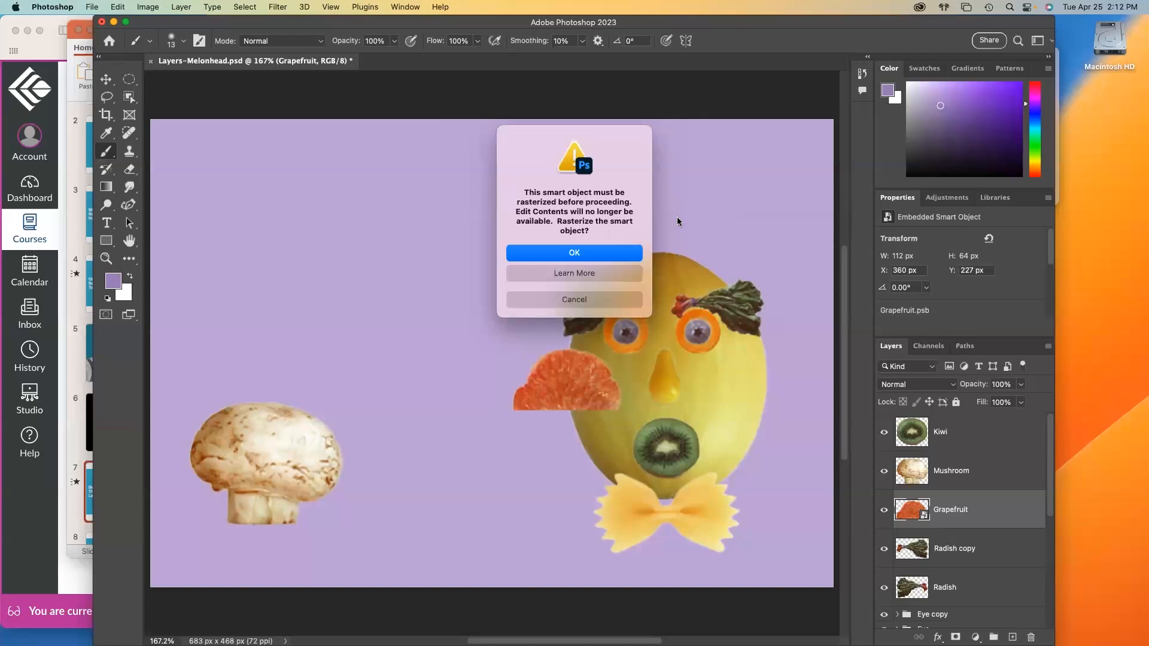
left_click(613, 300)
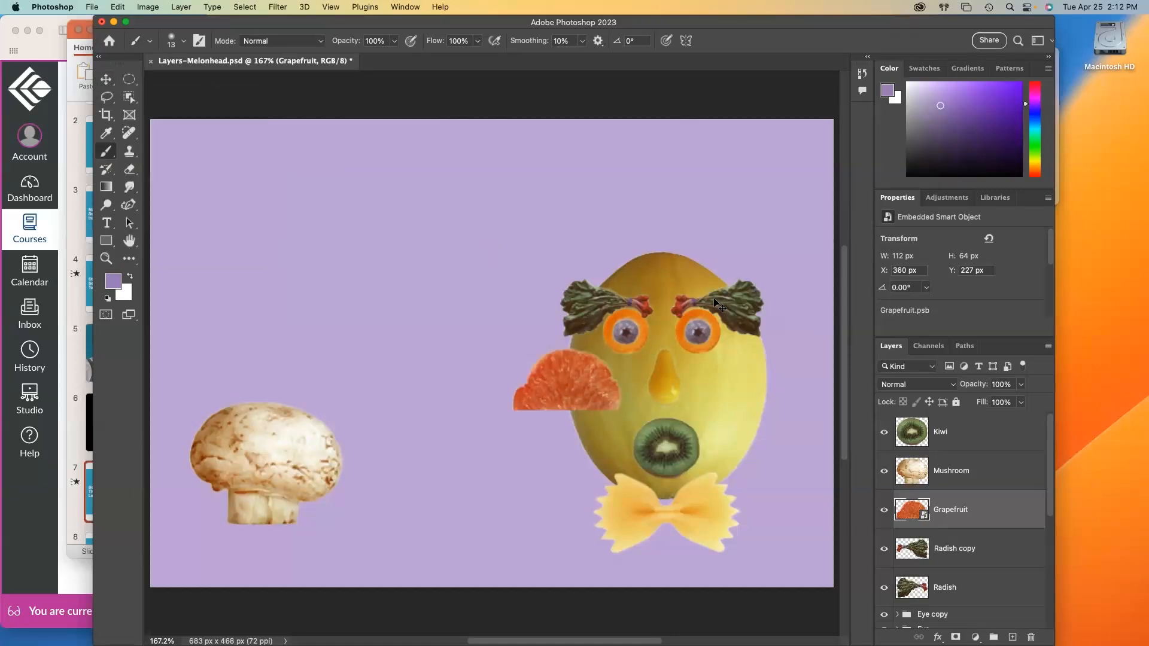
- Rotate the grapefruit smart object to -90° and shrink it to about 9 × 15 px beside the melon
key("super+t")
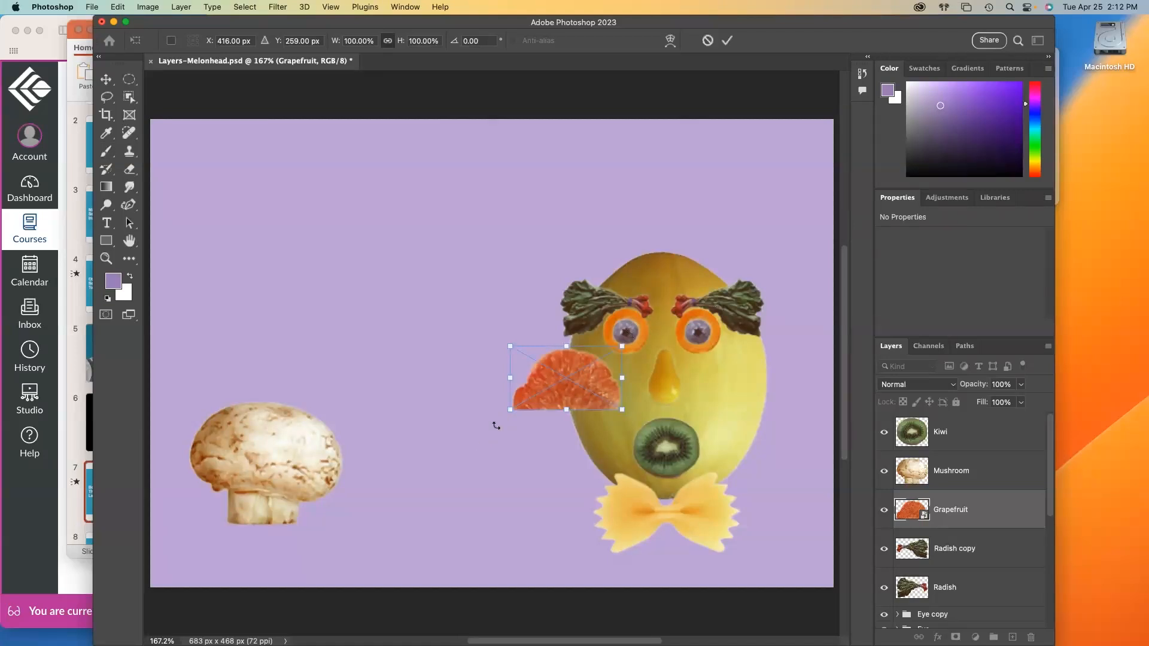
left_click_drag(508, 417, 639, 482)
left_click_drag(597, 434, 541, 341)
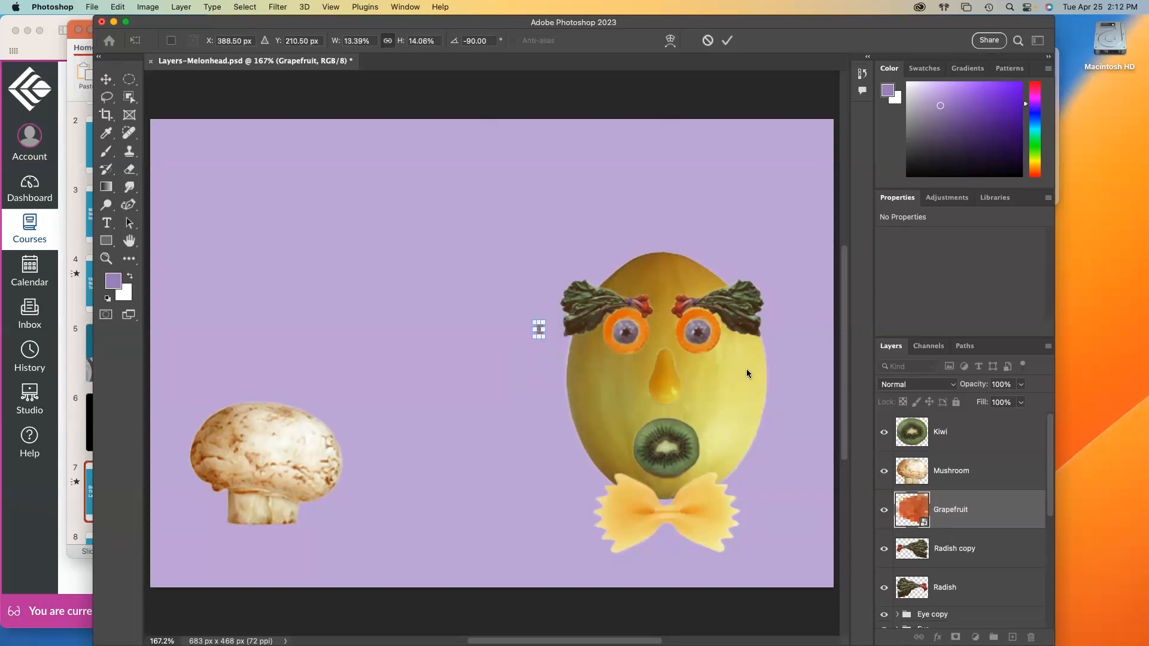
key("Return")
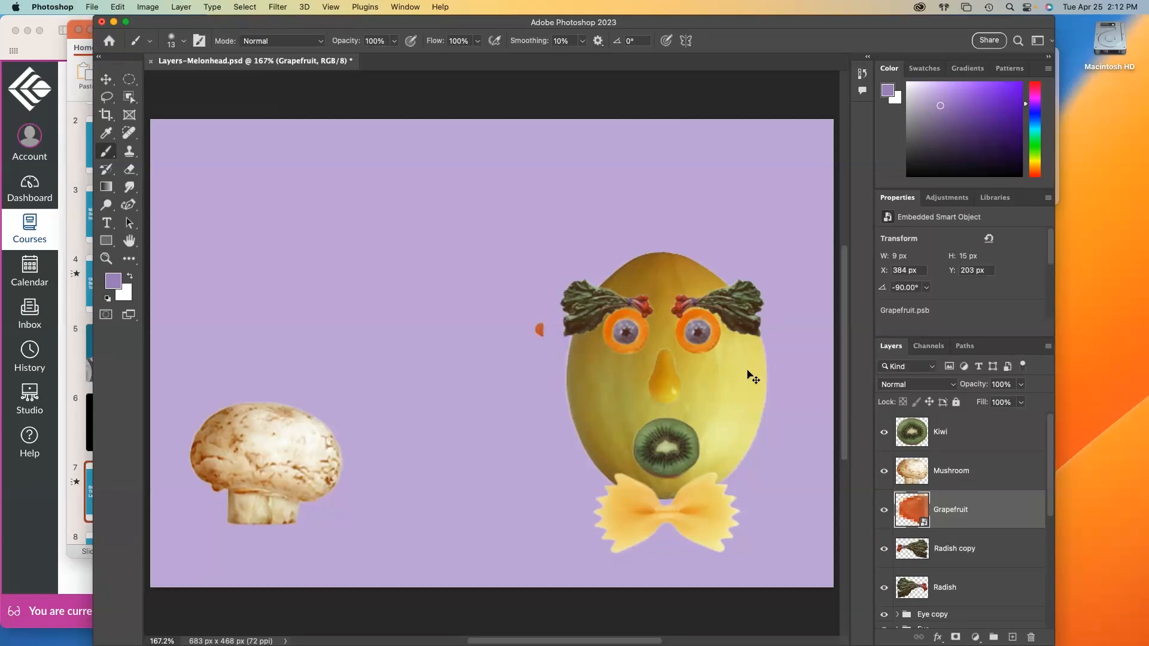
- Enlarge the grapefruit smart object to about 61 × 103 px and place it against the melon's left side as an ear
key("super+t")
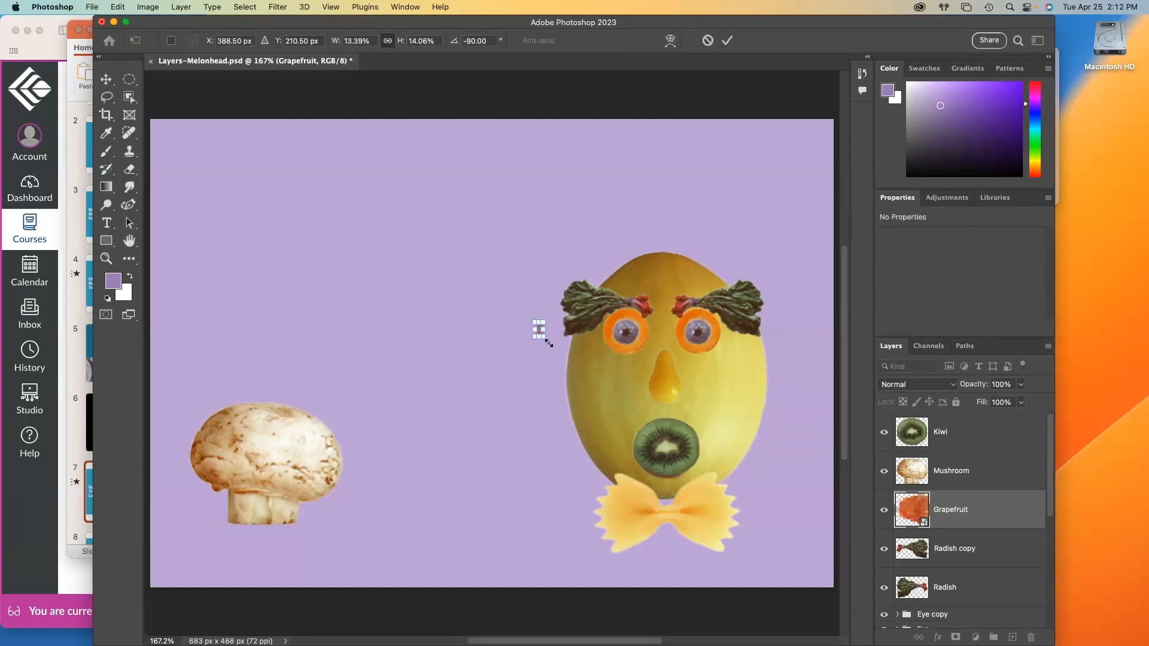
left_click_drag(544, 339, 626, 410)
left_click_drag(573, 360, 557, 372)
key("b")
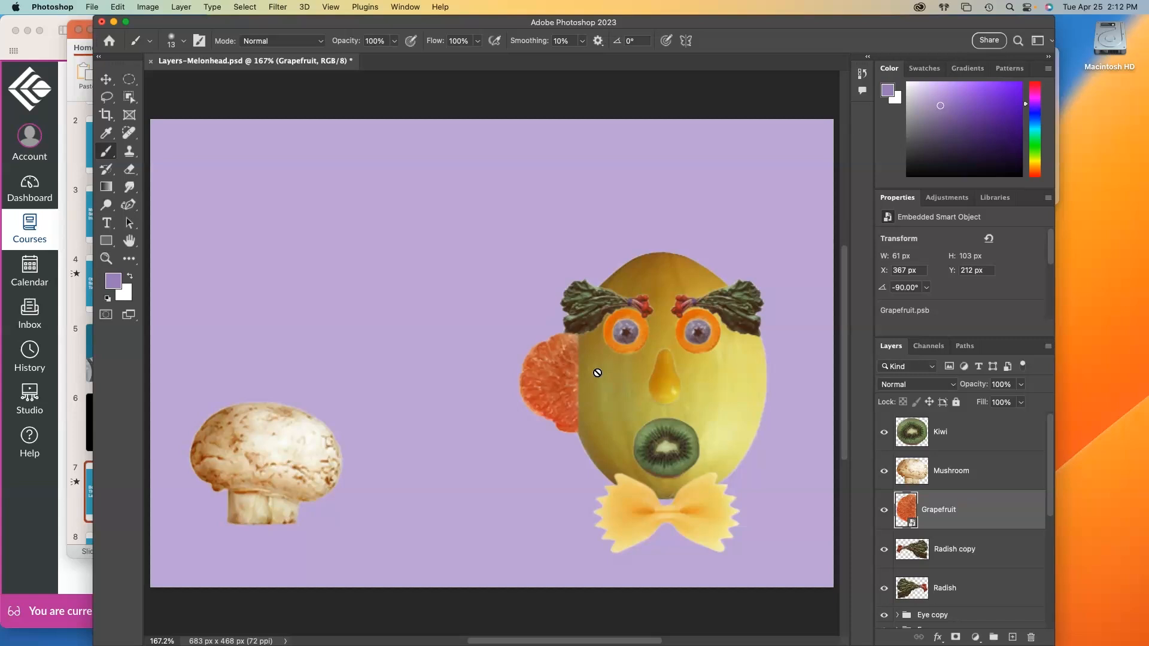
- Open the Grapefruit smart object's contents for editing and fit them in the window
double_click(906, 510)
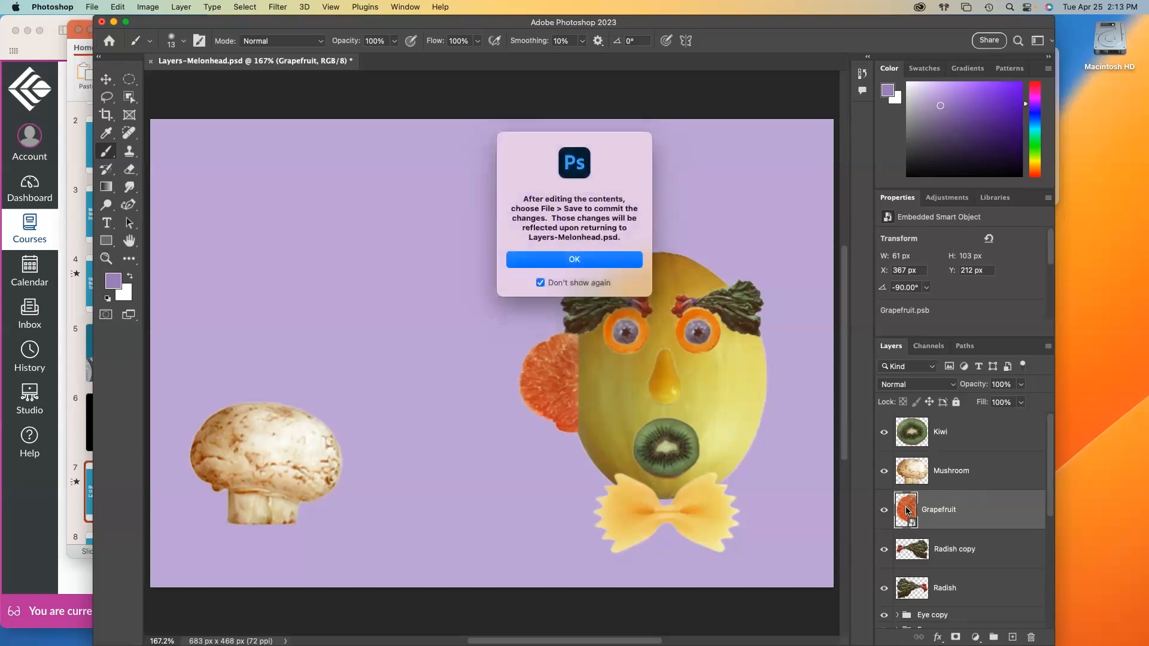
left_click(617, 262)
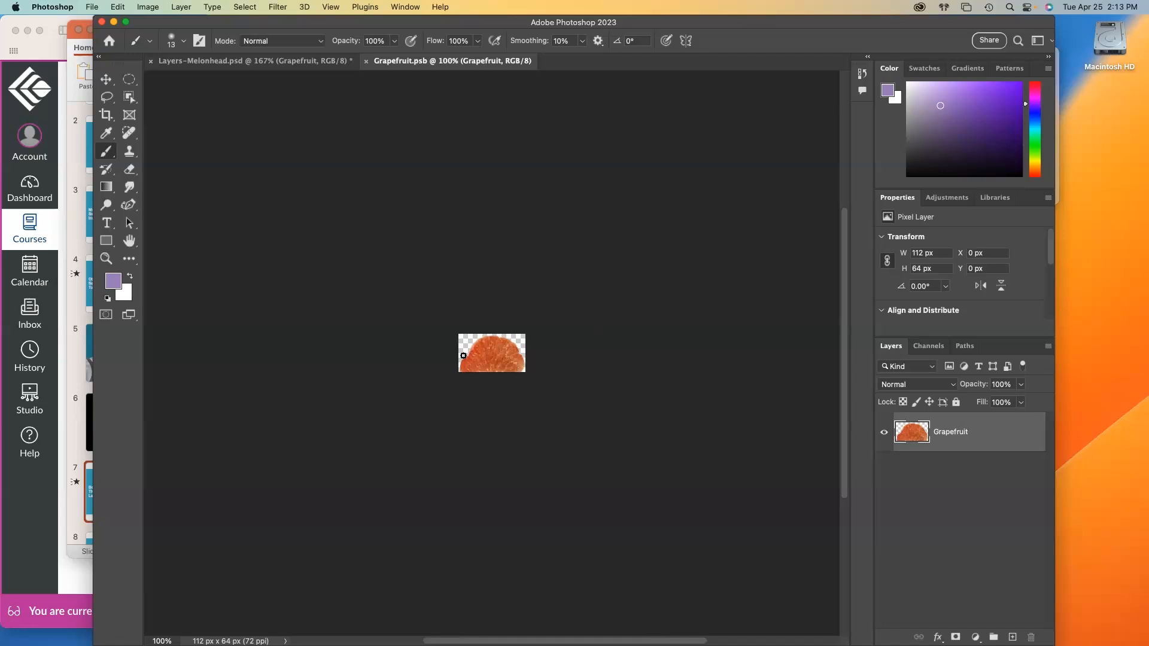
key("super+0")
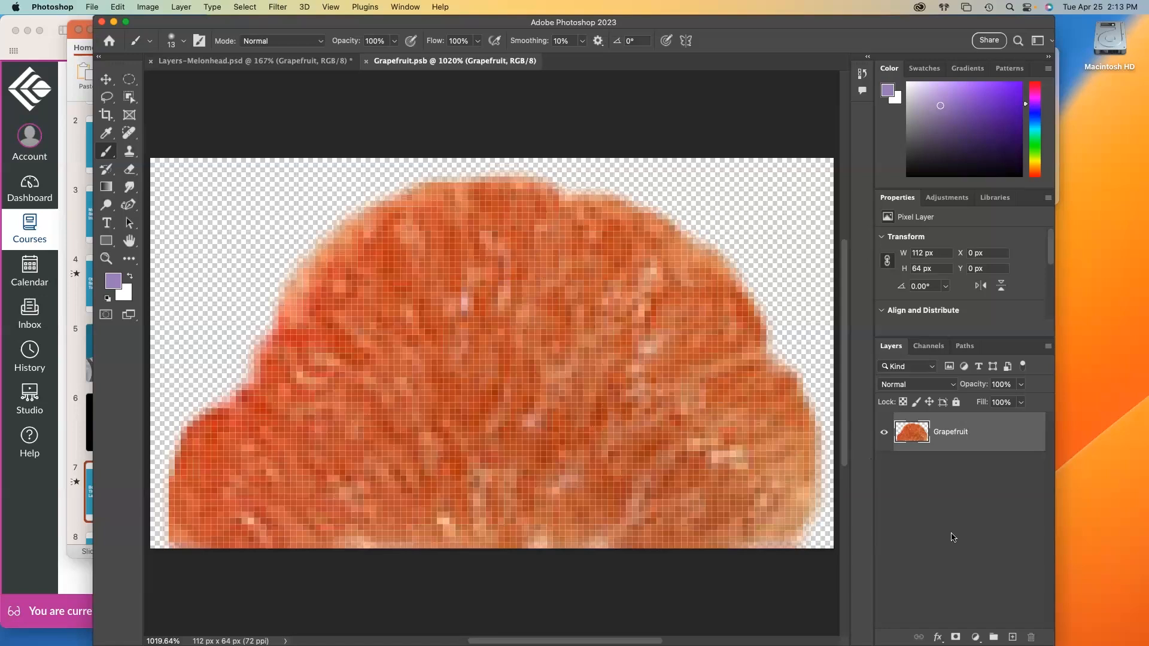
- Brighten the grapefruit with a Brightness/Contrast adjustment layer at brightness 77, saving and closing Grapefruit.psb
left_click(975, 637)
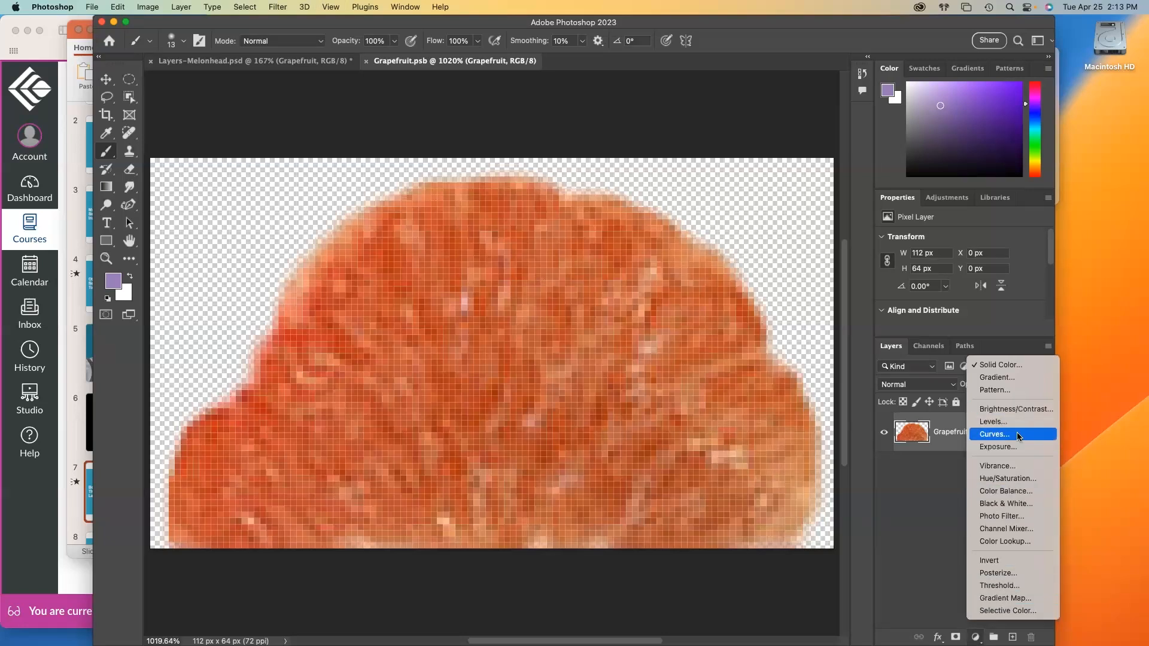
left_click(1011, 410)
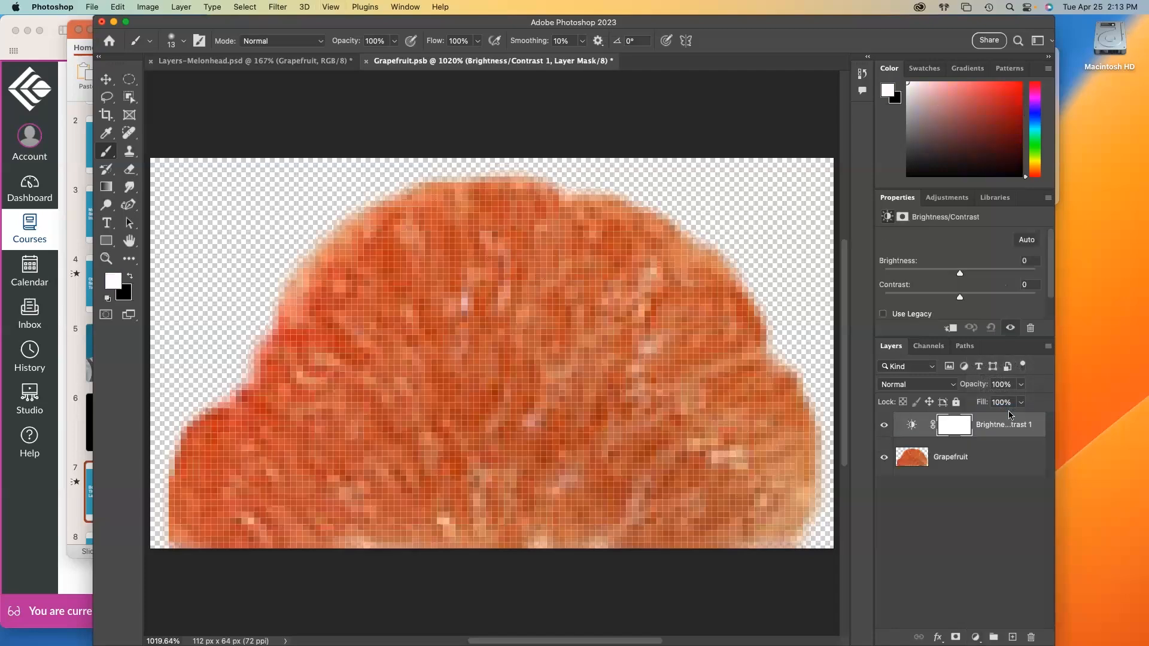
left_click(909, 427)
left_click_drag(960, 273, 998, 274)
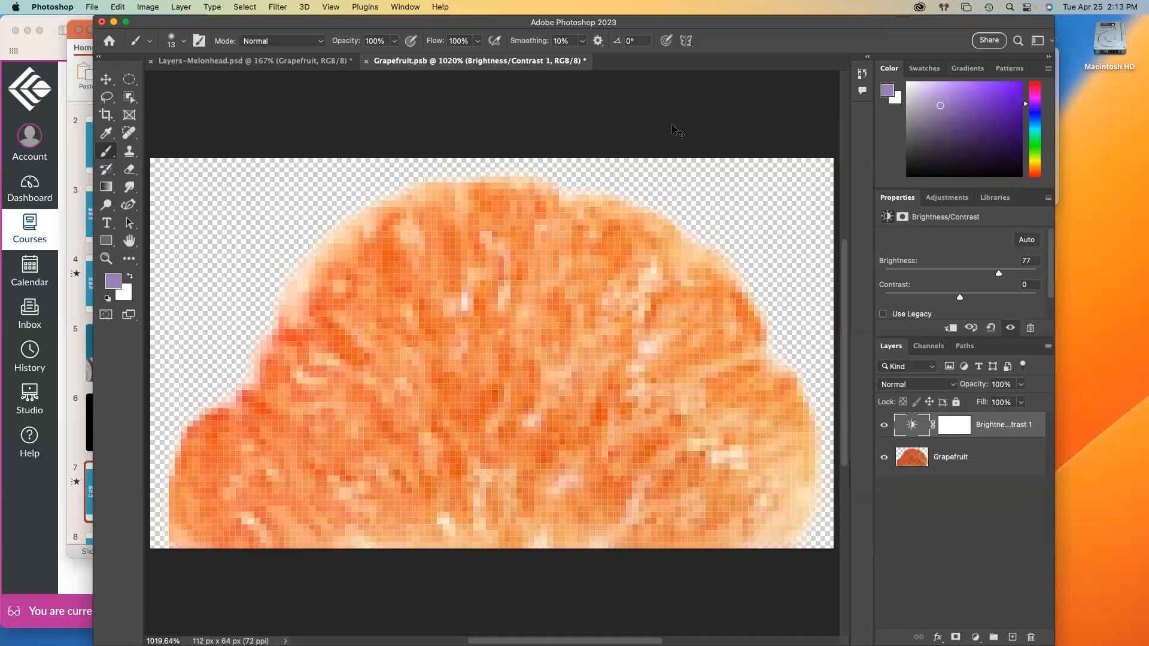
key("super+w")
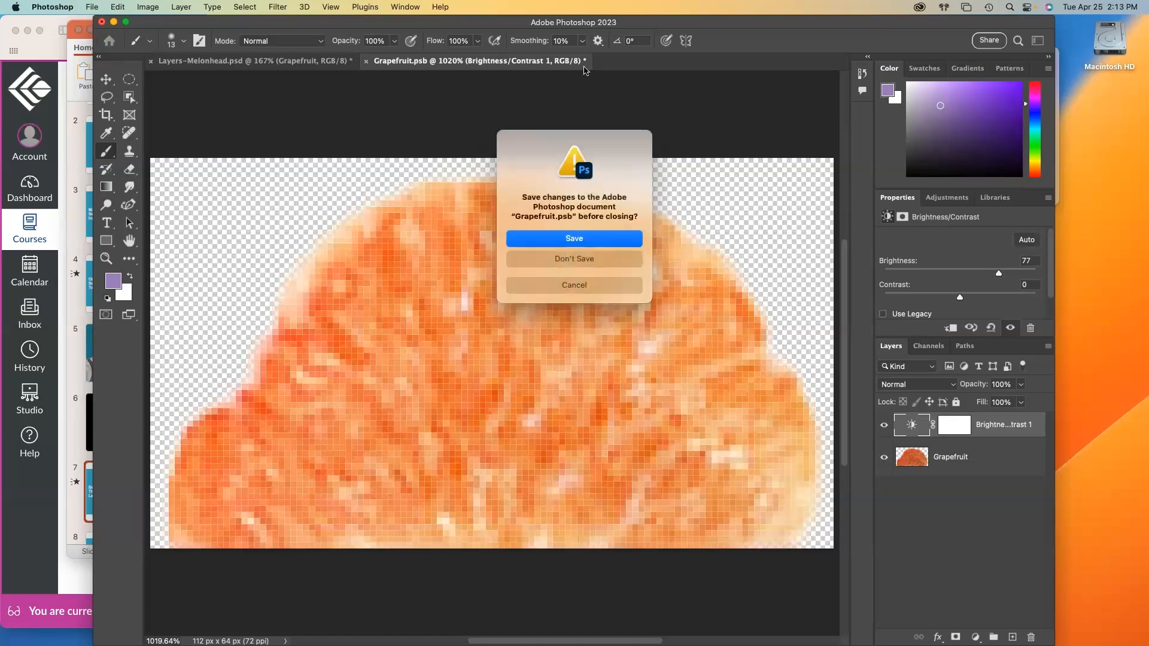
key("Return")
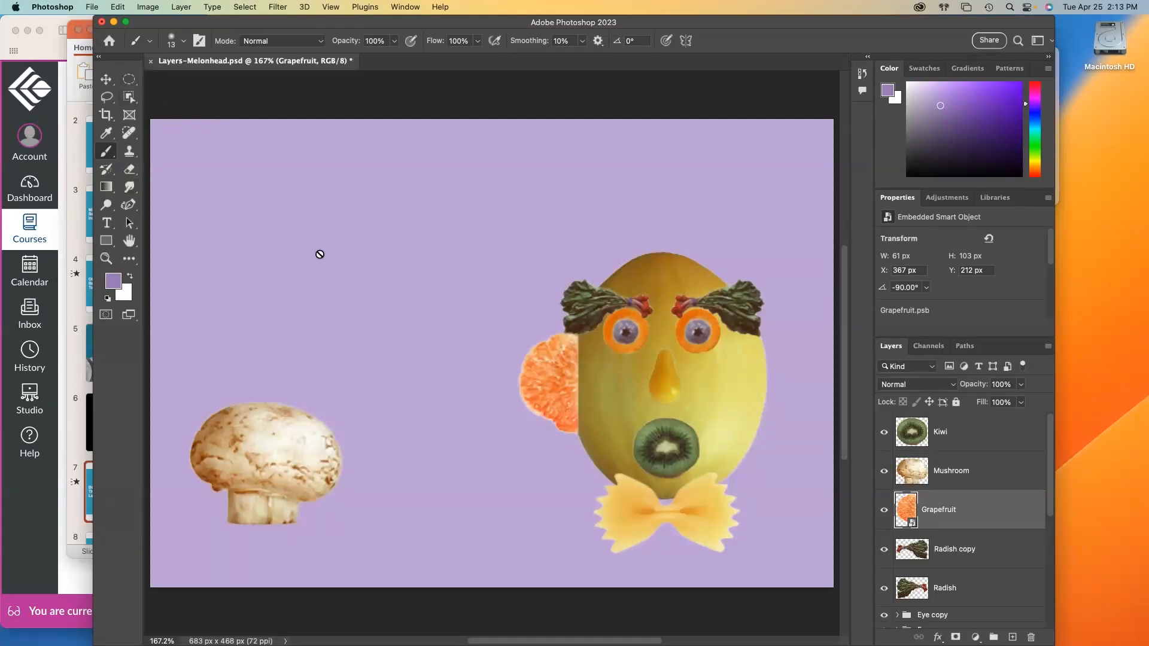
- Scale the grapefruit ear down to about 51 × 86 px and adjust its position to X 374 px, Y 221 px
key("super+t")
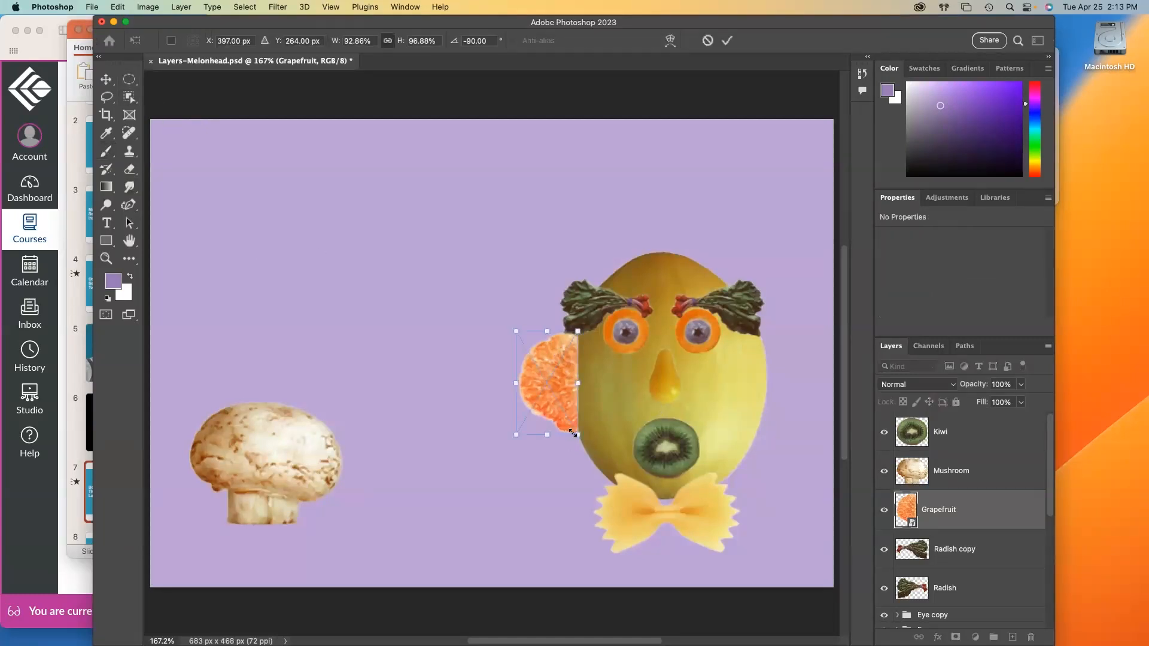
left_click_drag(575, 426, 563, 392)
key("Up")
key("Up")
key("Up")
key("Up")
key("Up")
key("Up")
key("Up")
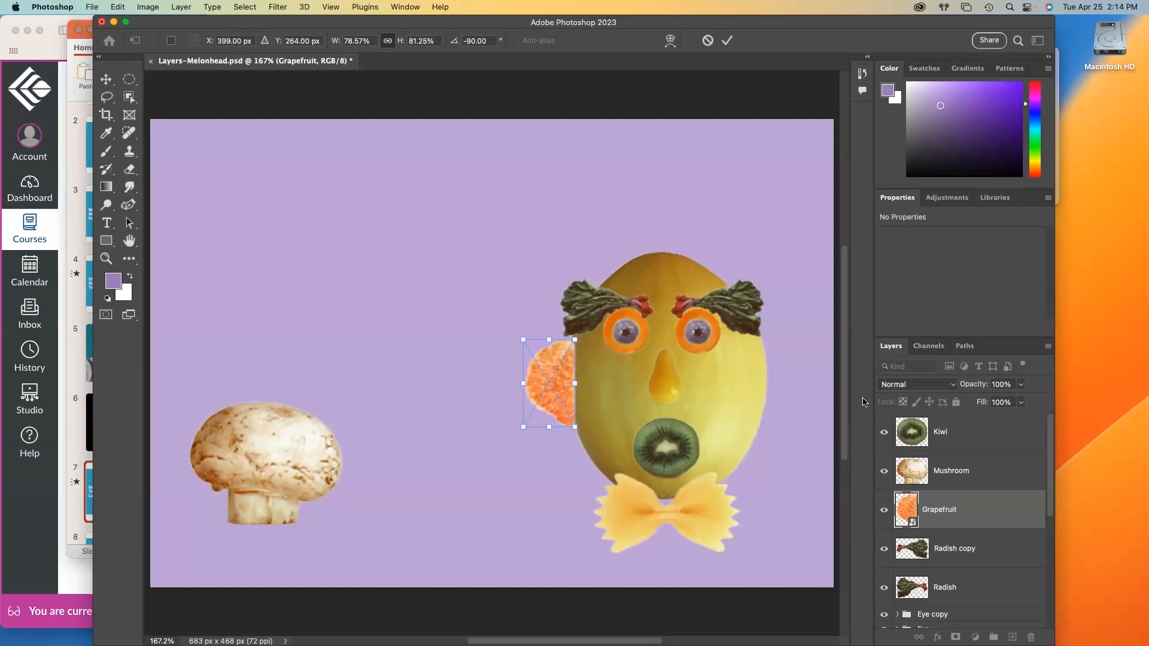
key("Return")
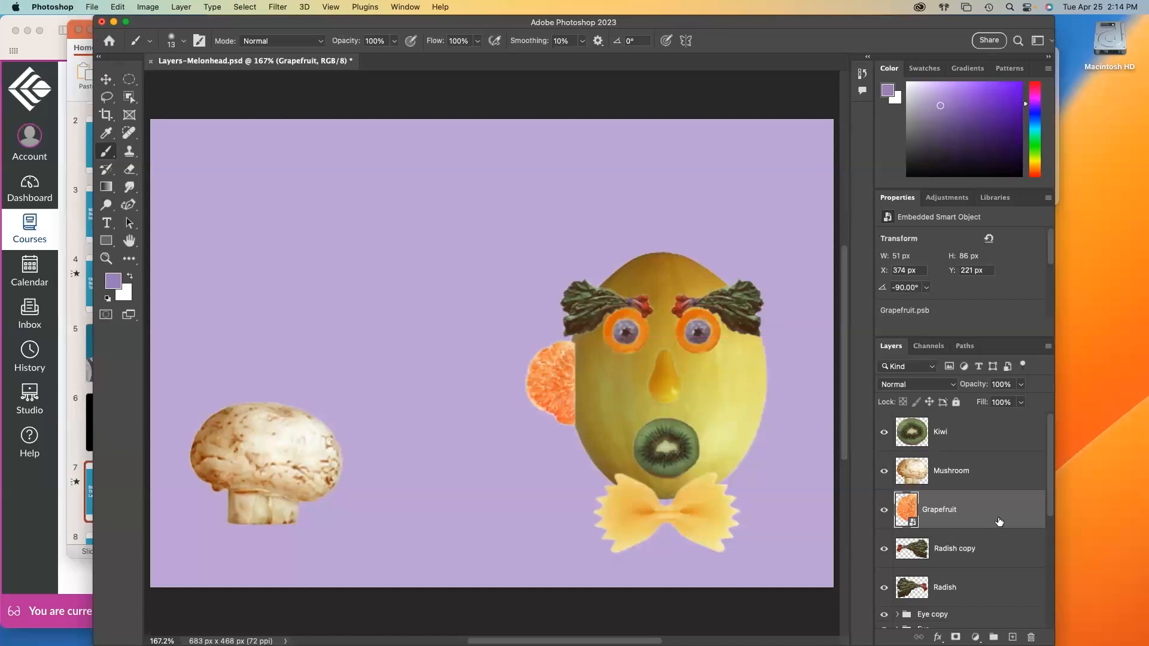
- Reorder the Grapefruit layer directly beneath the melon layer, and collapse the color picker area to give the layer properties more room
scroll(998, 515, "down", 3)
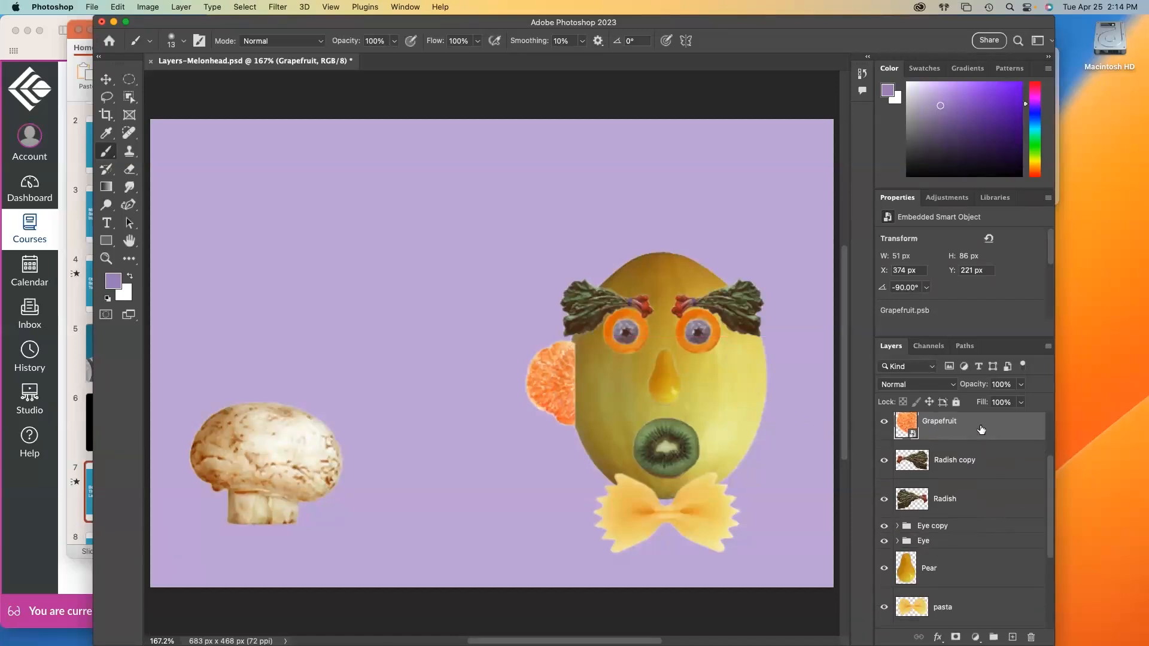
left_click_drag(981, 431, 962, 628)
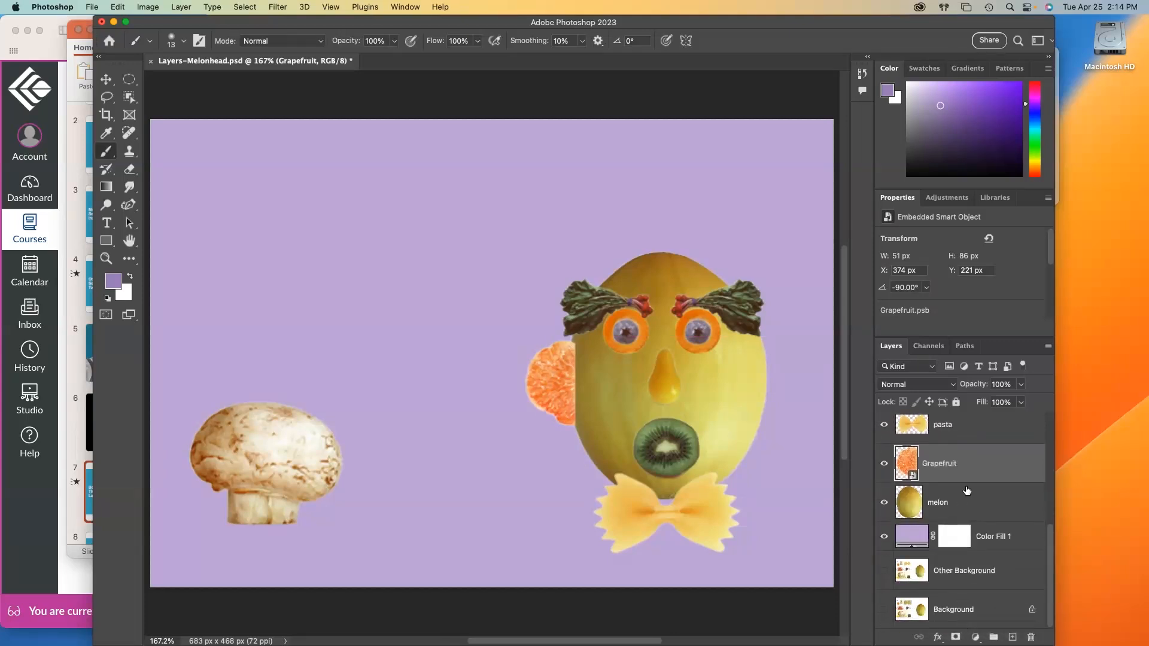
left_click_drag(977, 473, 980, 515)
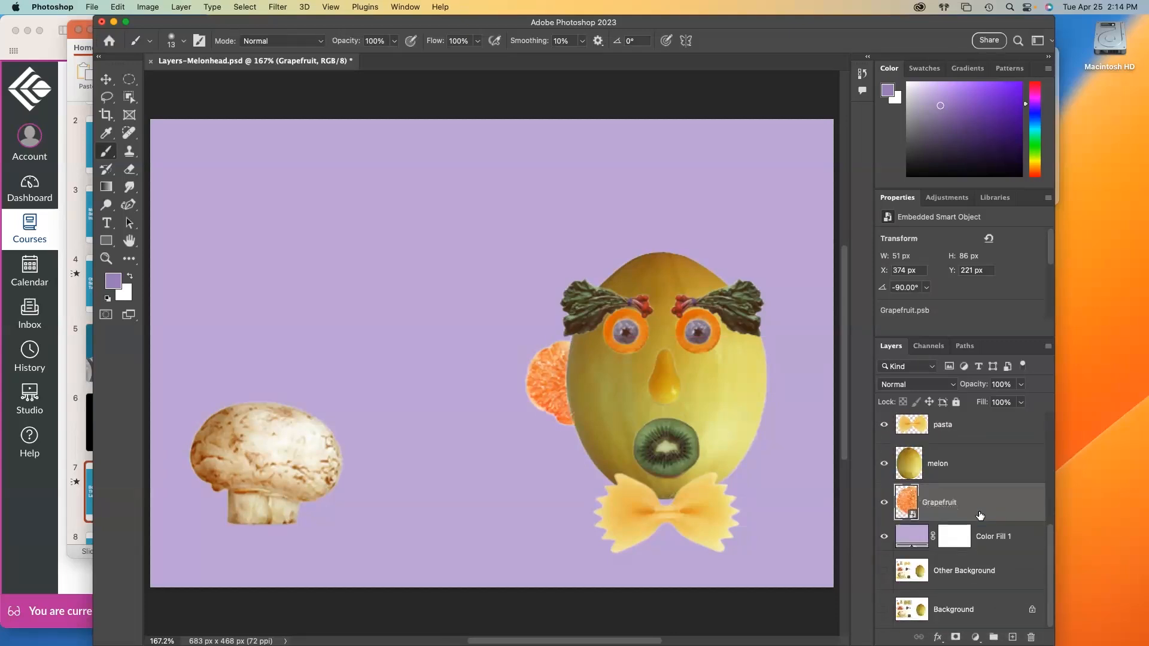
left_click(896, 70)
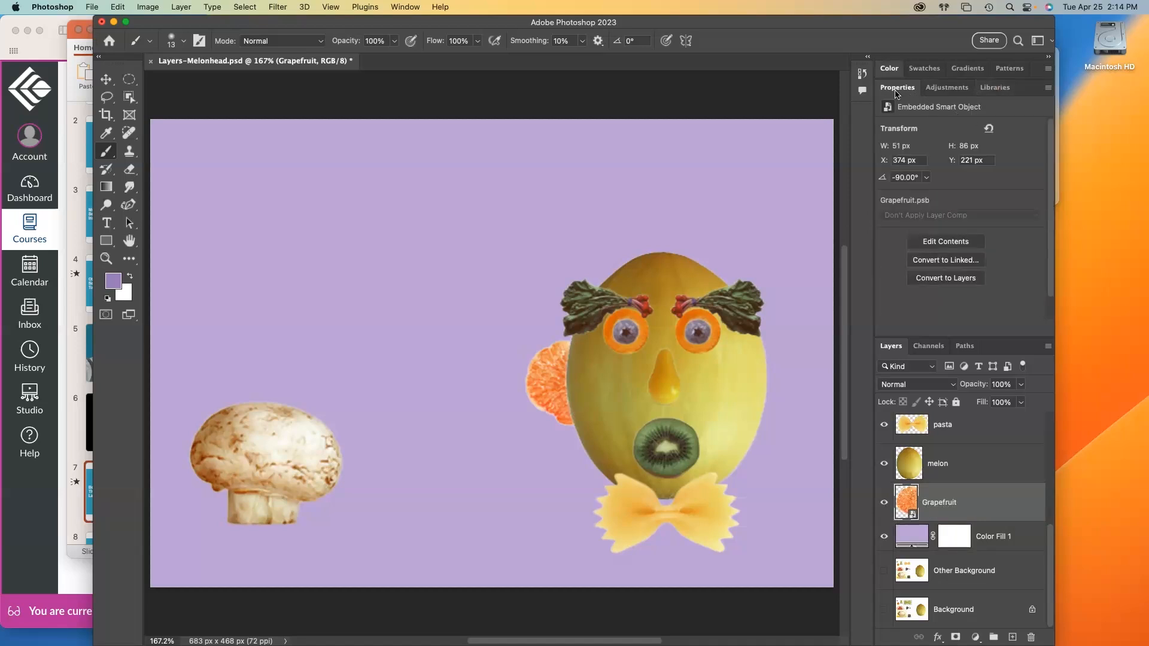
- Collapse the layer properties to show more layers, and duplicate the grapefruit ear onto the opposite side of the melon at the same height
left_click(901, 89)
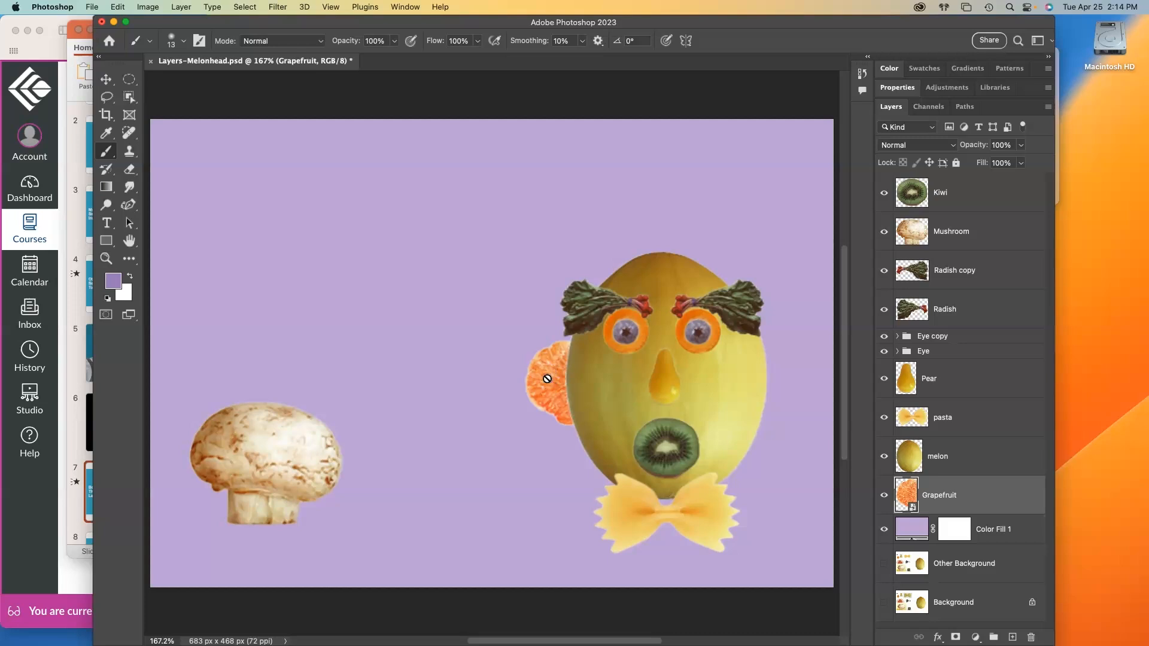
key("v")
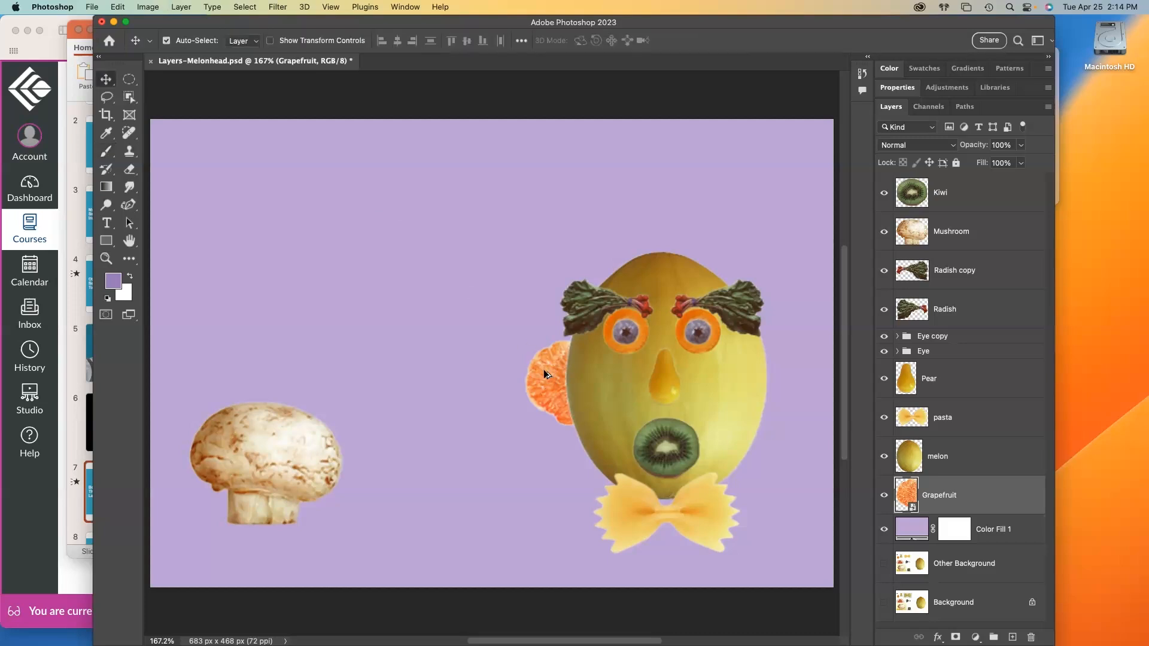
left_click_drag(551, 378, 769, 376)
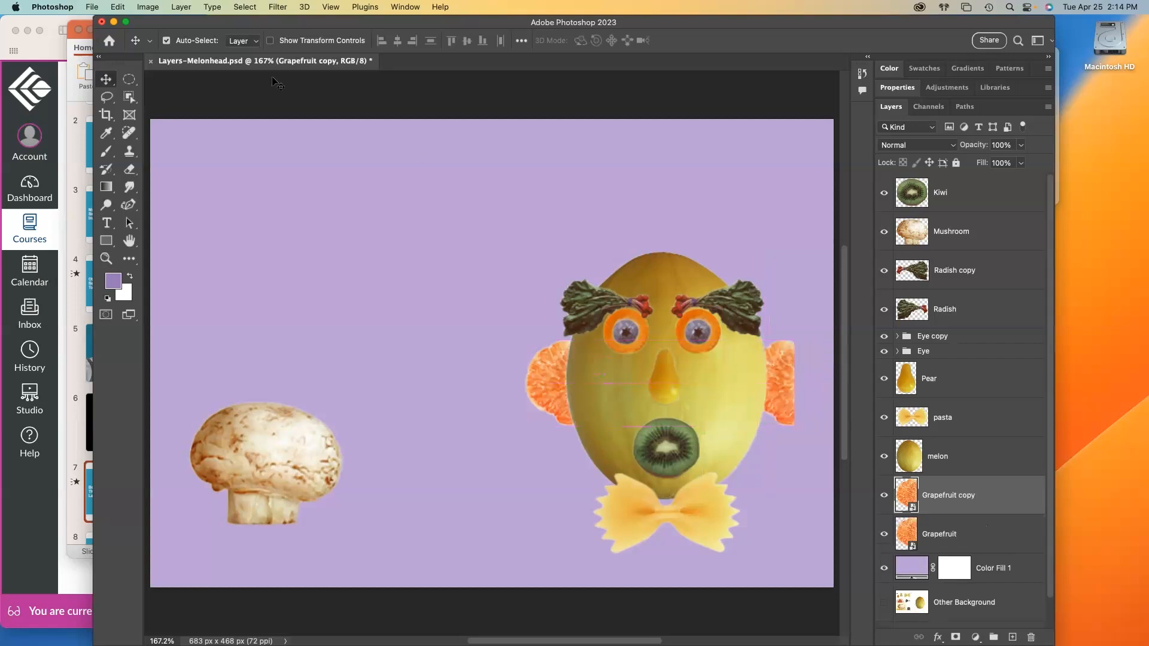
- Flip the Grapefruit copy horizontally and nudge it outward until it protrudes from behind the melon as a matching ear
left_click(119, 6)
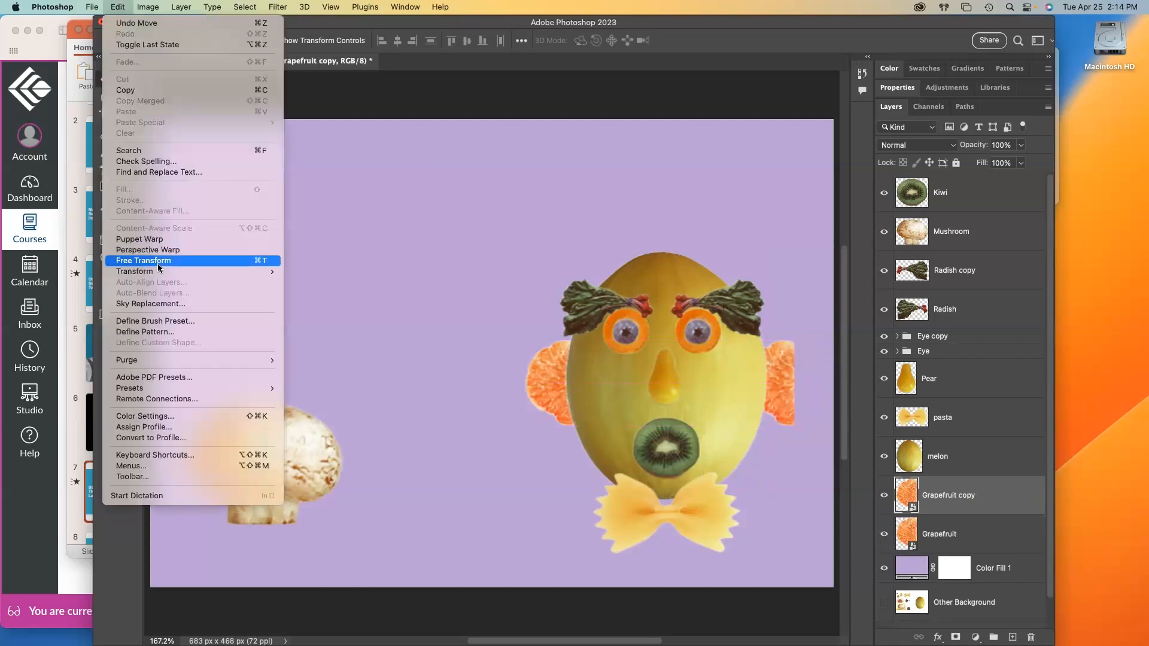
mouse_move(169, 272)
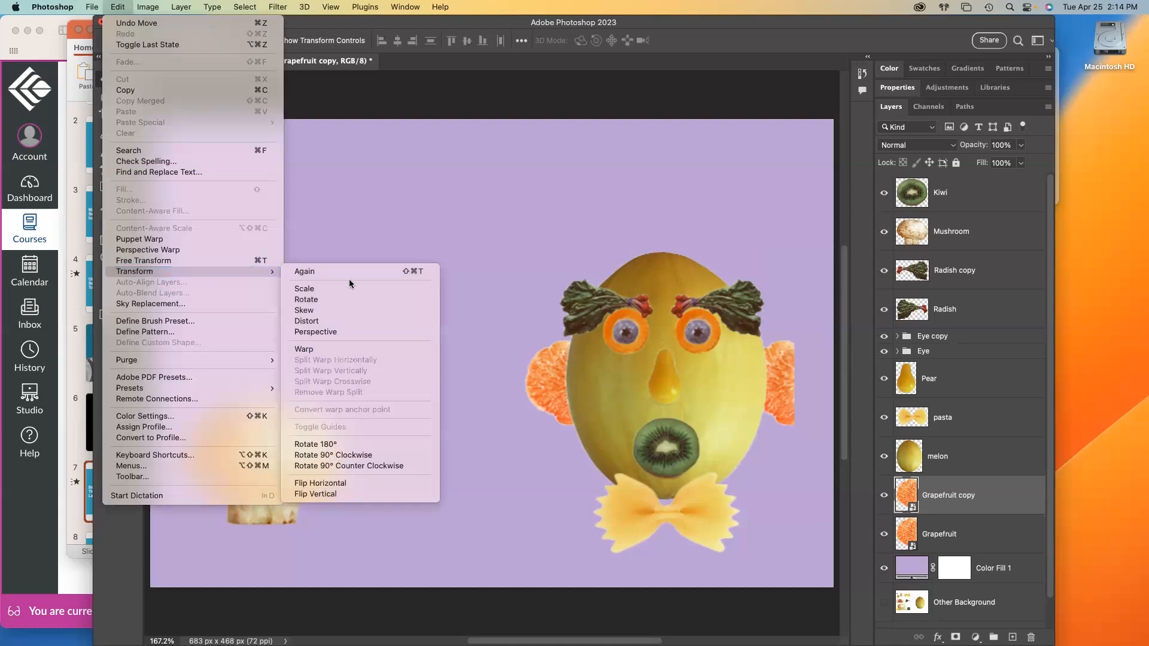
left_click(368, 483)
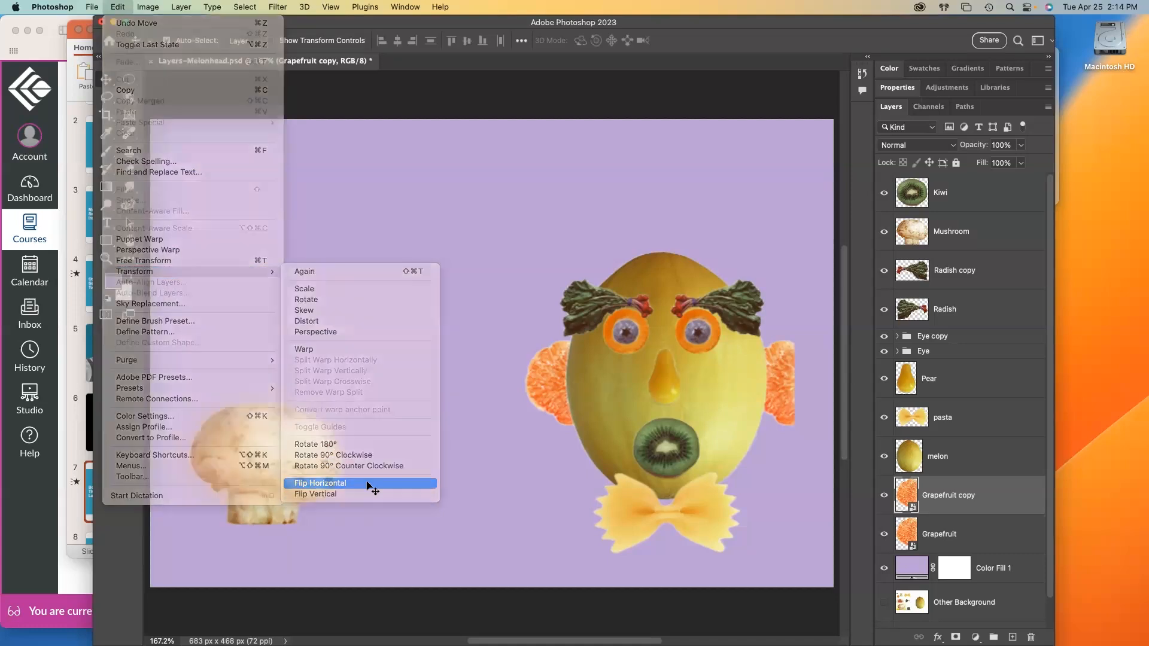
key("shift+Right")
key("shift+Right")
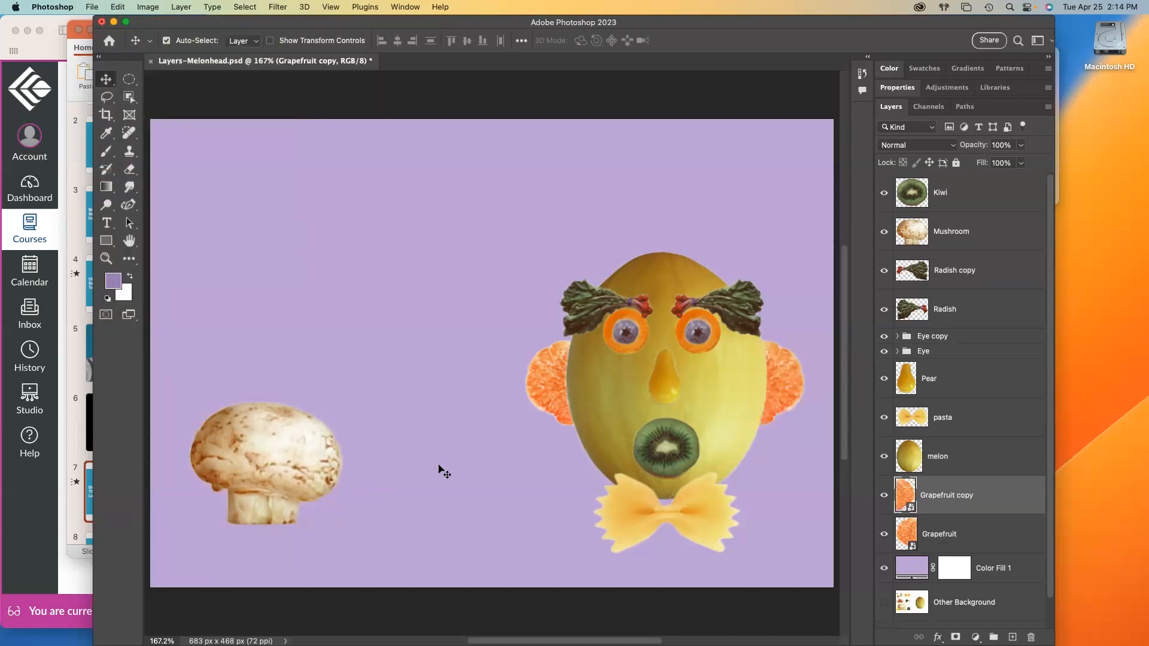
key("shift+Left")
key("Right")
key("Right")
- Reorder the Mushroom layer directly beneath the melon layer and position the mushroom on top of the melon head as a hat
left_click_drag(278, 470, 356, 350)
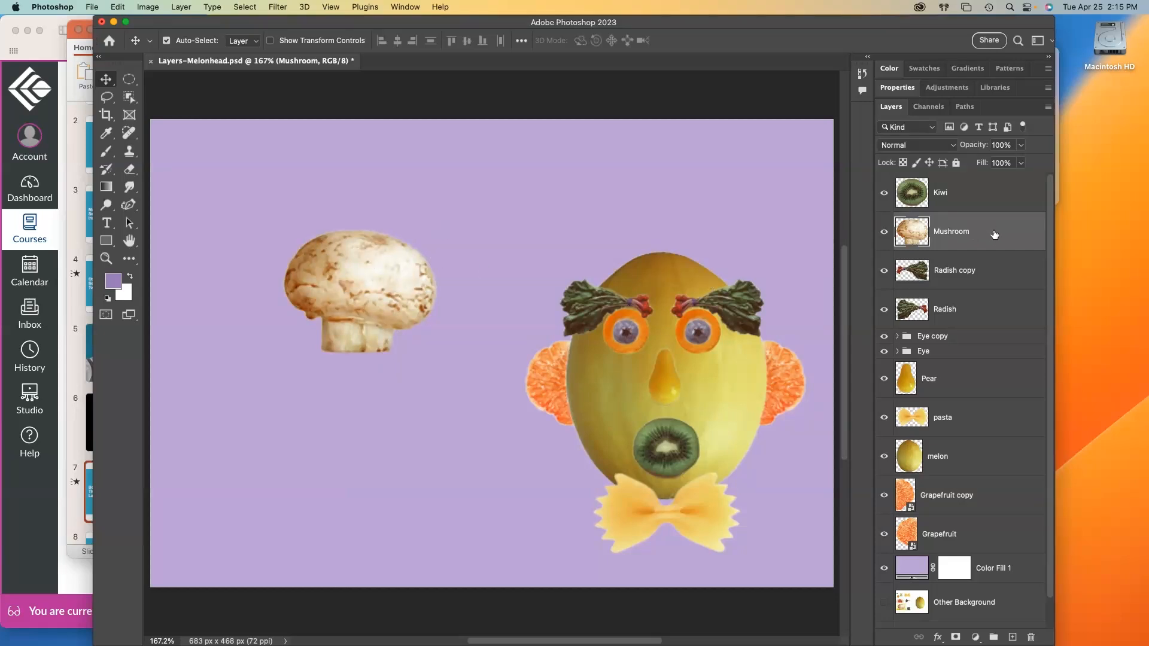
left_click_drag(994, 234, 962, 468)
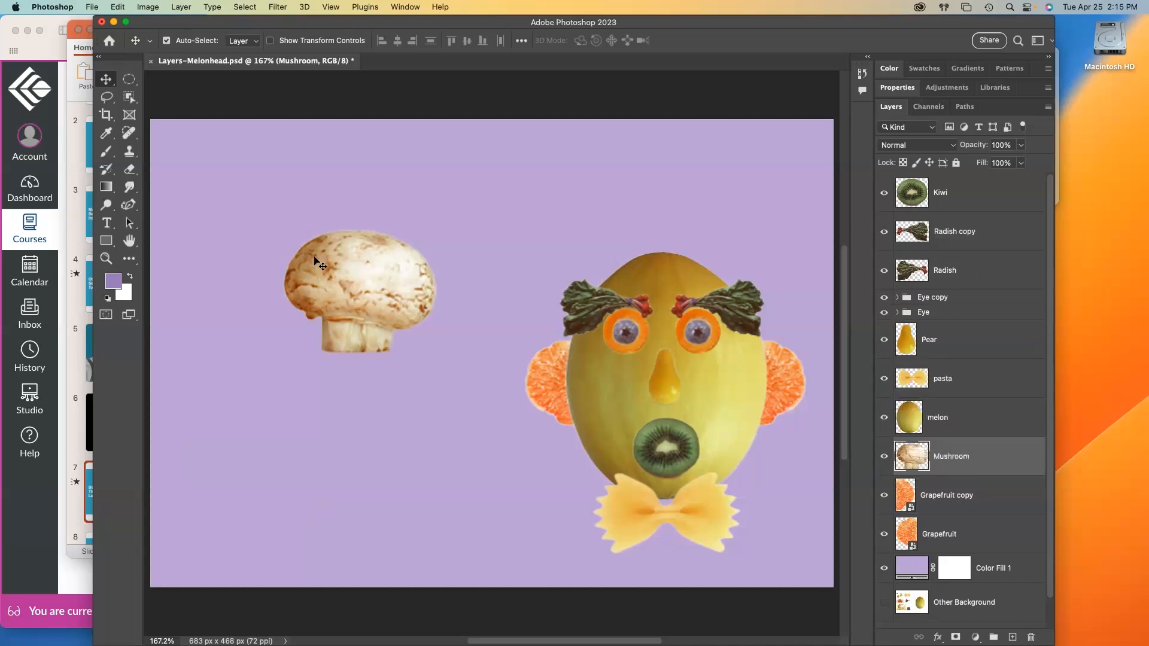
left_click_drag(365, 288, 653, 203)
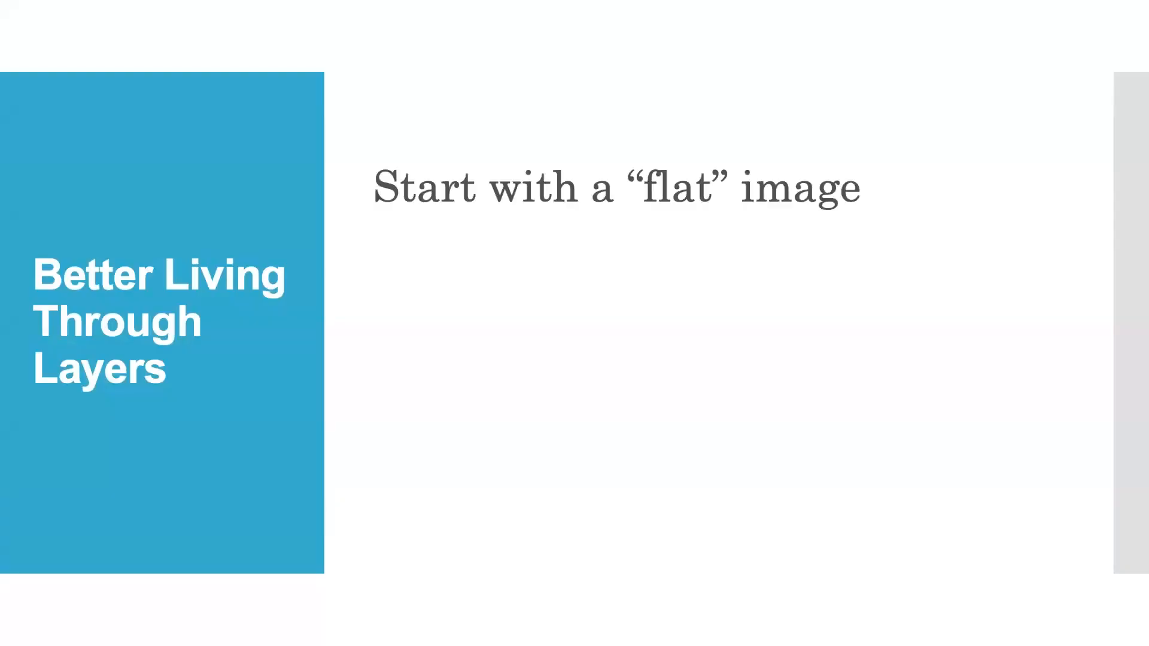
key("Right")
key("Right")
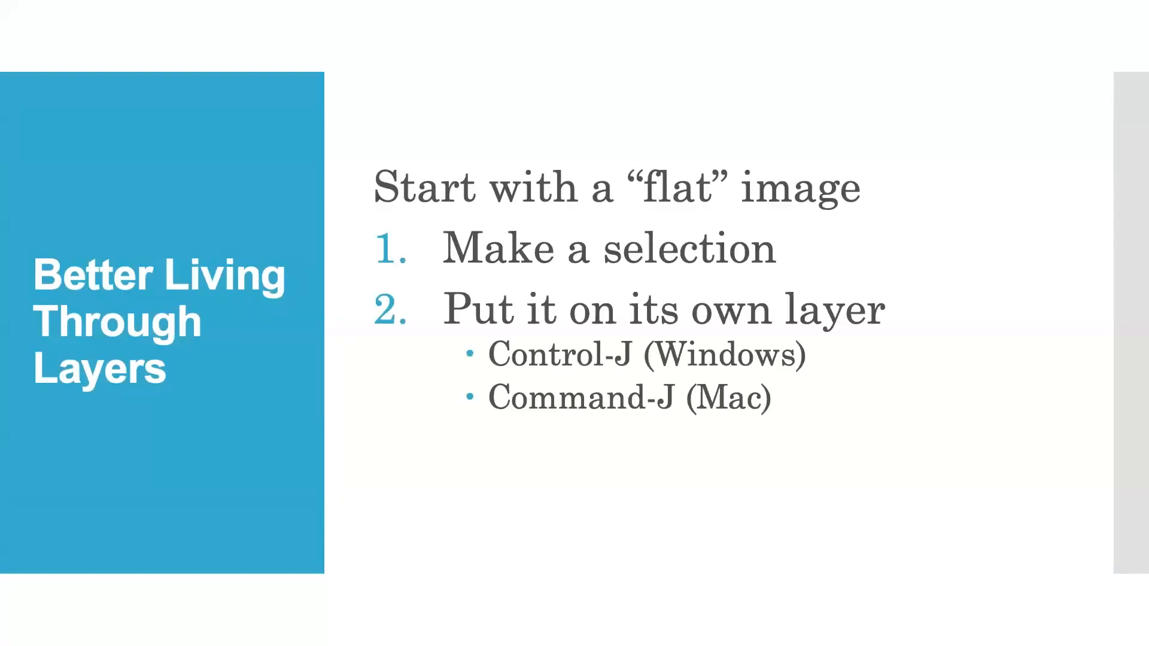